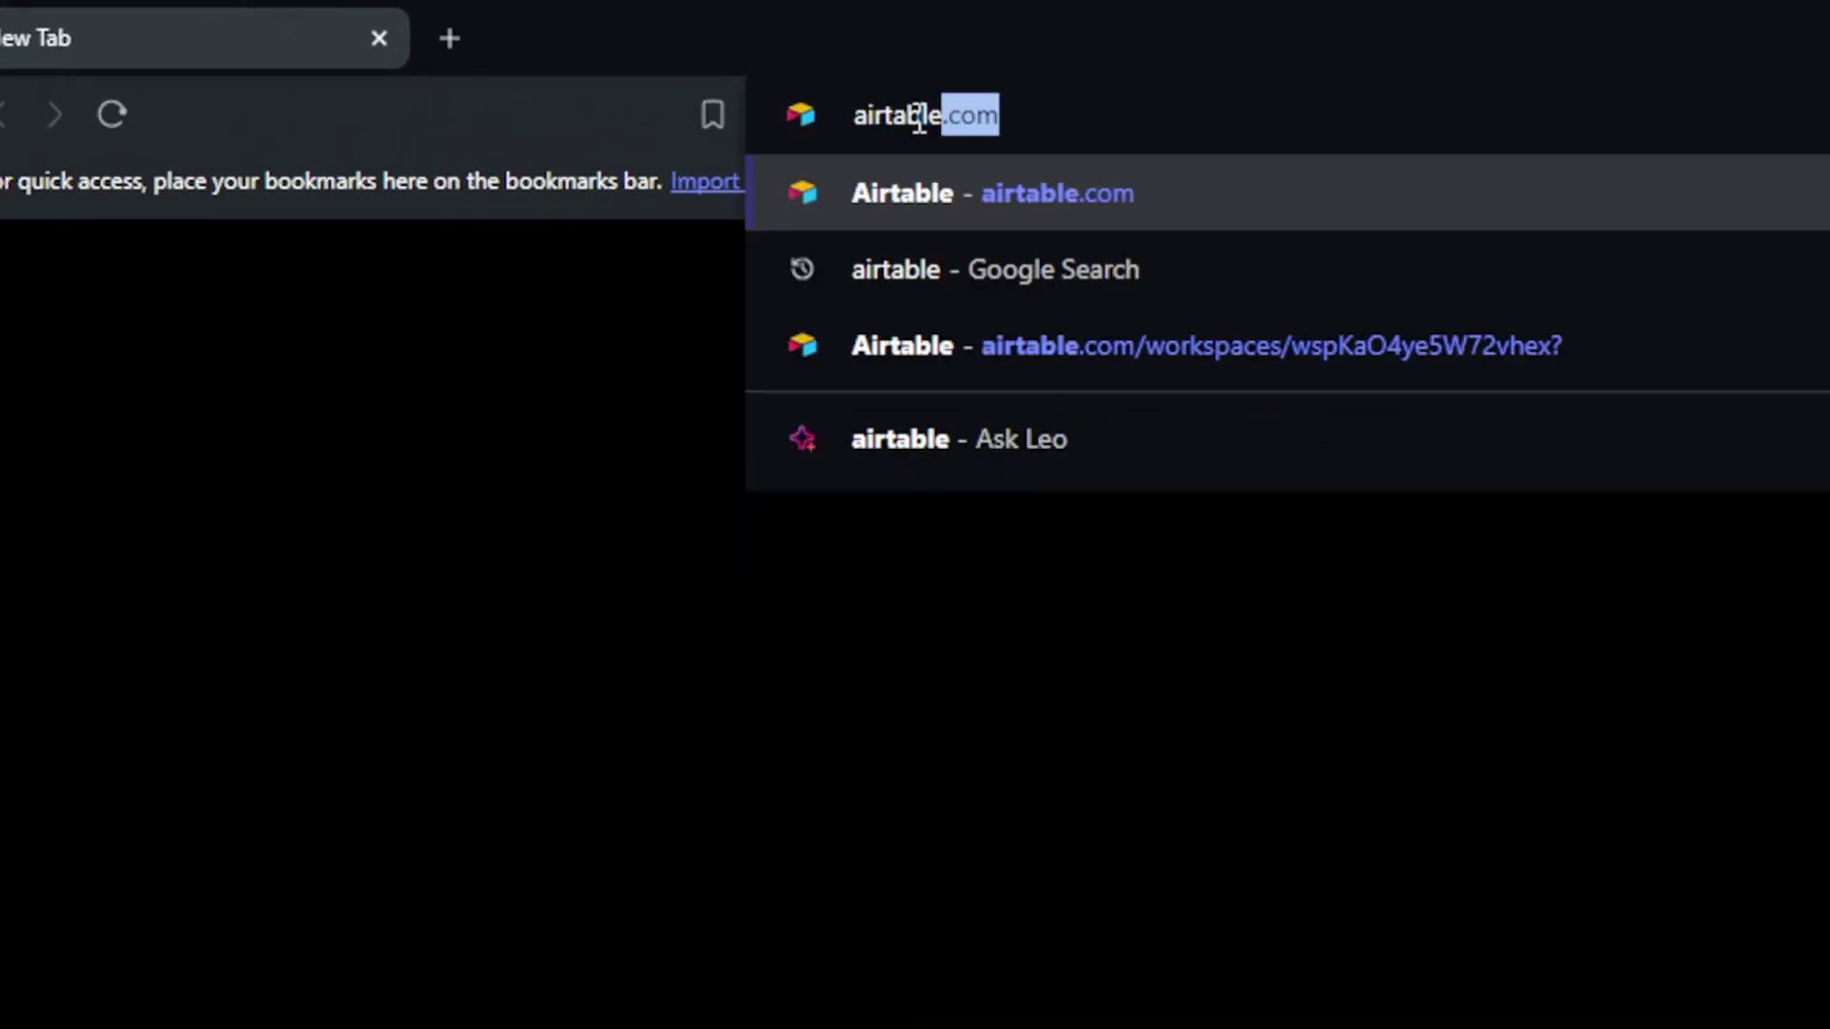
# Open a Brave private window and load the Airtable homepage at airtable.com
pyautogui.press('Return')
pyautogui.hotkey('ctrl', 'shift', 'n')
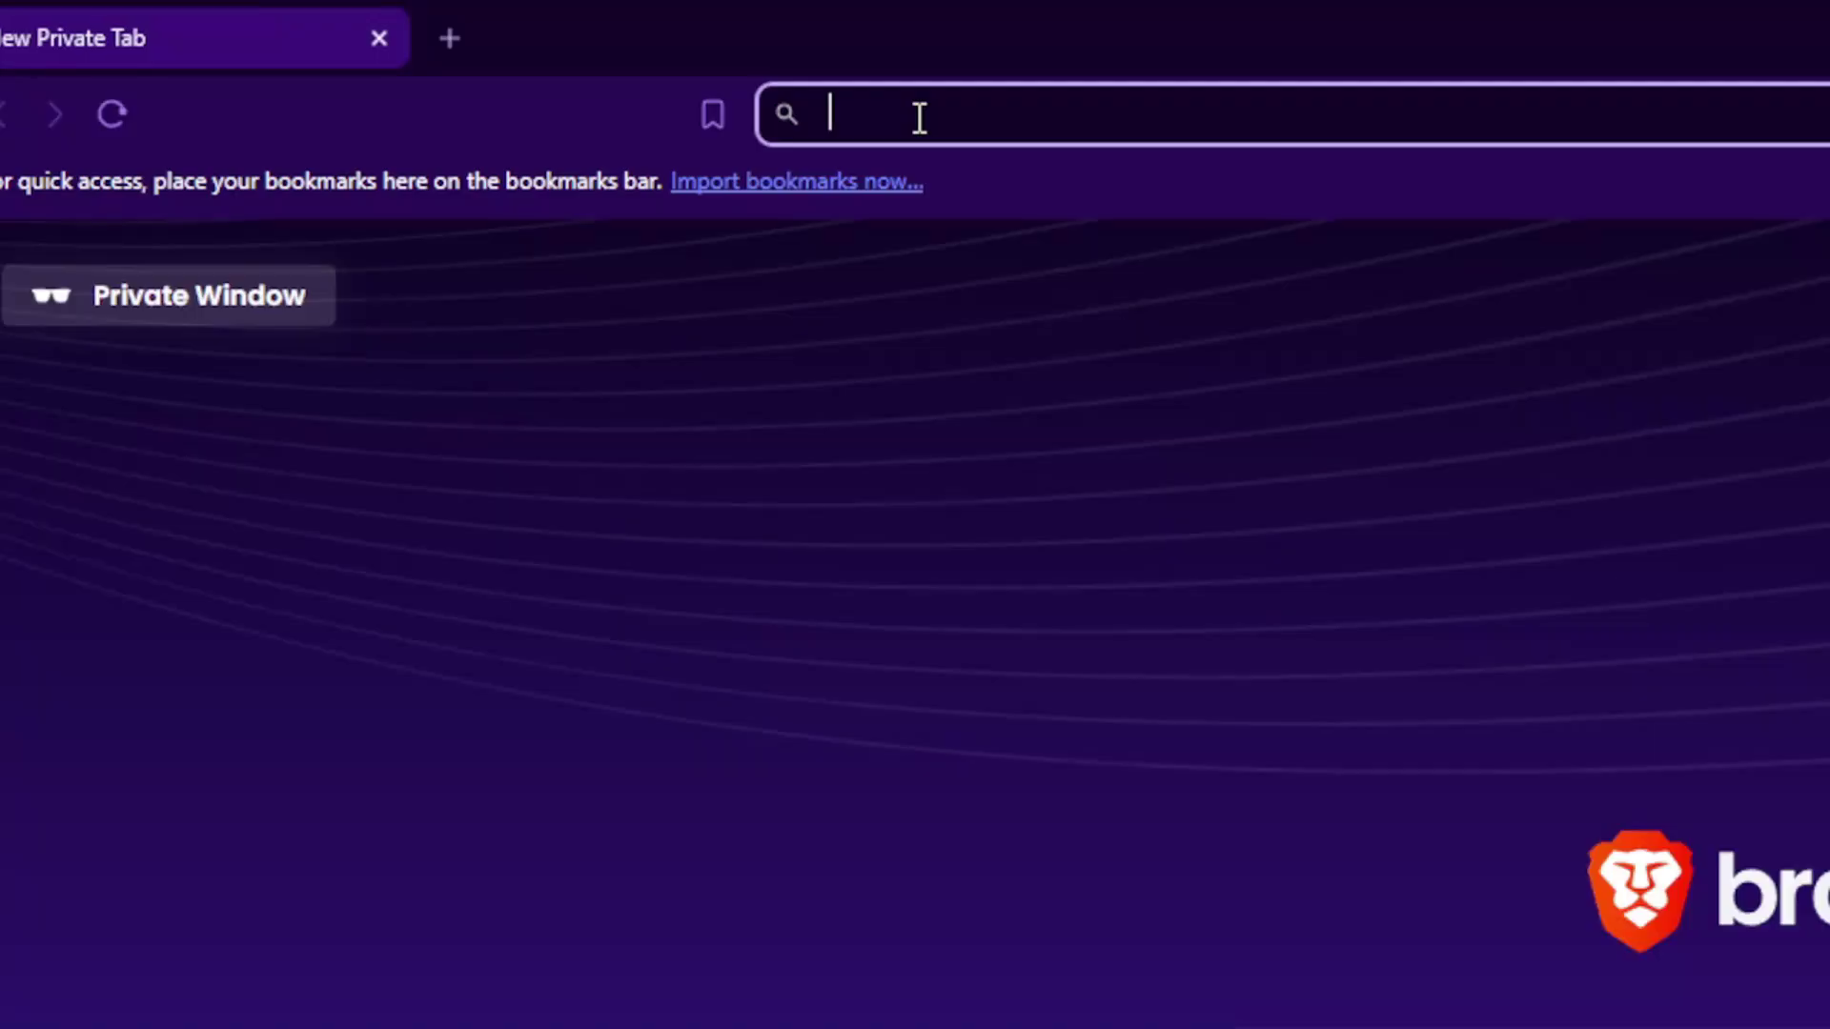
pyautogui.write('au')
pyautogui.press('BackSpace')
pyautogui.write('ir')
pyautogui.press('Return')
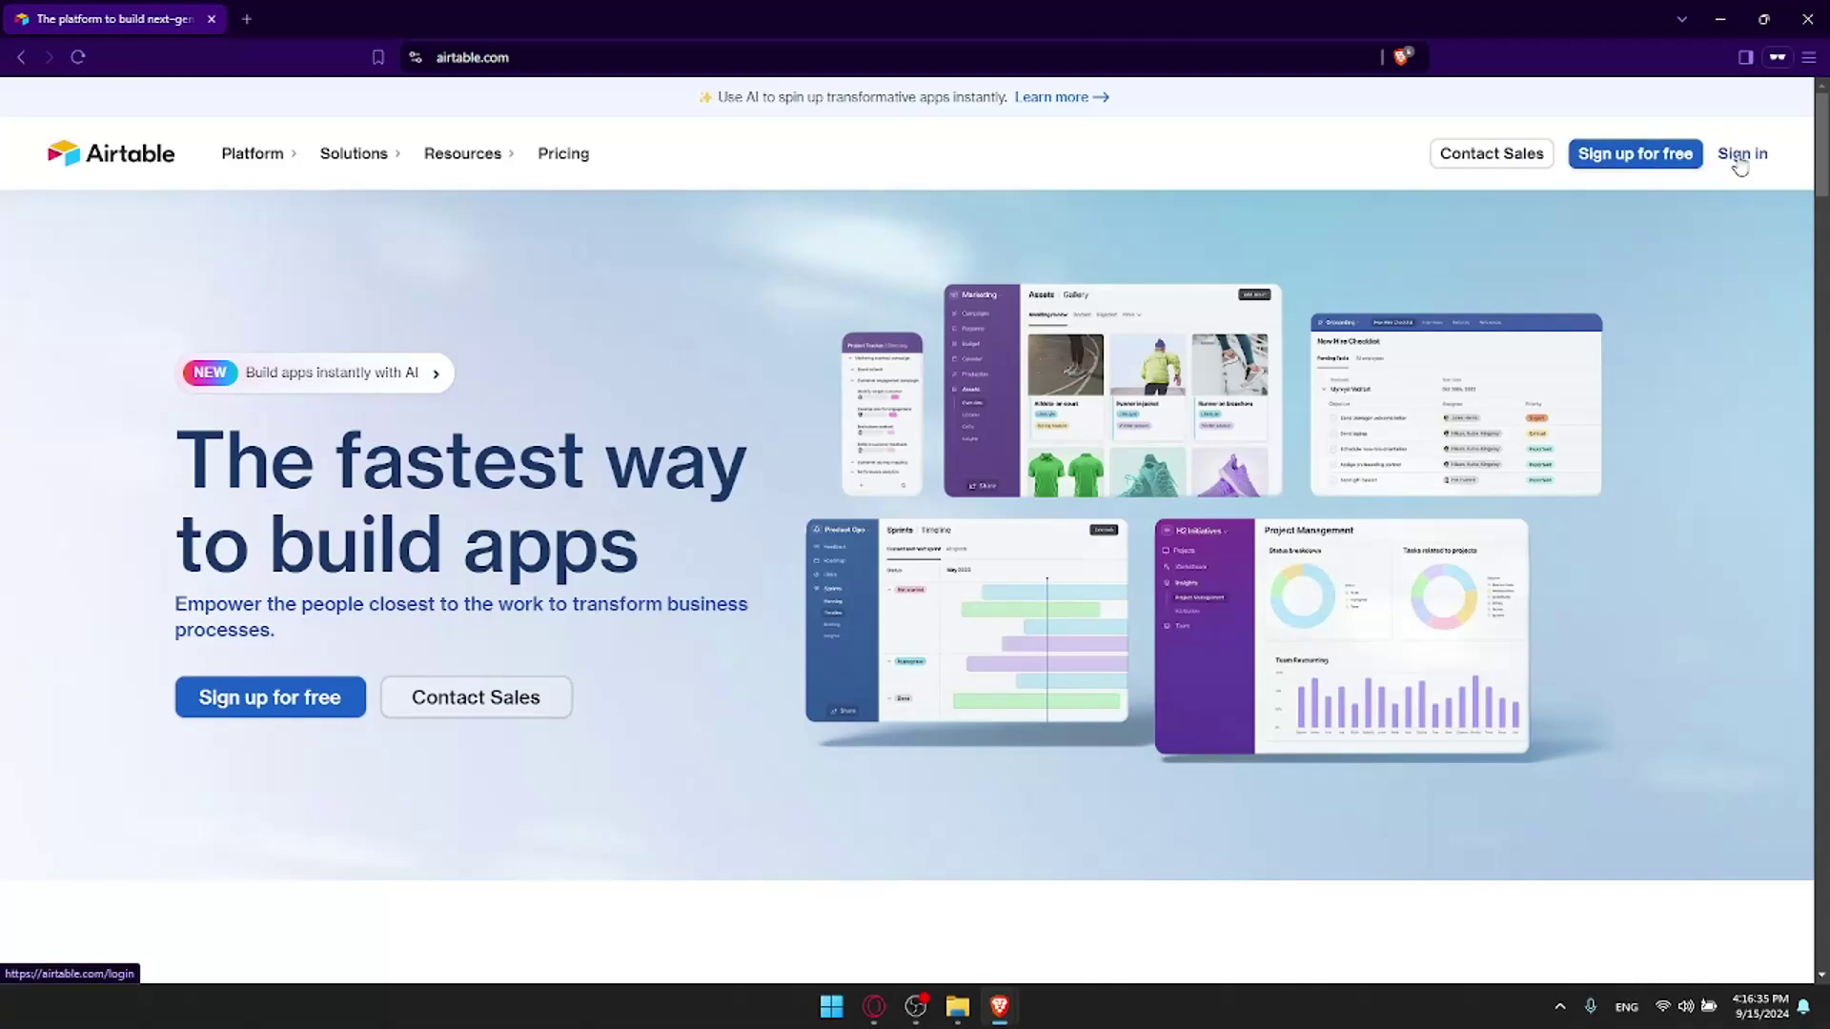
# Go from the Sign in page to Airtable's 'Create your free account' sign-up page
pyautogui.click(1648, 246)
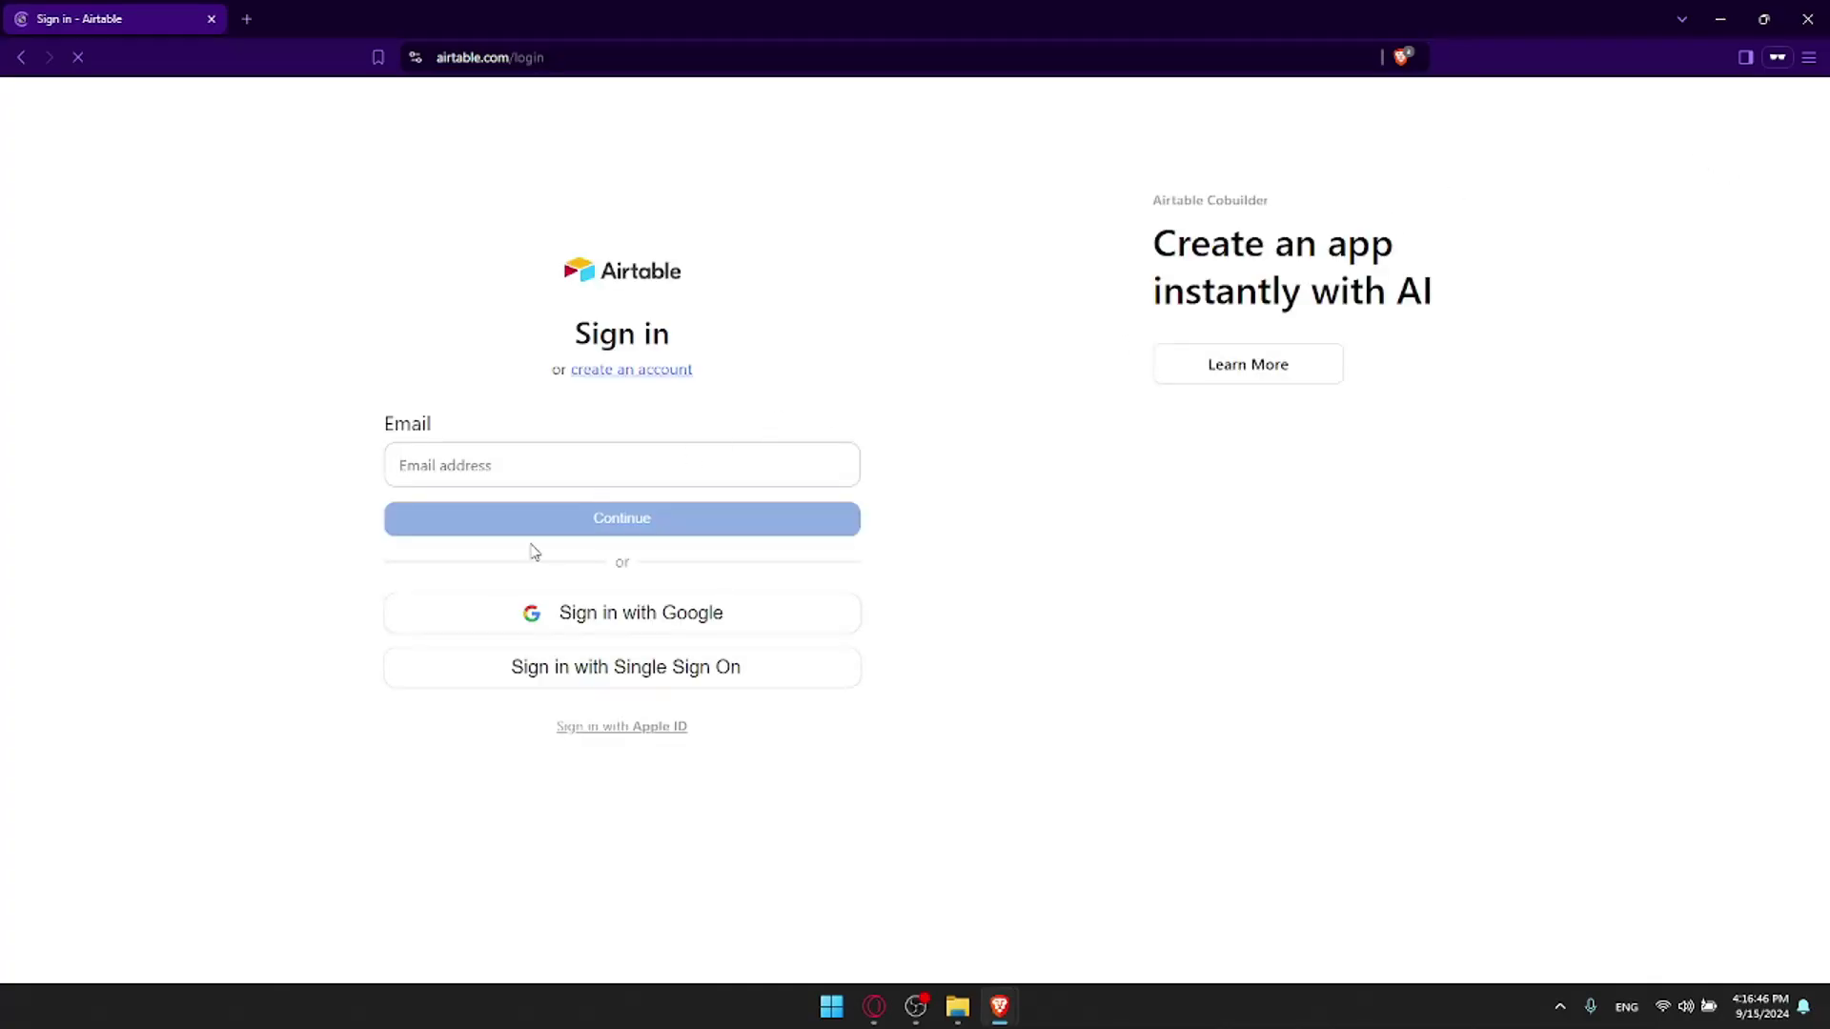
pyautogui.click(653, 378)
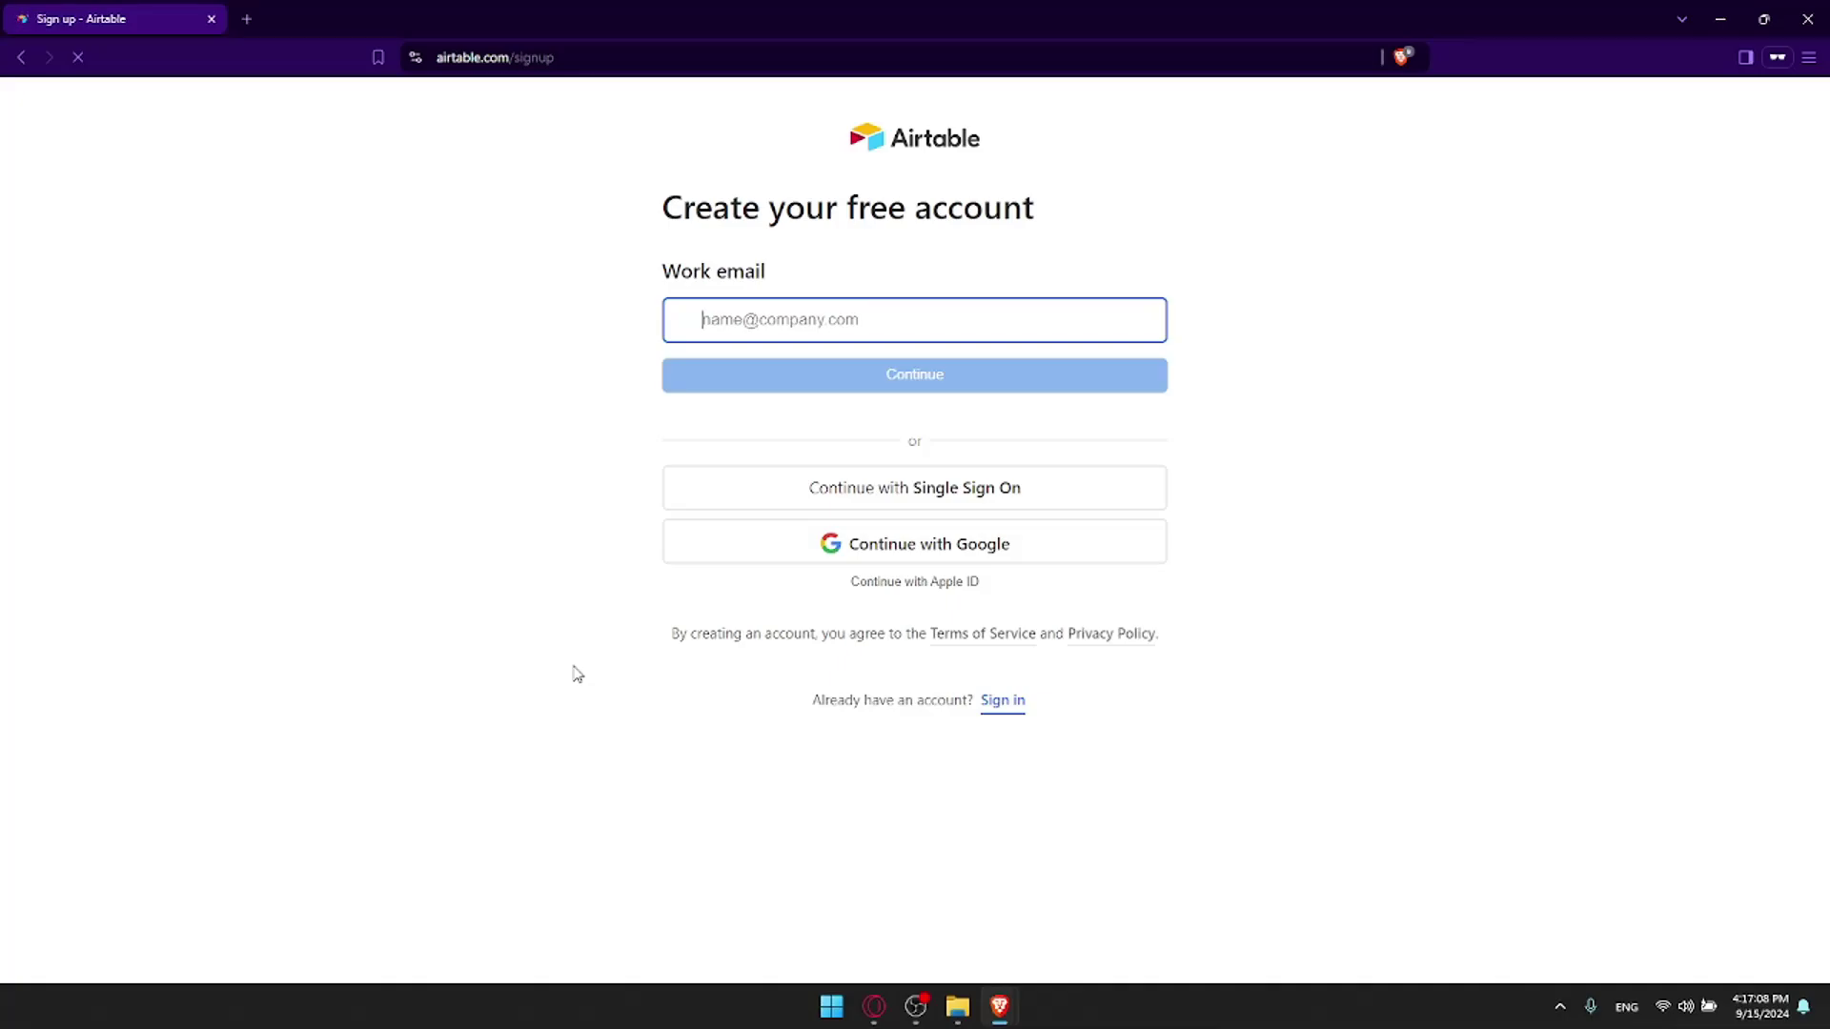
# Continue with Single Sign On and add a new workspace with the default name 'Workspace'
pyautogui.click(950, 494)
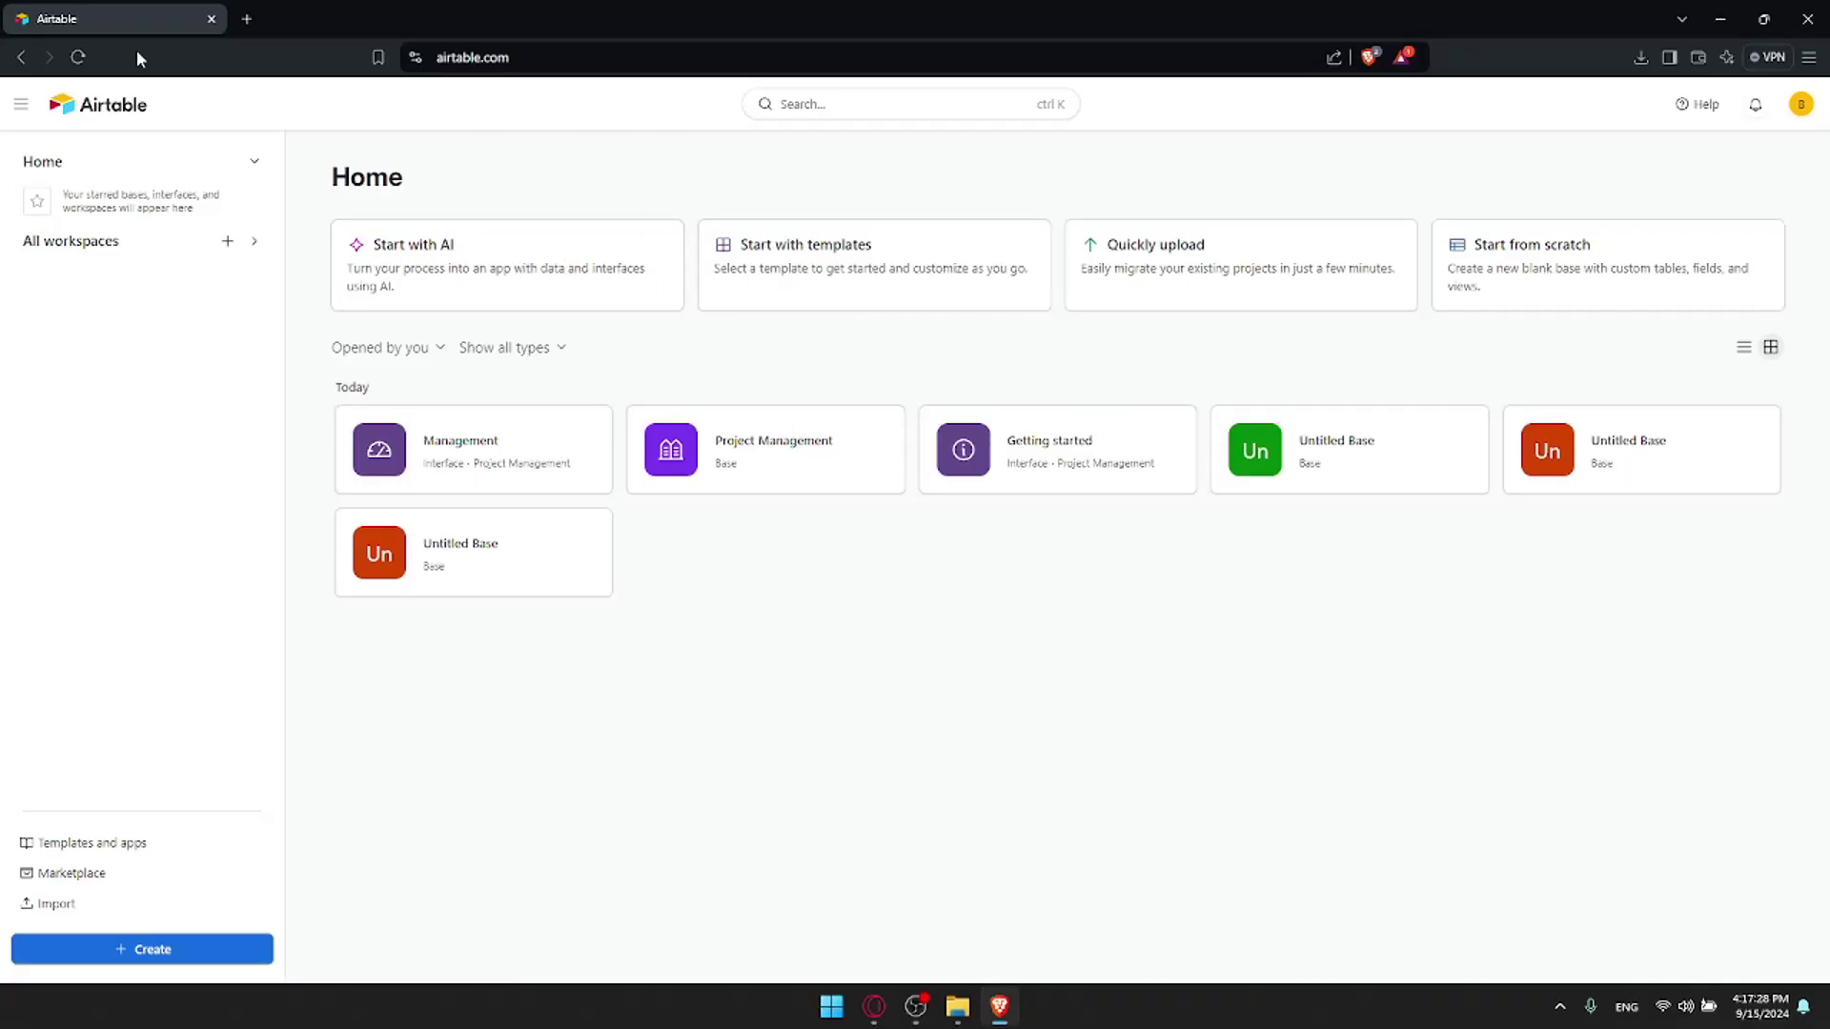
pyautogui.click(227, 242)
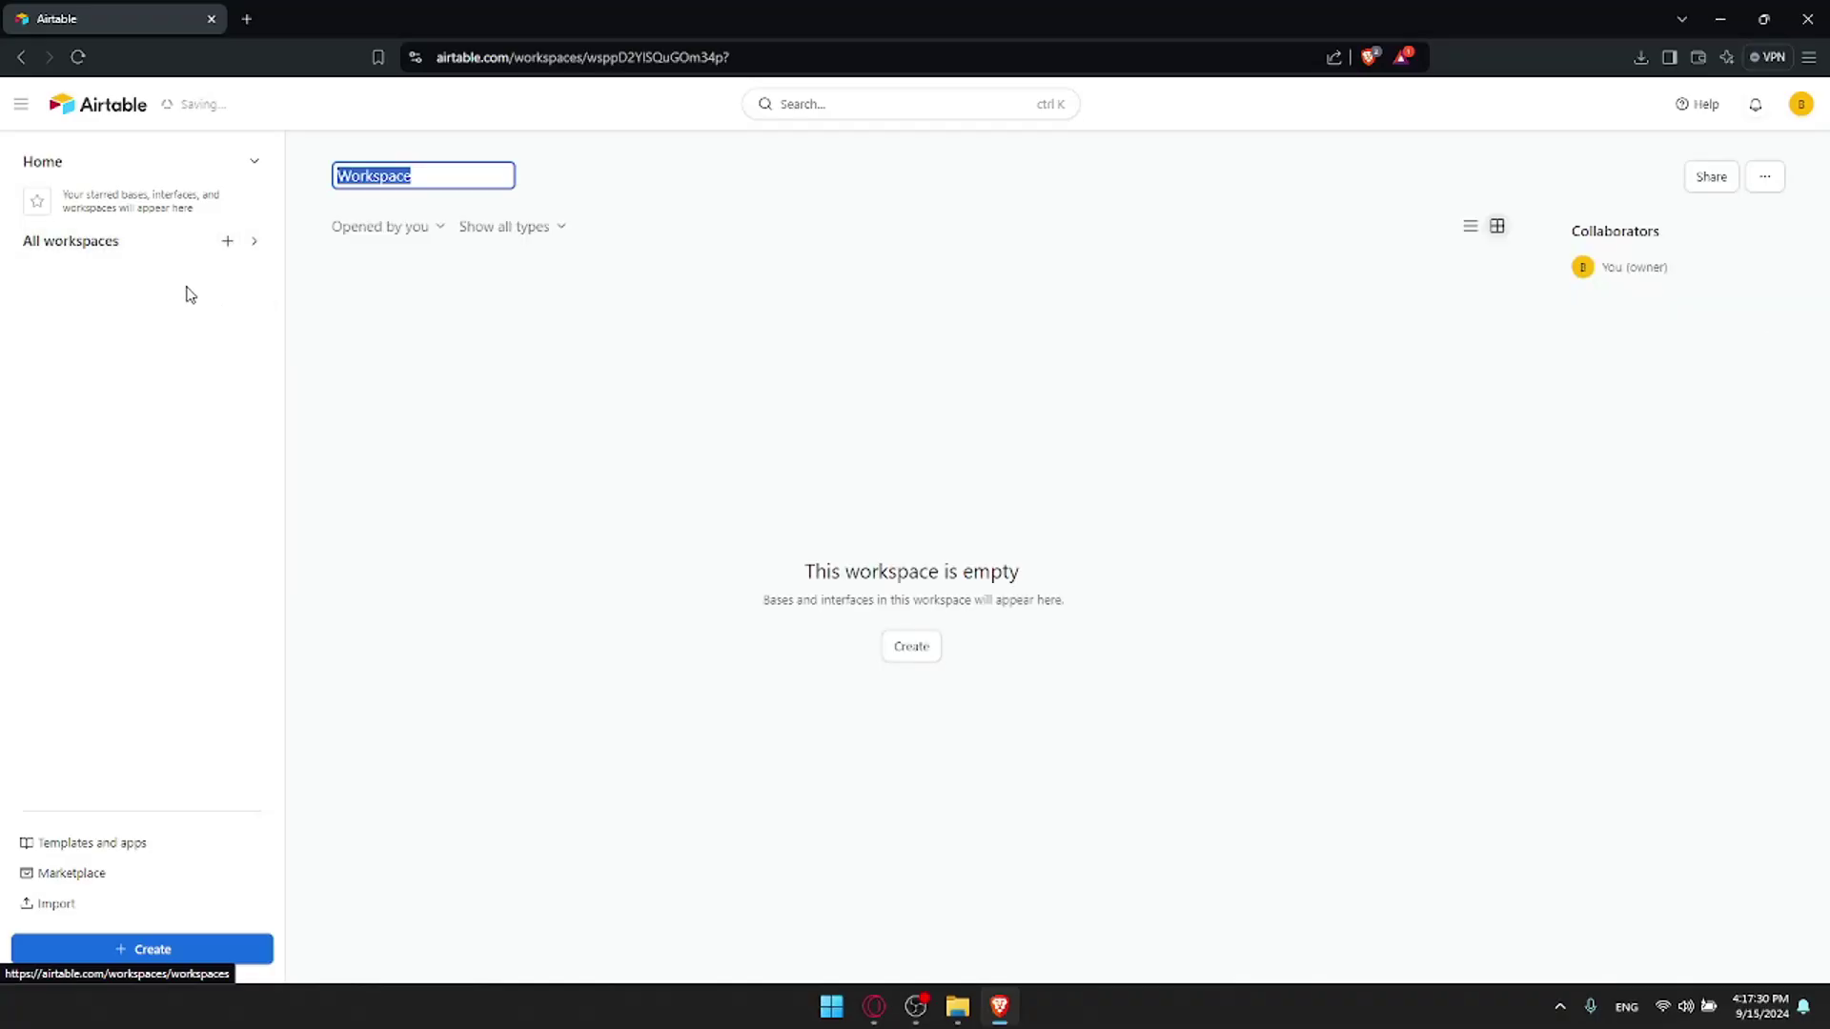
pyautogui.click(264, 245)
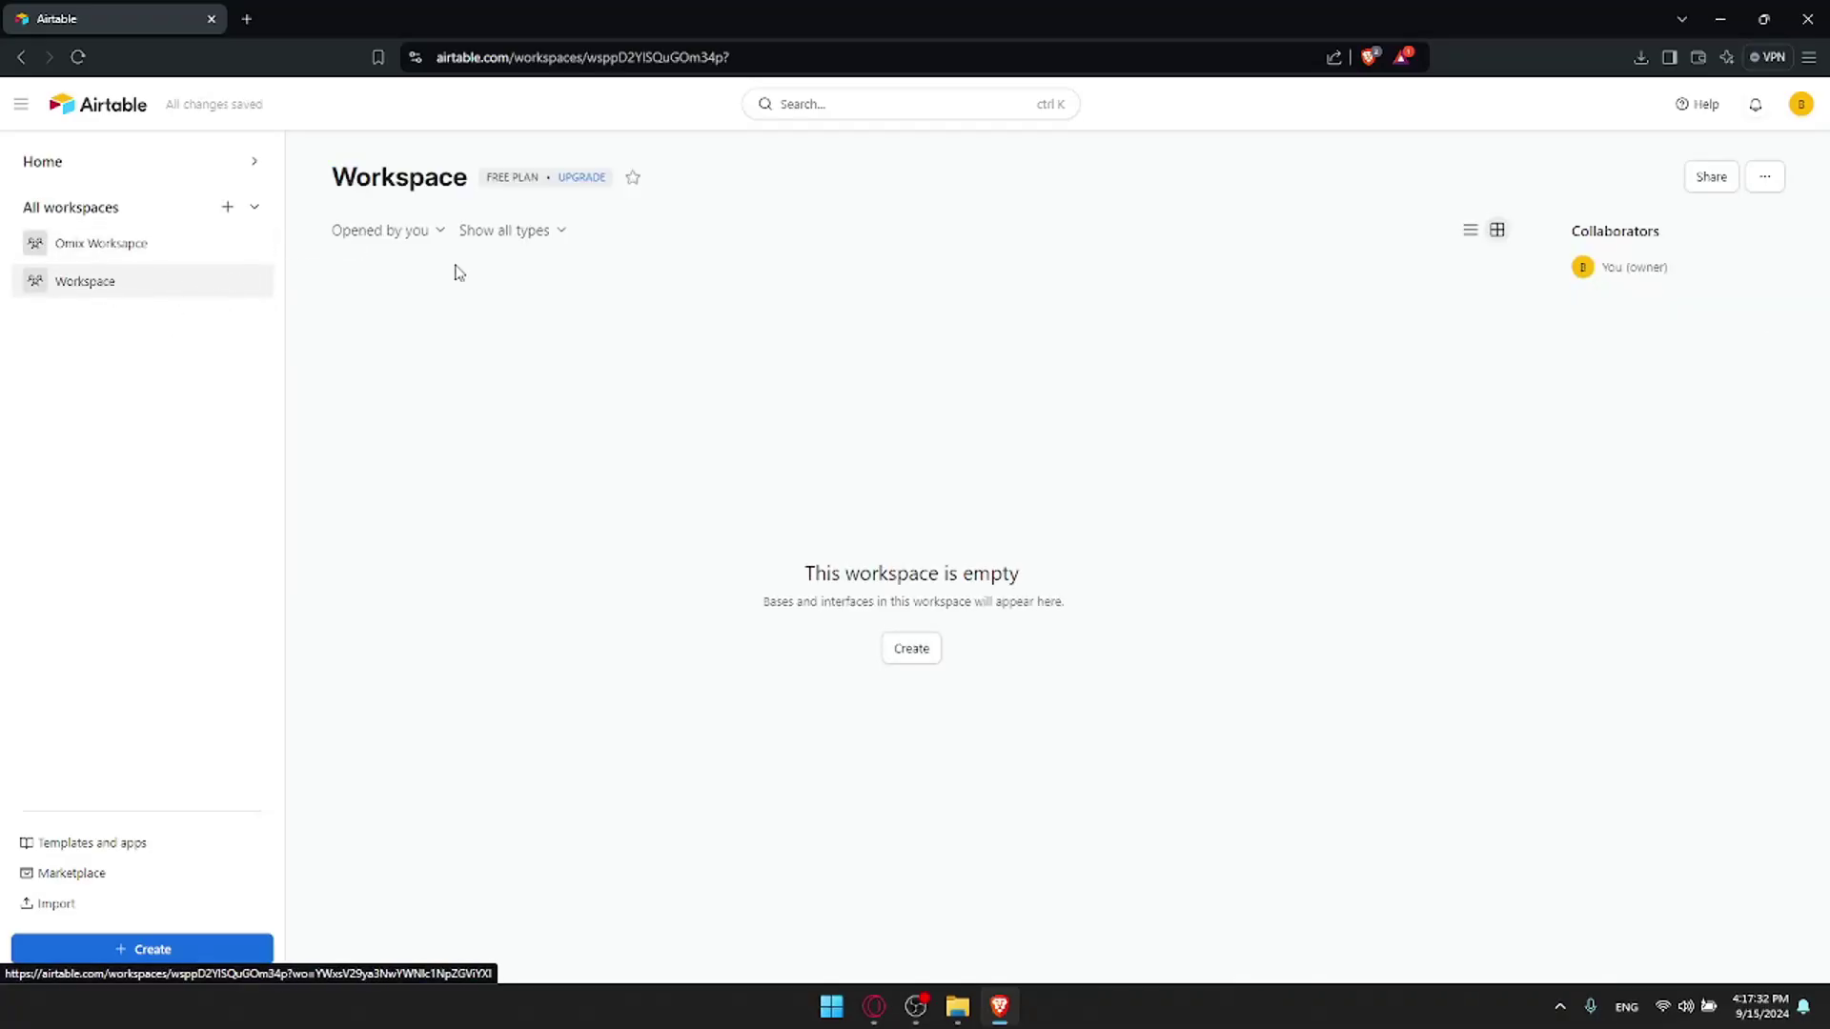
# Delete the empty 'Workspace', open Omix Workspace, and return to Home
pyautogui.click(1780, 179)
pyautogui.click(1723, 339)
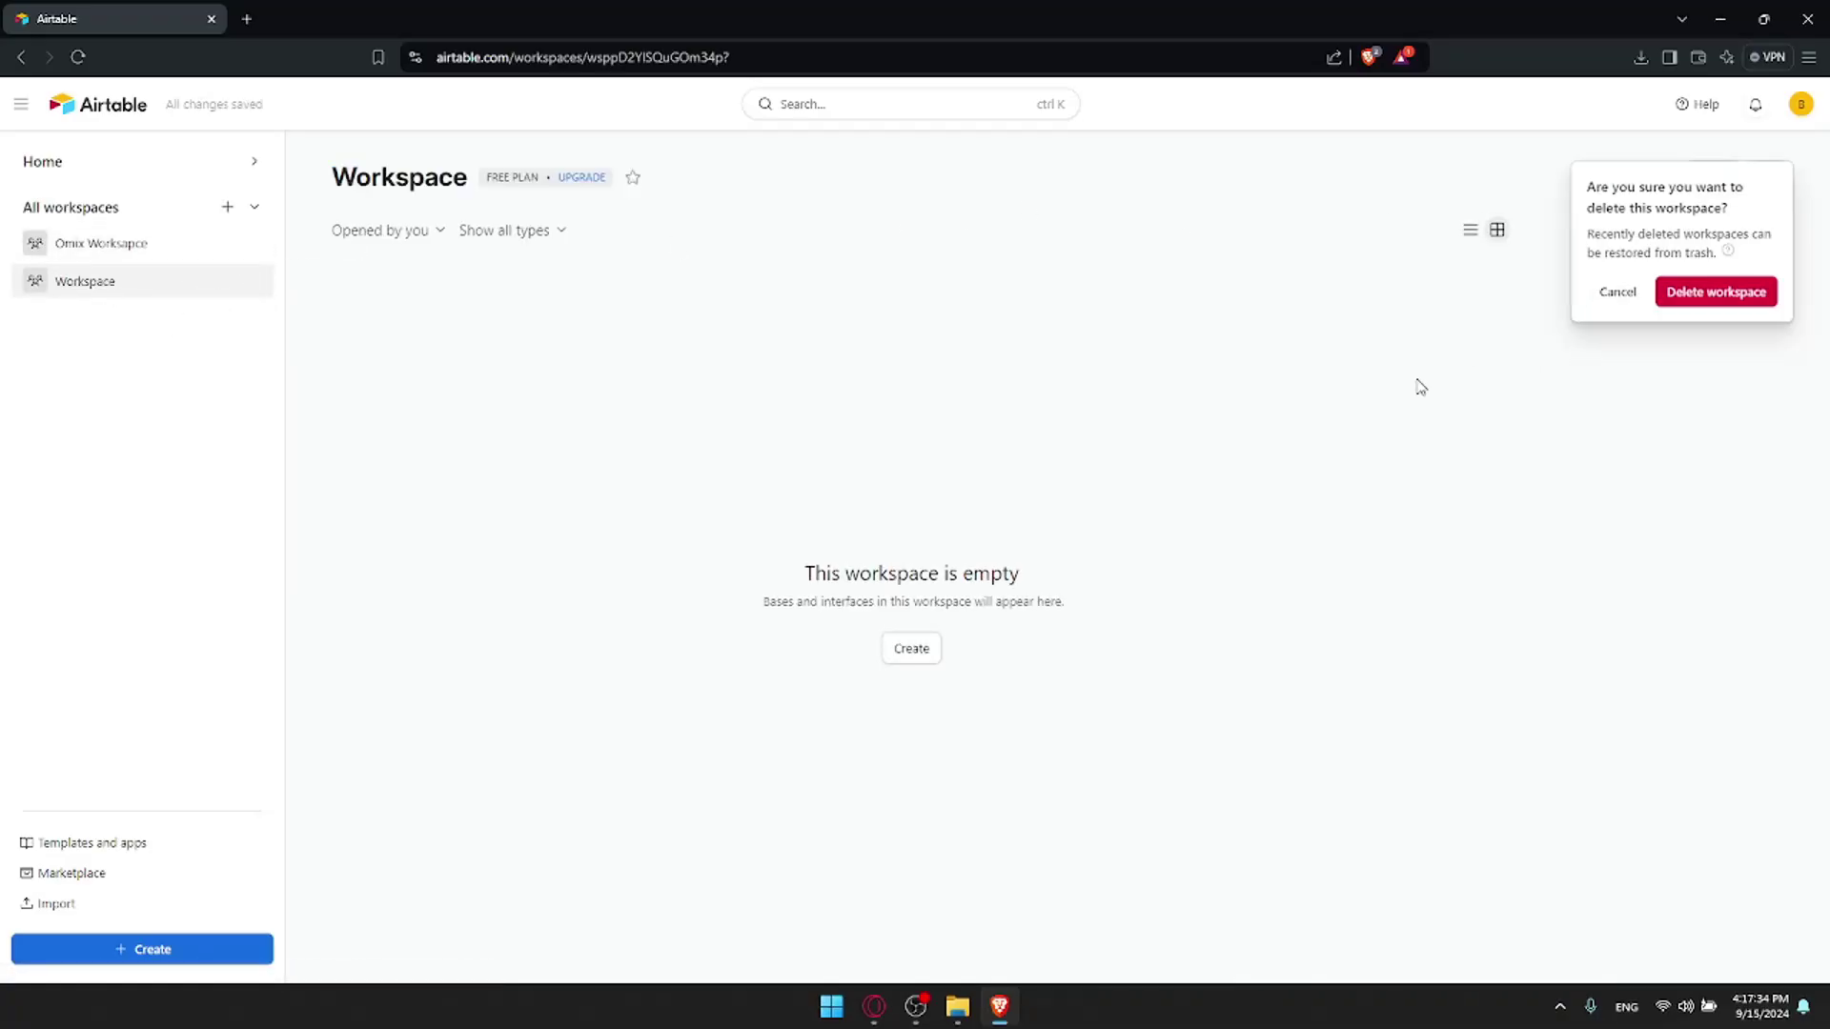
pyautogui.click(1679, 292)
pyautogui.click(93, 244)
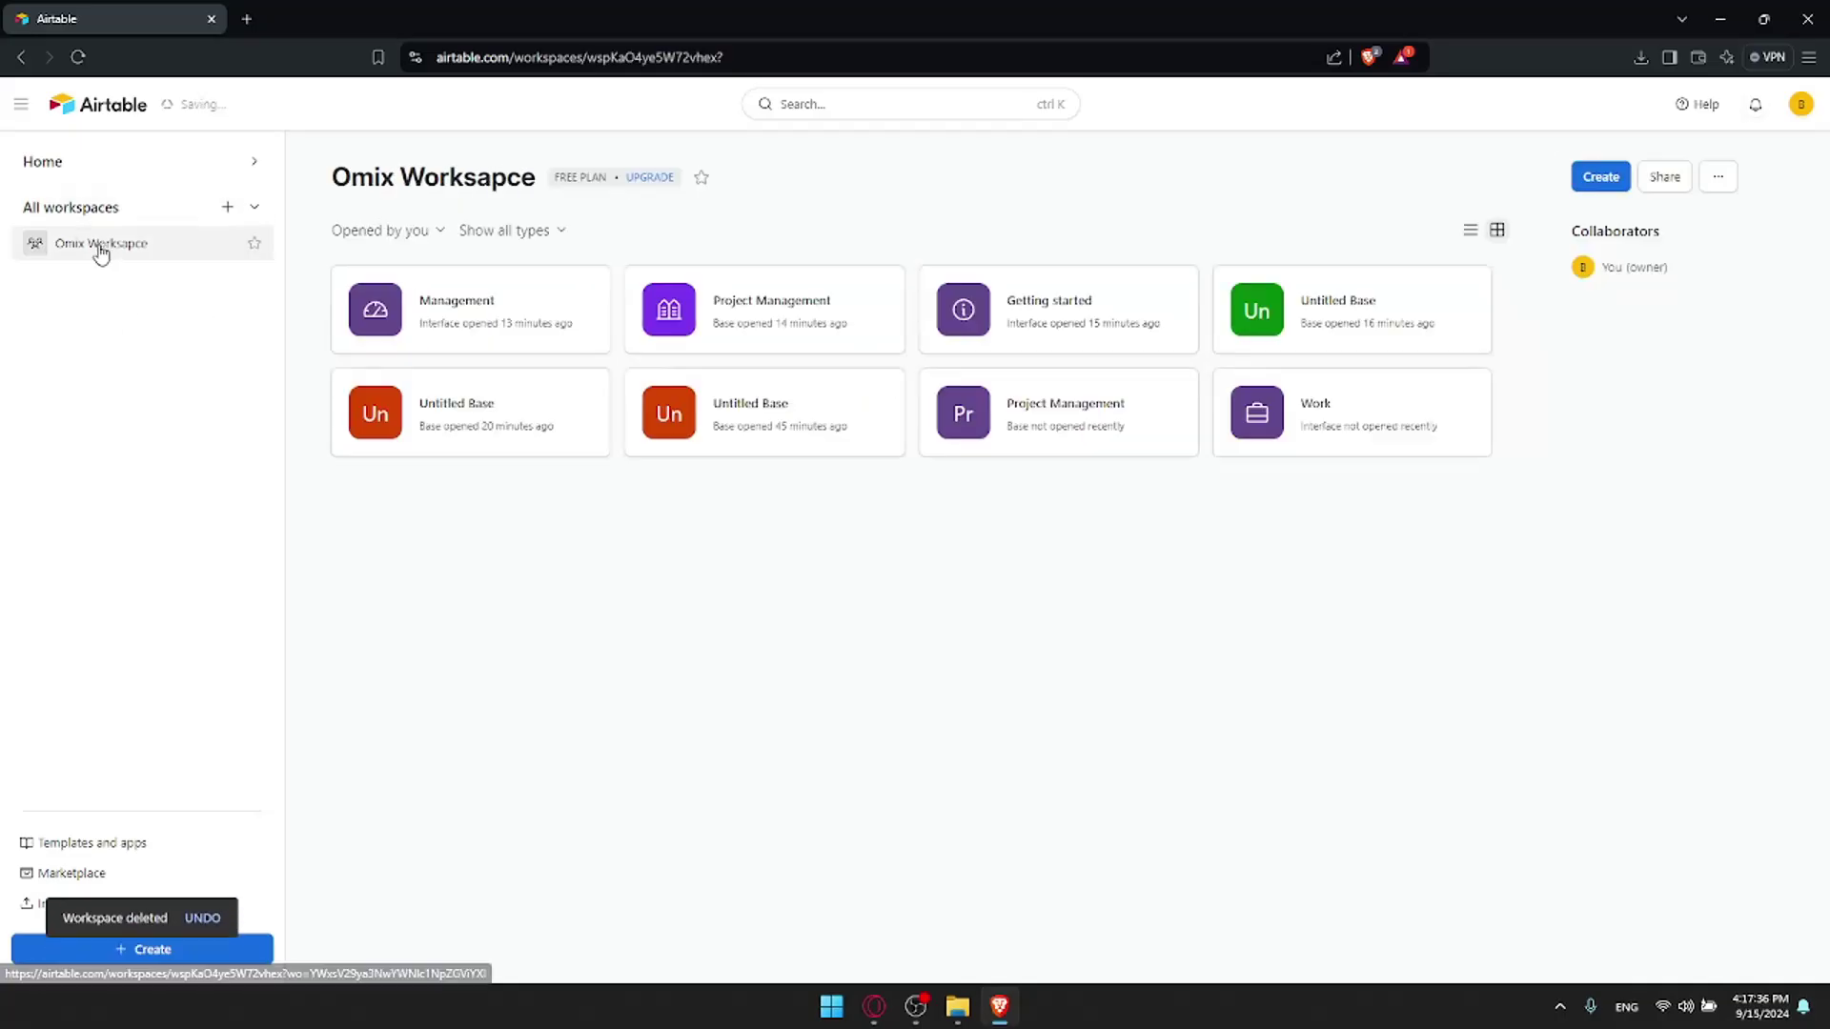
pyautogui.click(110, 105)
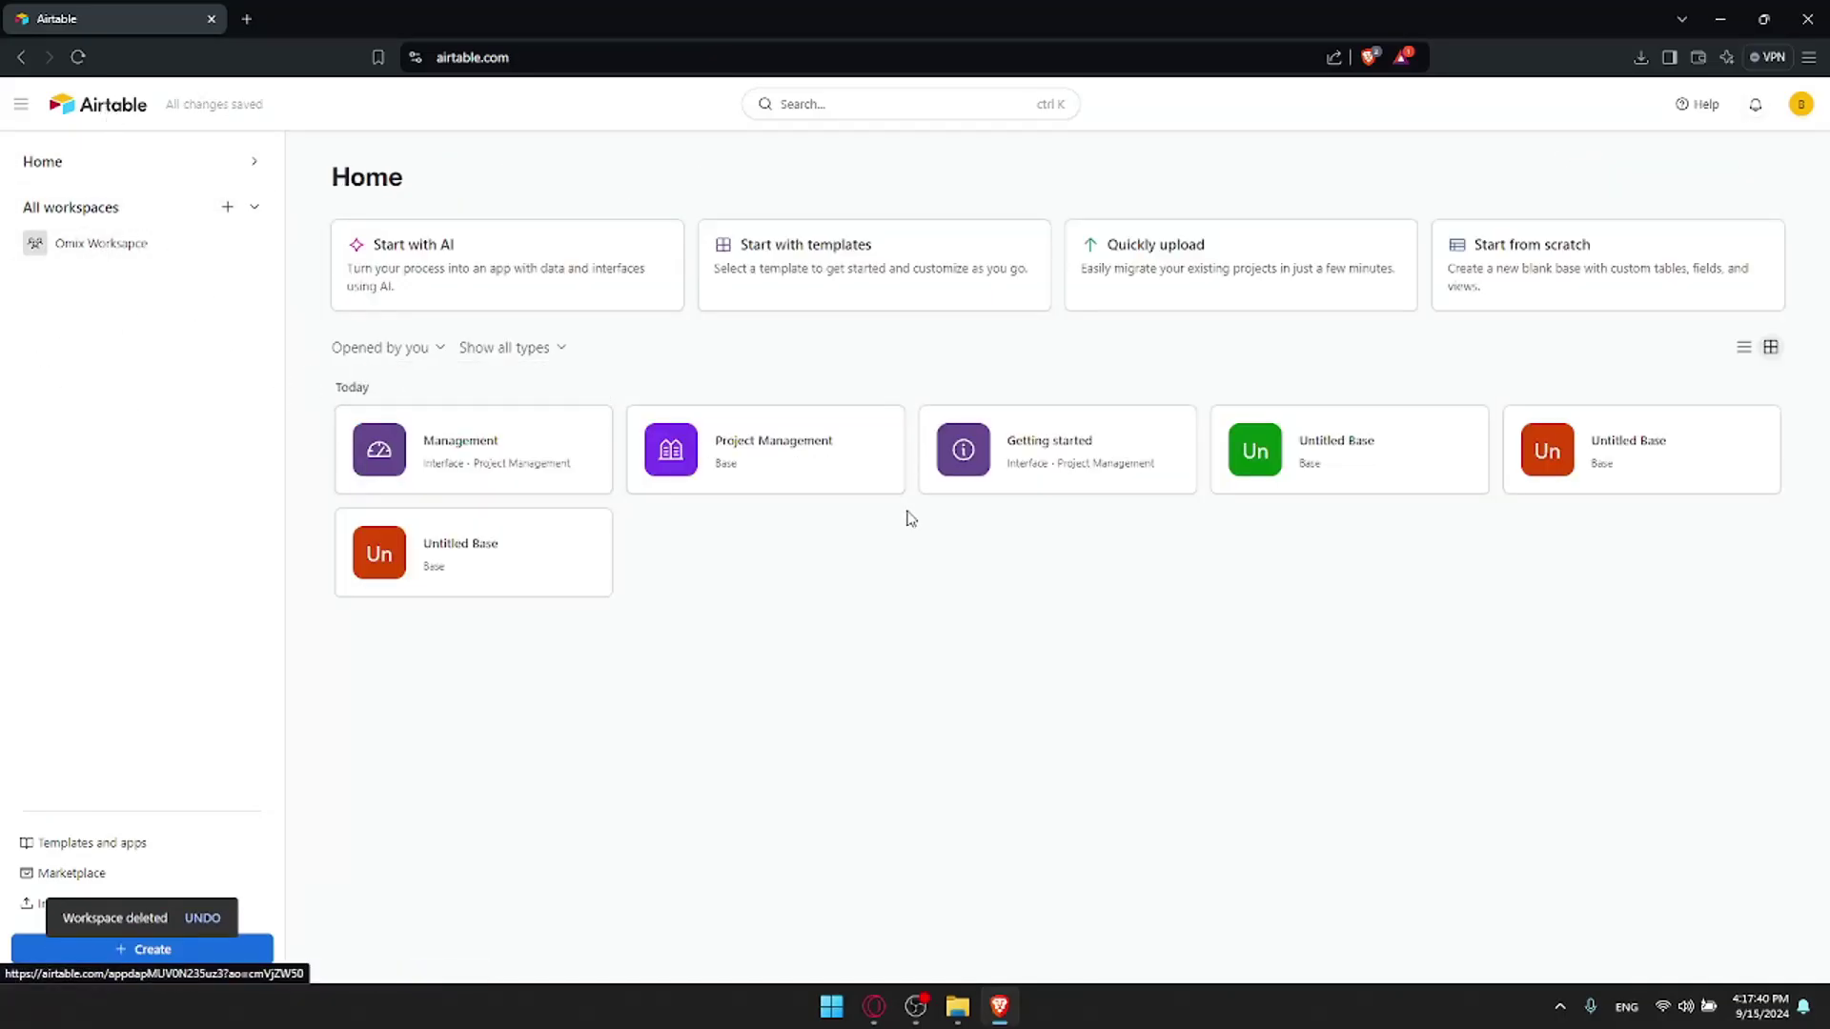
# Create a blank base from scratch, then bring up the Import data window from Home
pyautogui.click(1564, 253)
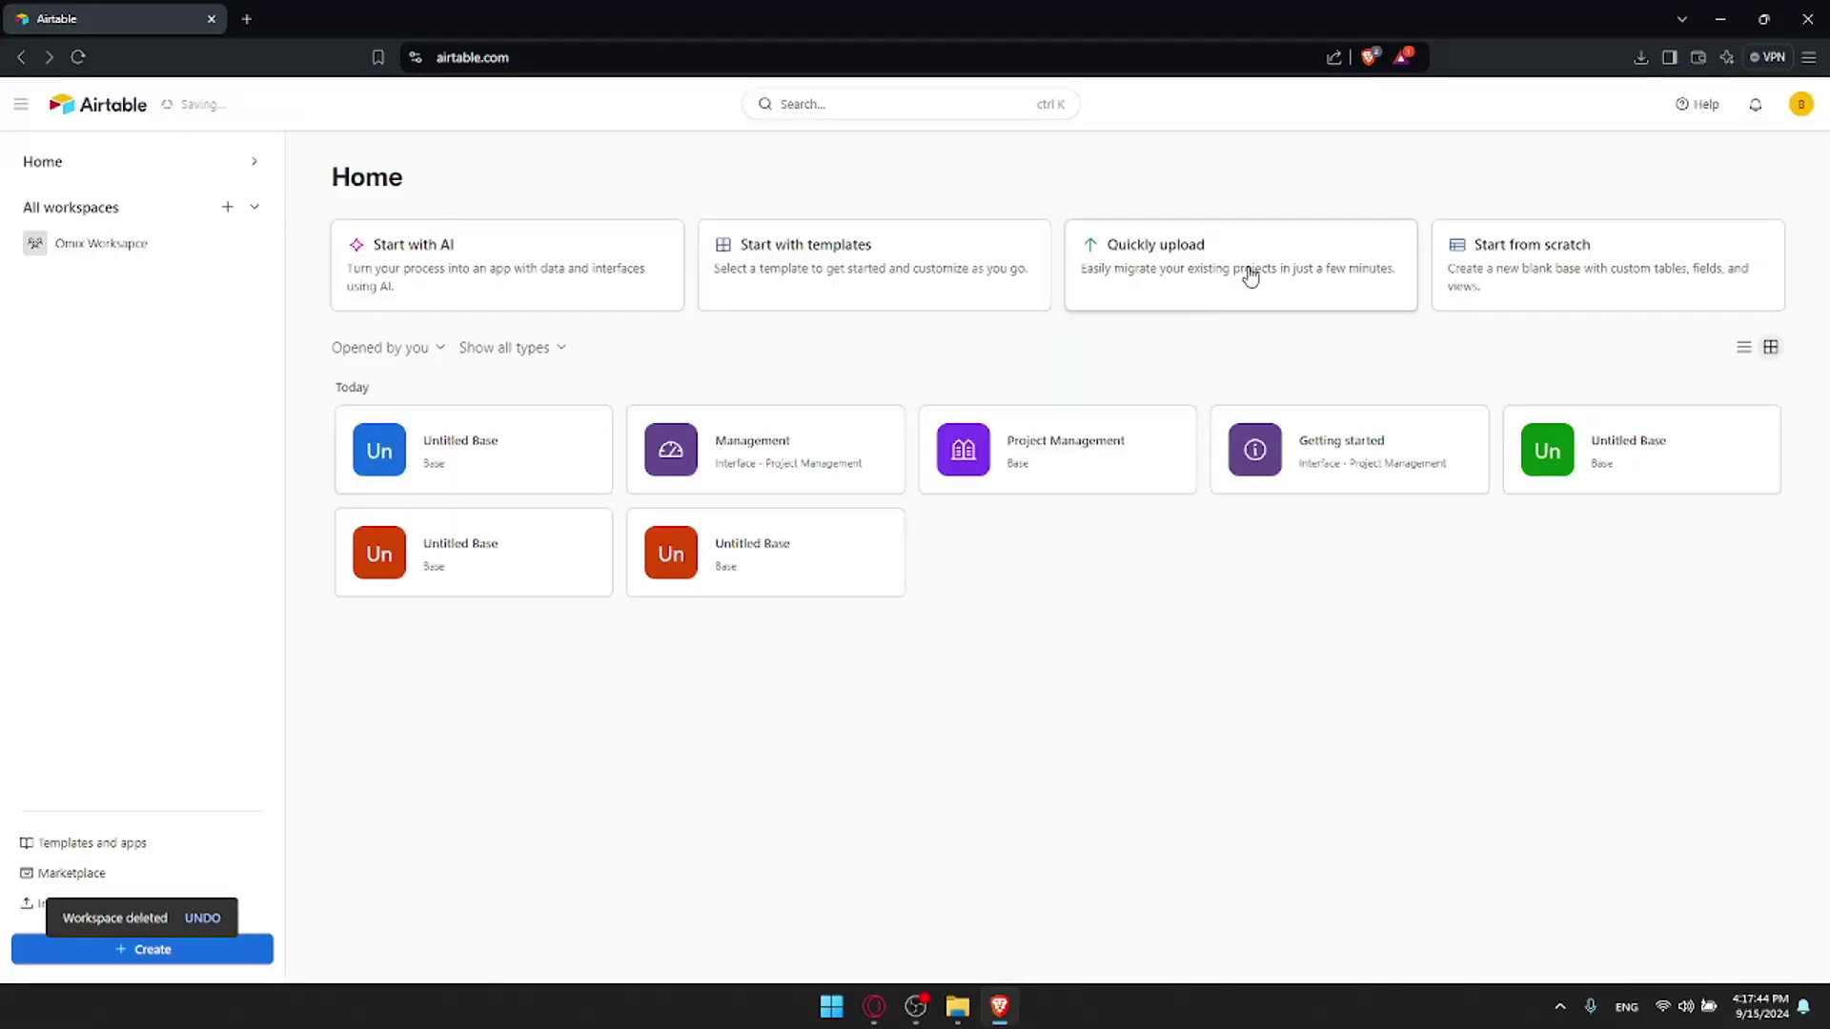
pyautogui.click(1249, 273)
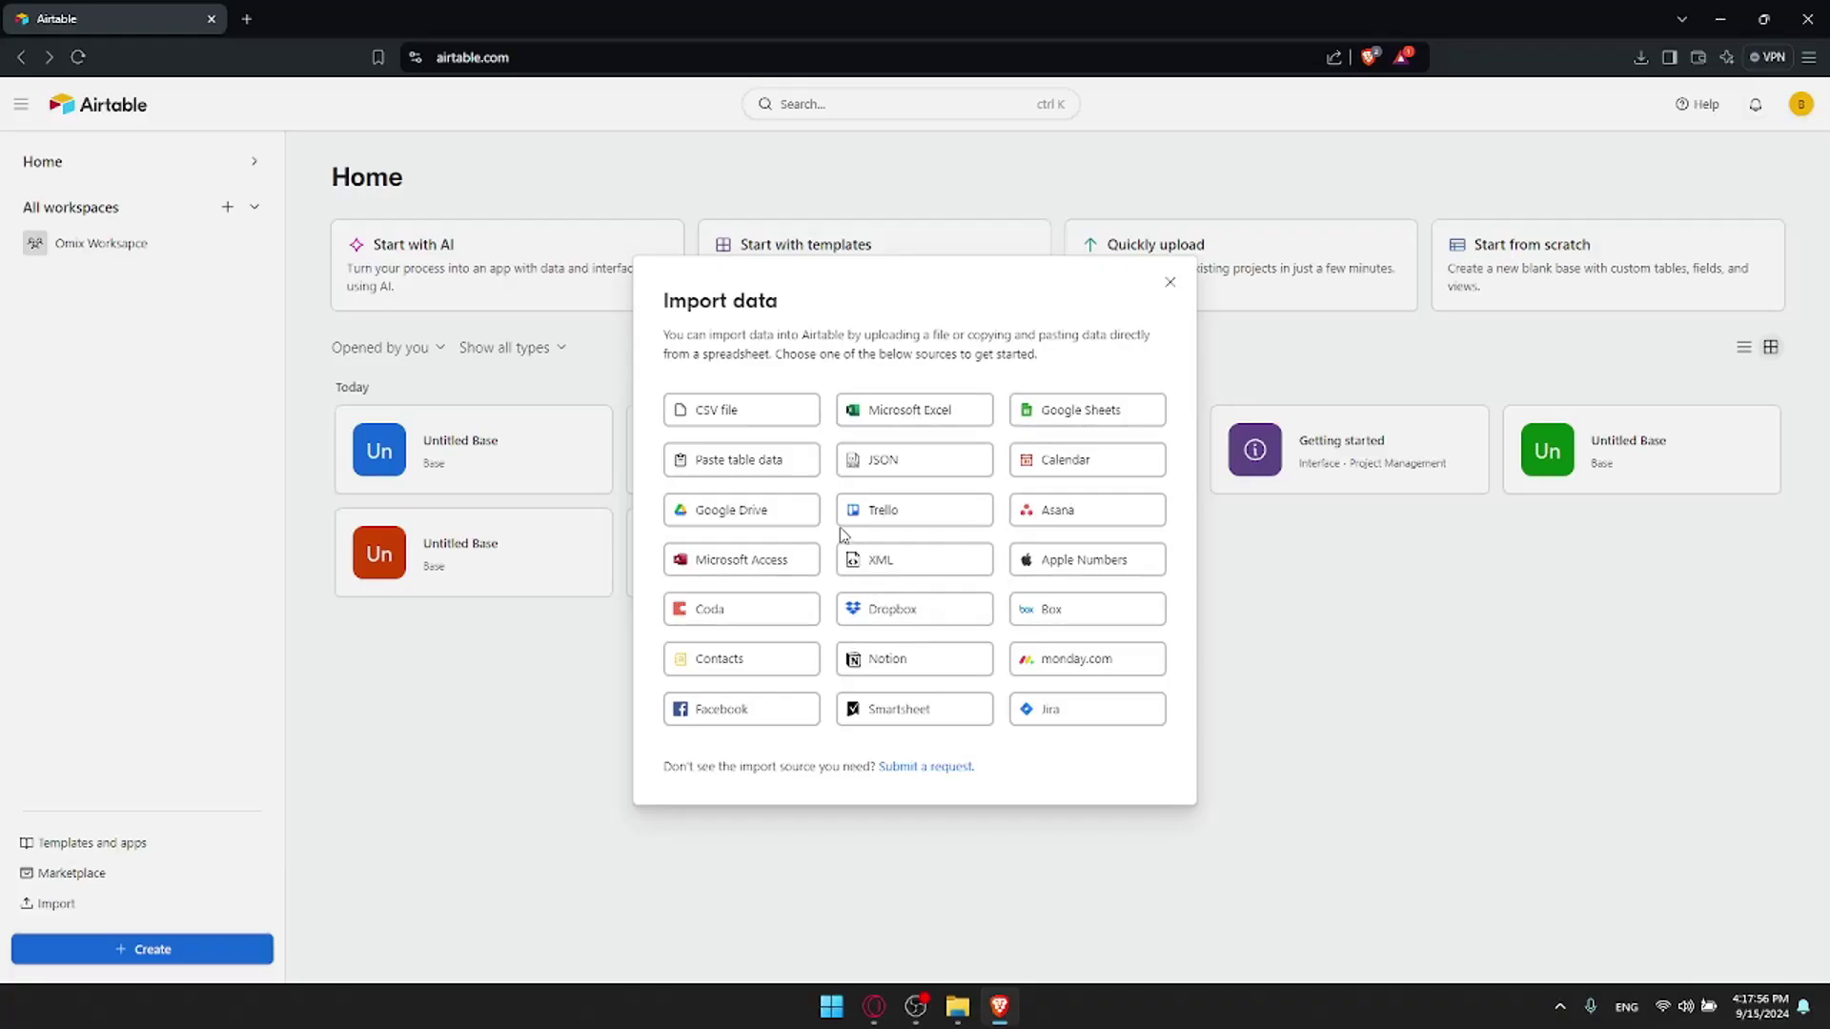
# In the import request survey, choose Other as the source and enter 'k' as a comment
pyautogui.click(936, 766)
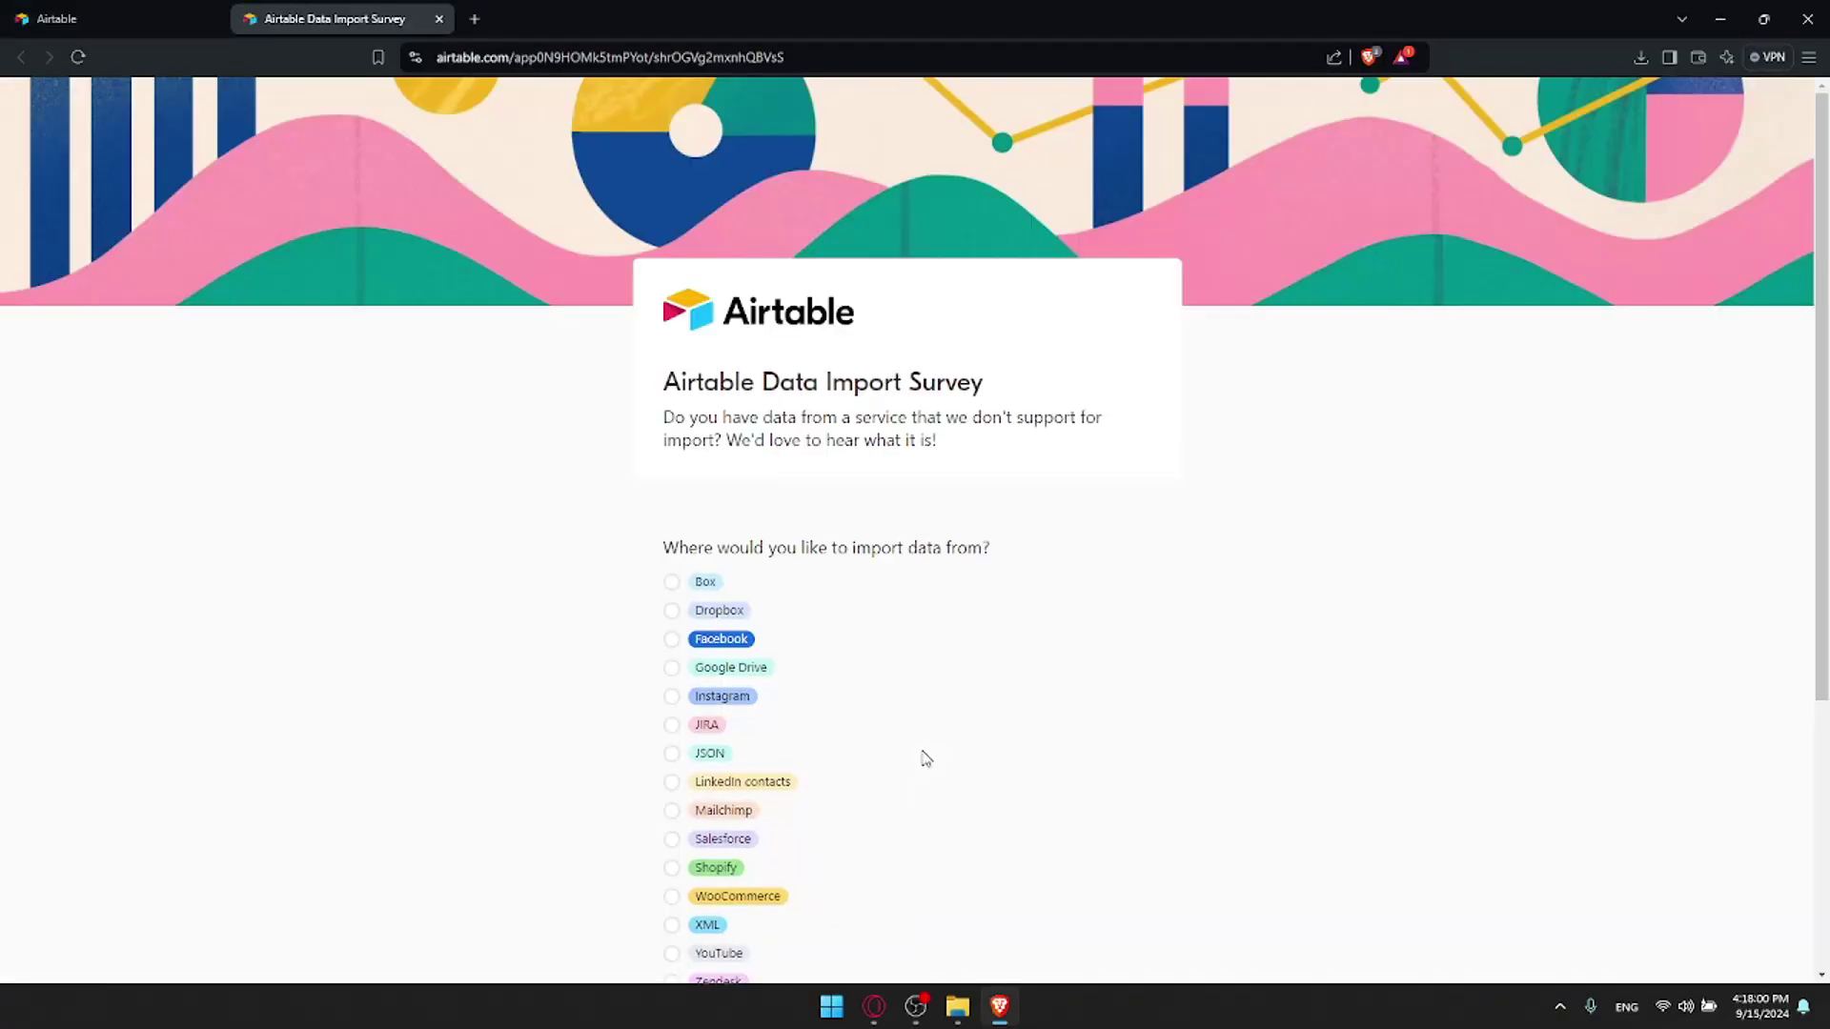
pyautogui.scroll(-4, 924, 756)
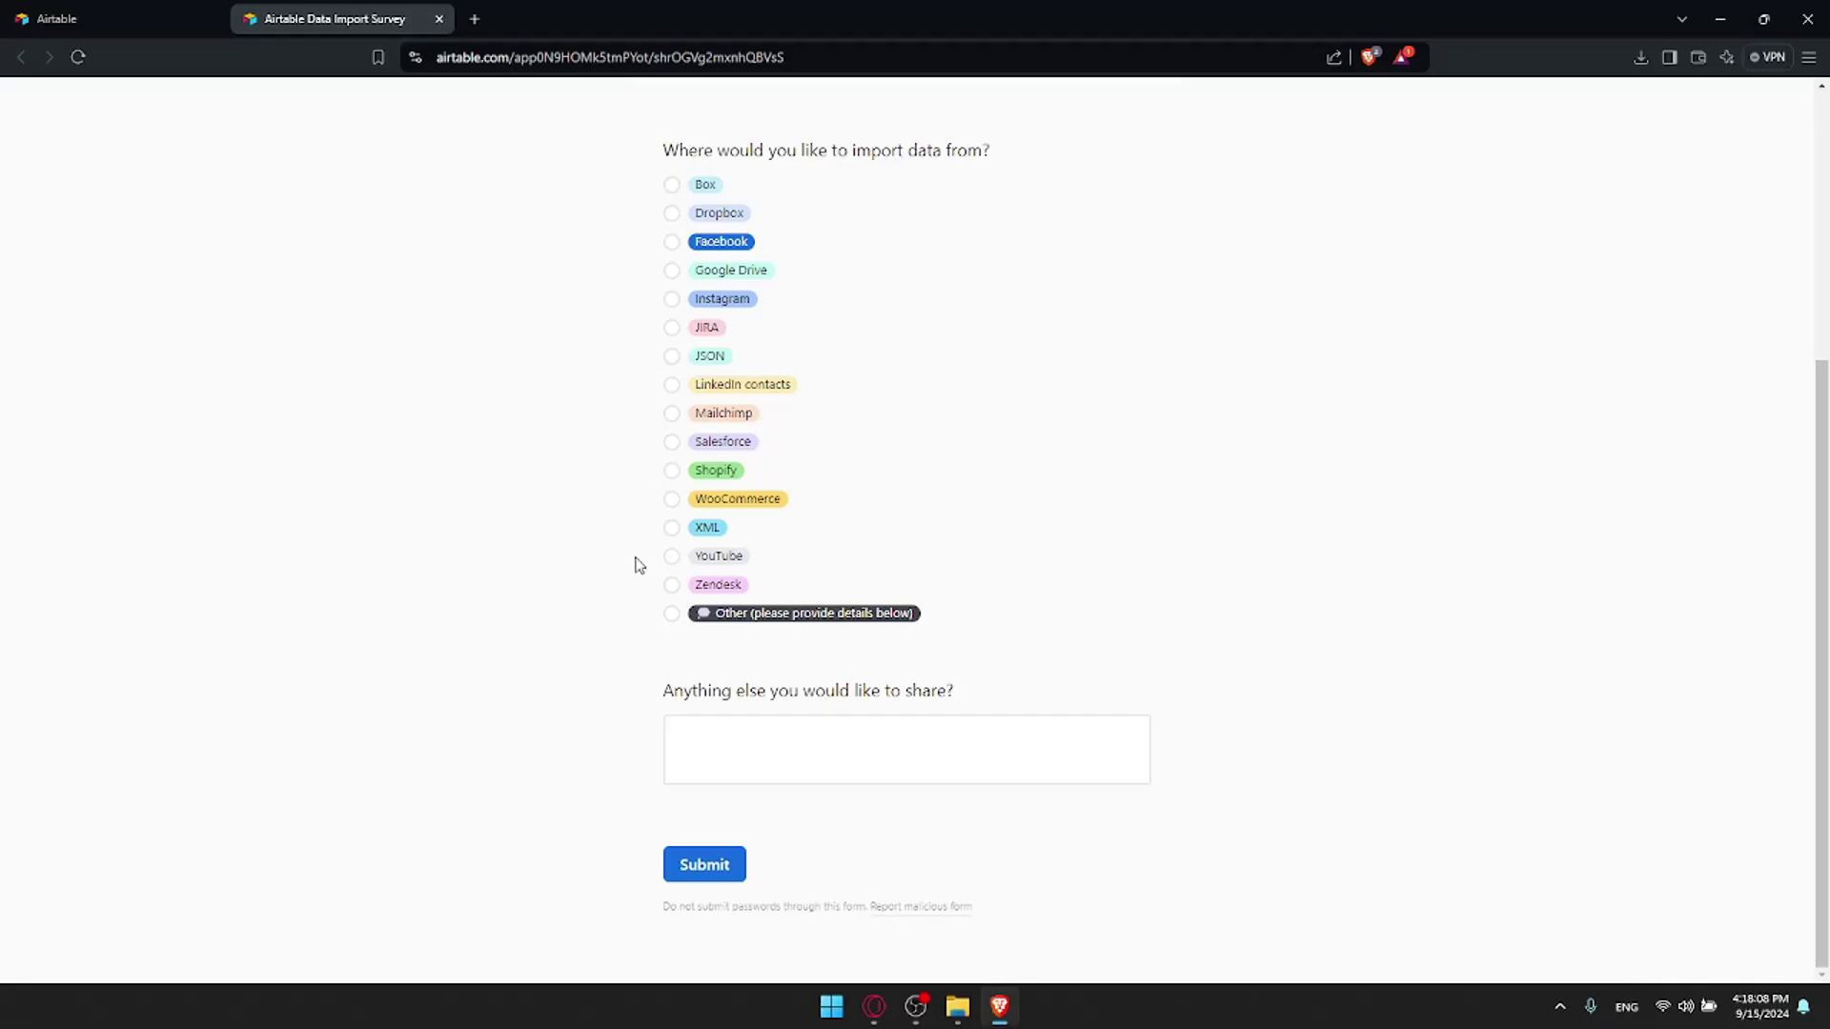
pyautogui.click(672, 614)
pyautogui.click(781, 753)
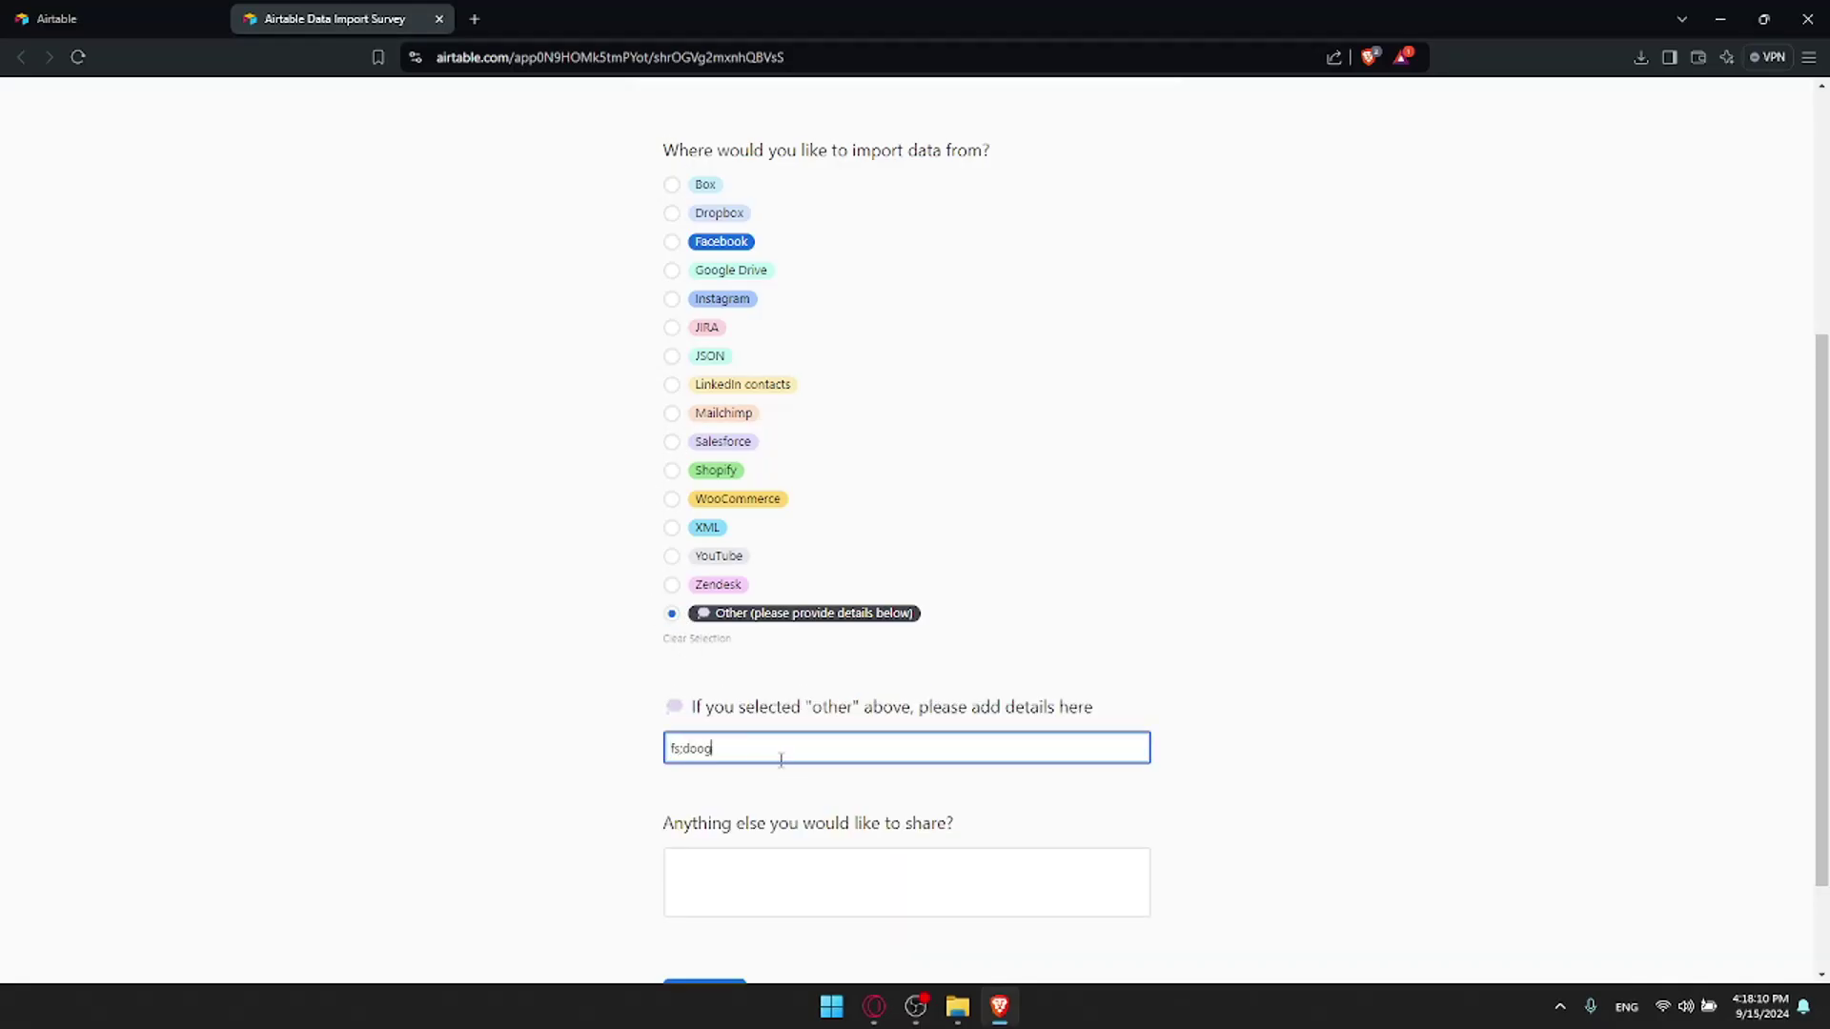
pyautogui.press('Tab')
pyautogui.write('k')
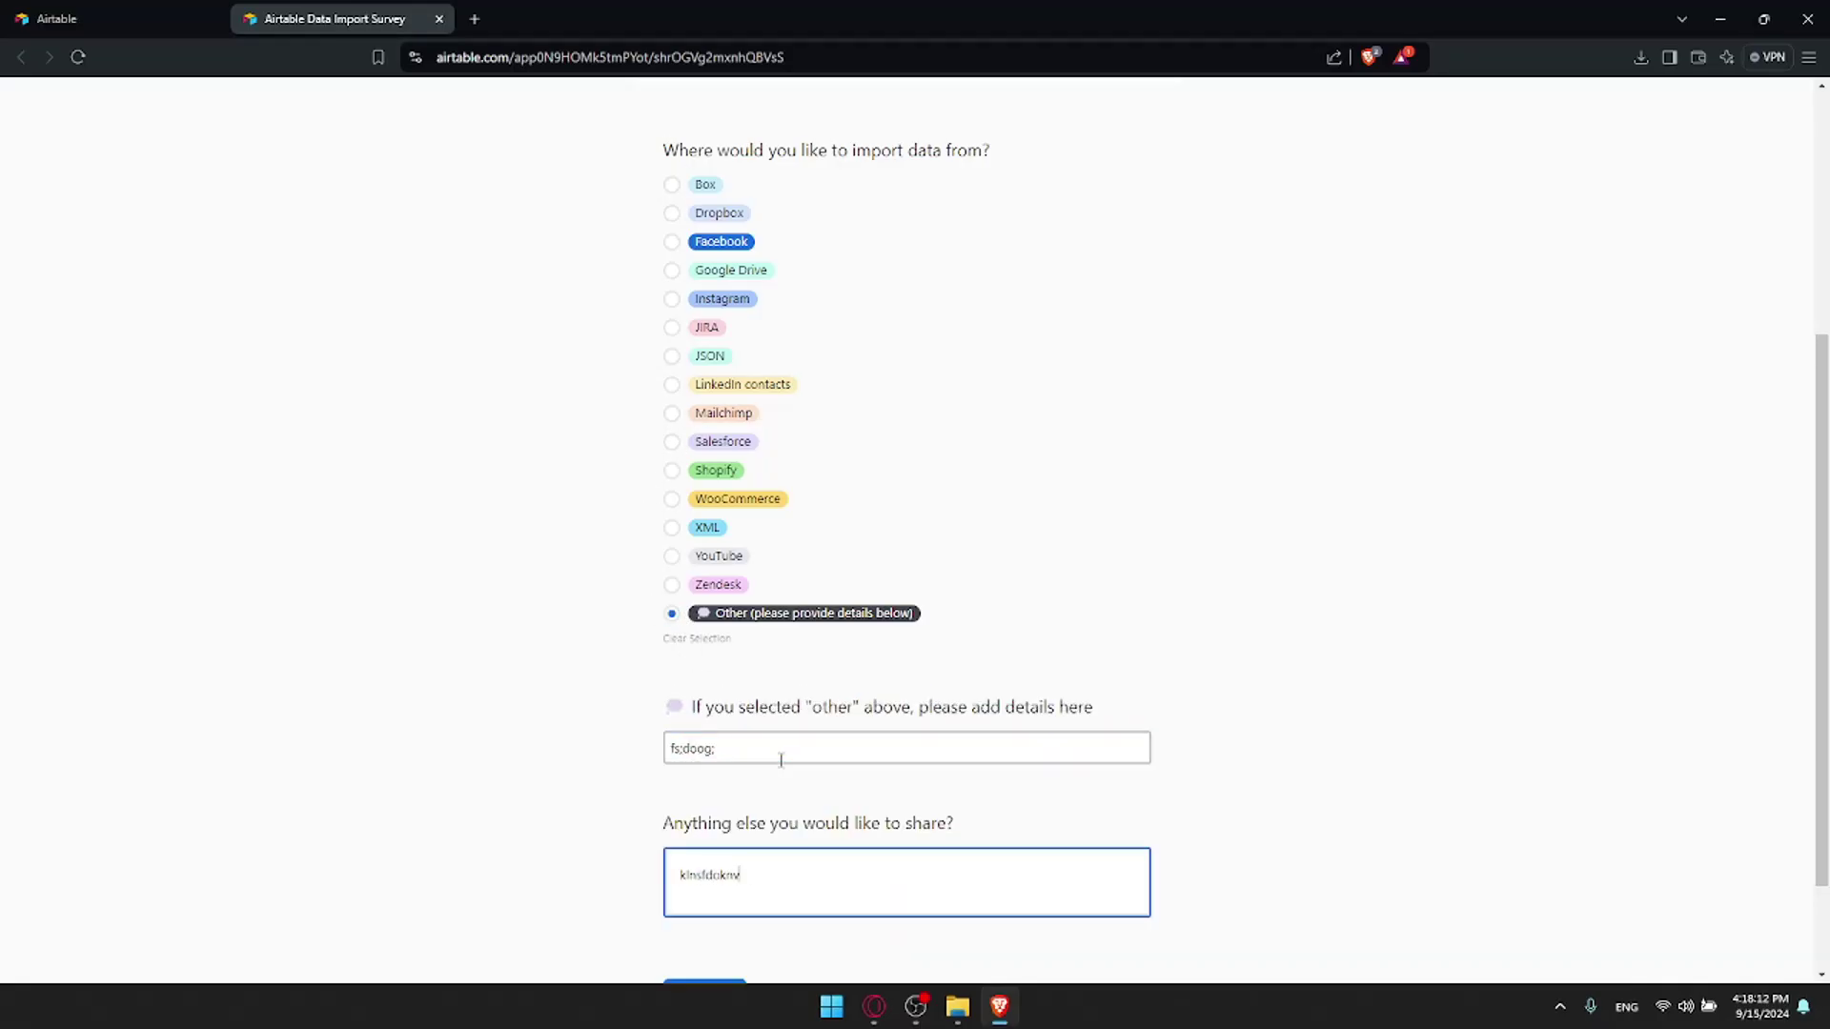
pyautogui.scroll(-1, 605, 613)
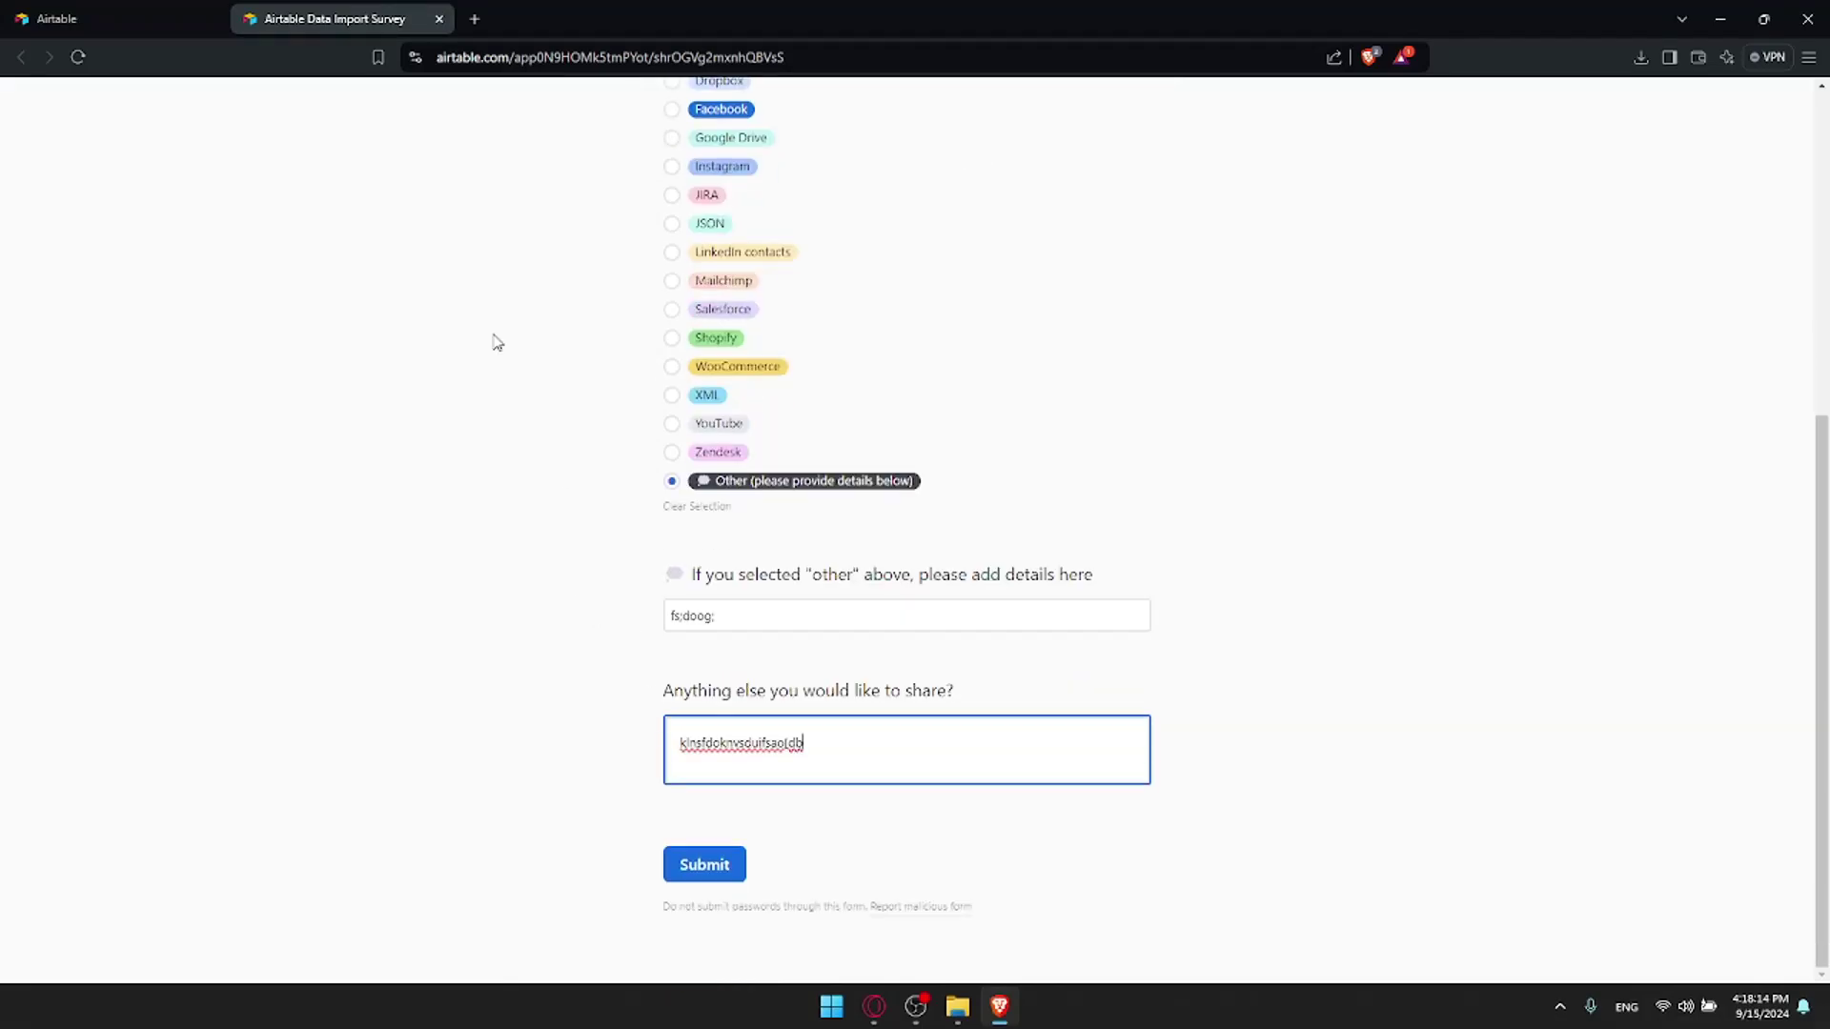
# Leave the survey unsubmitted, dismiss Import data, and show the suggested starting templates
pyautogui.click(440, 19)
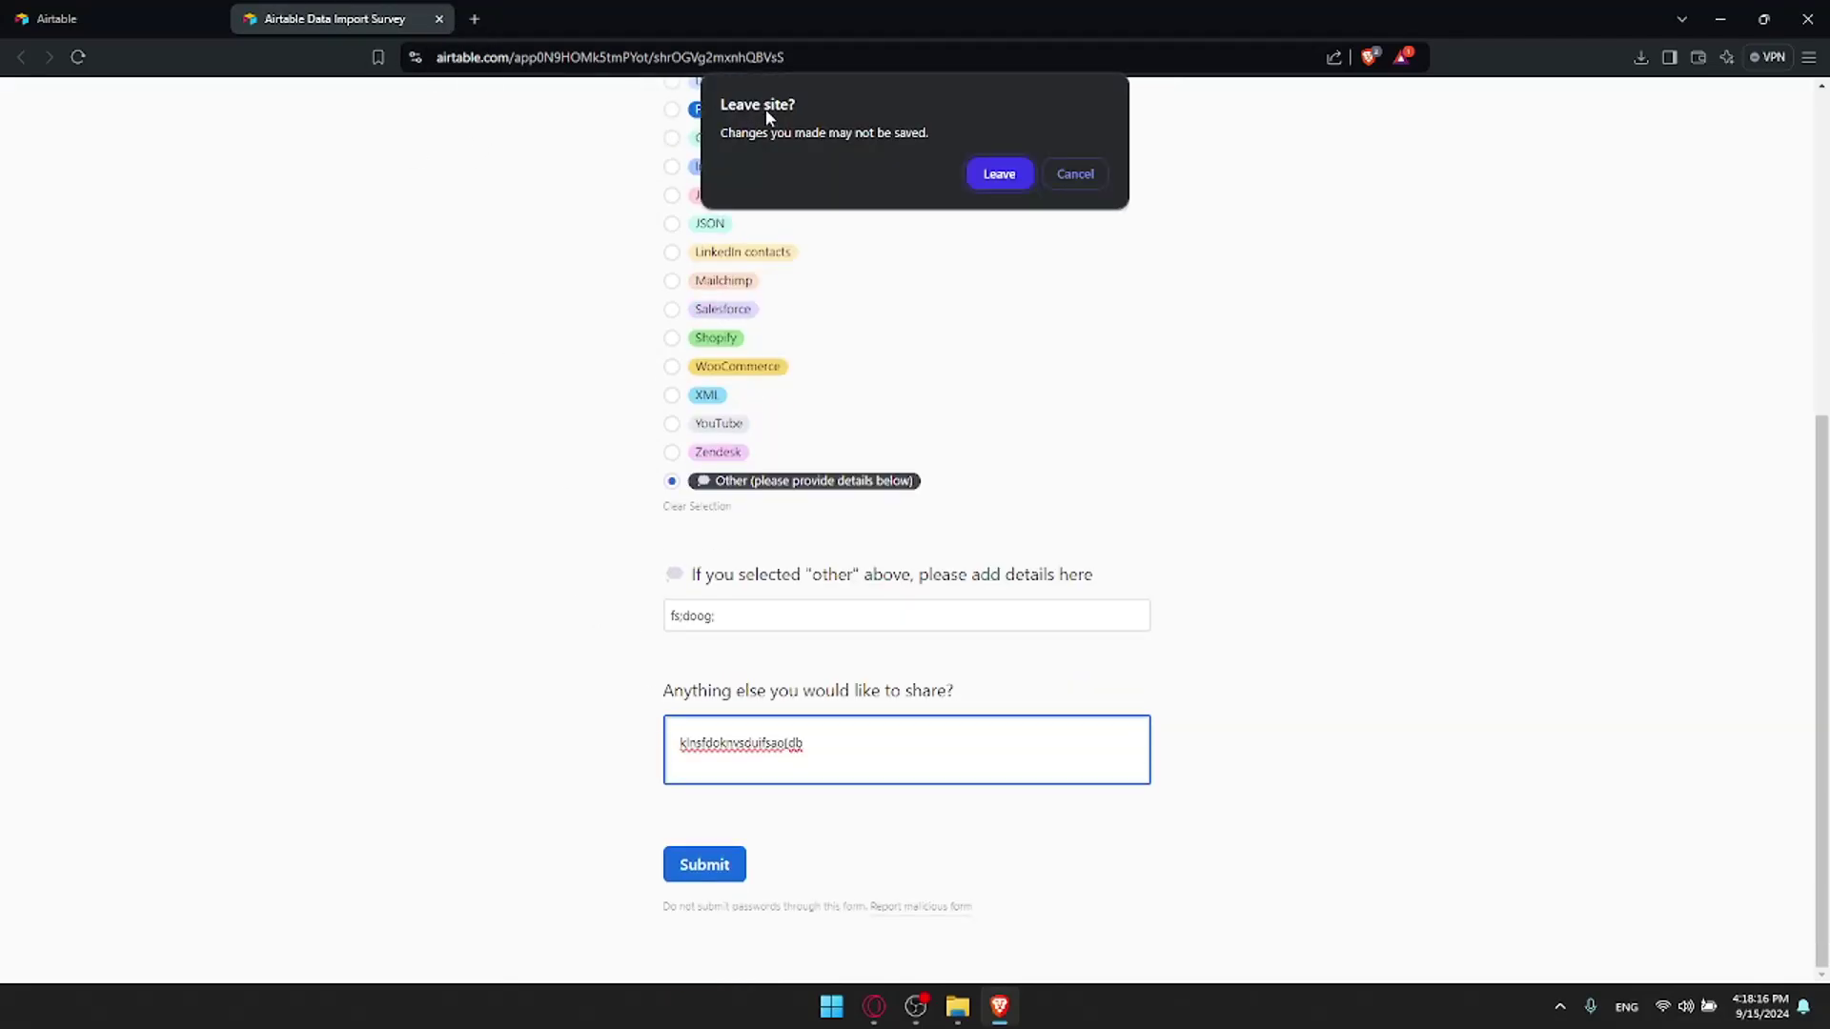
pyautogui.click(1008, 181)
pyautogui.click(839, 229)
pyautogui.click(856, 255)
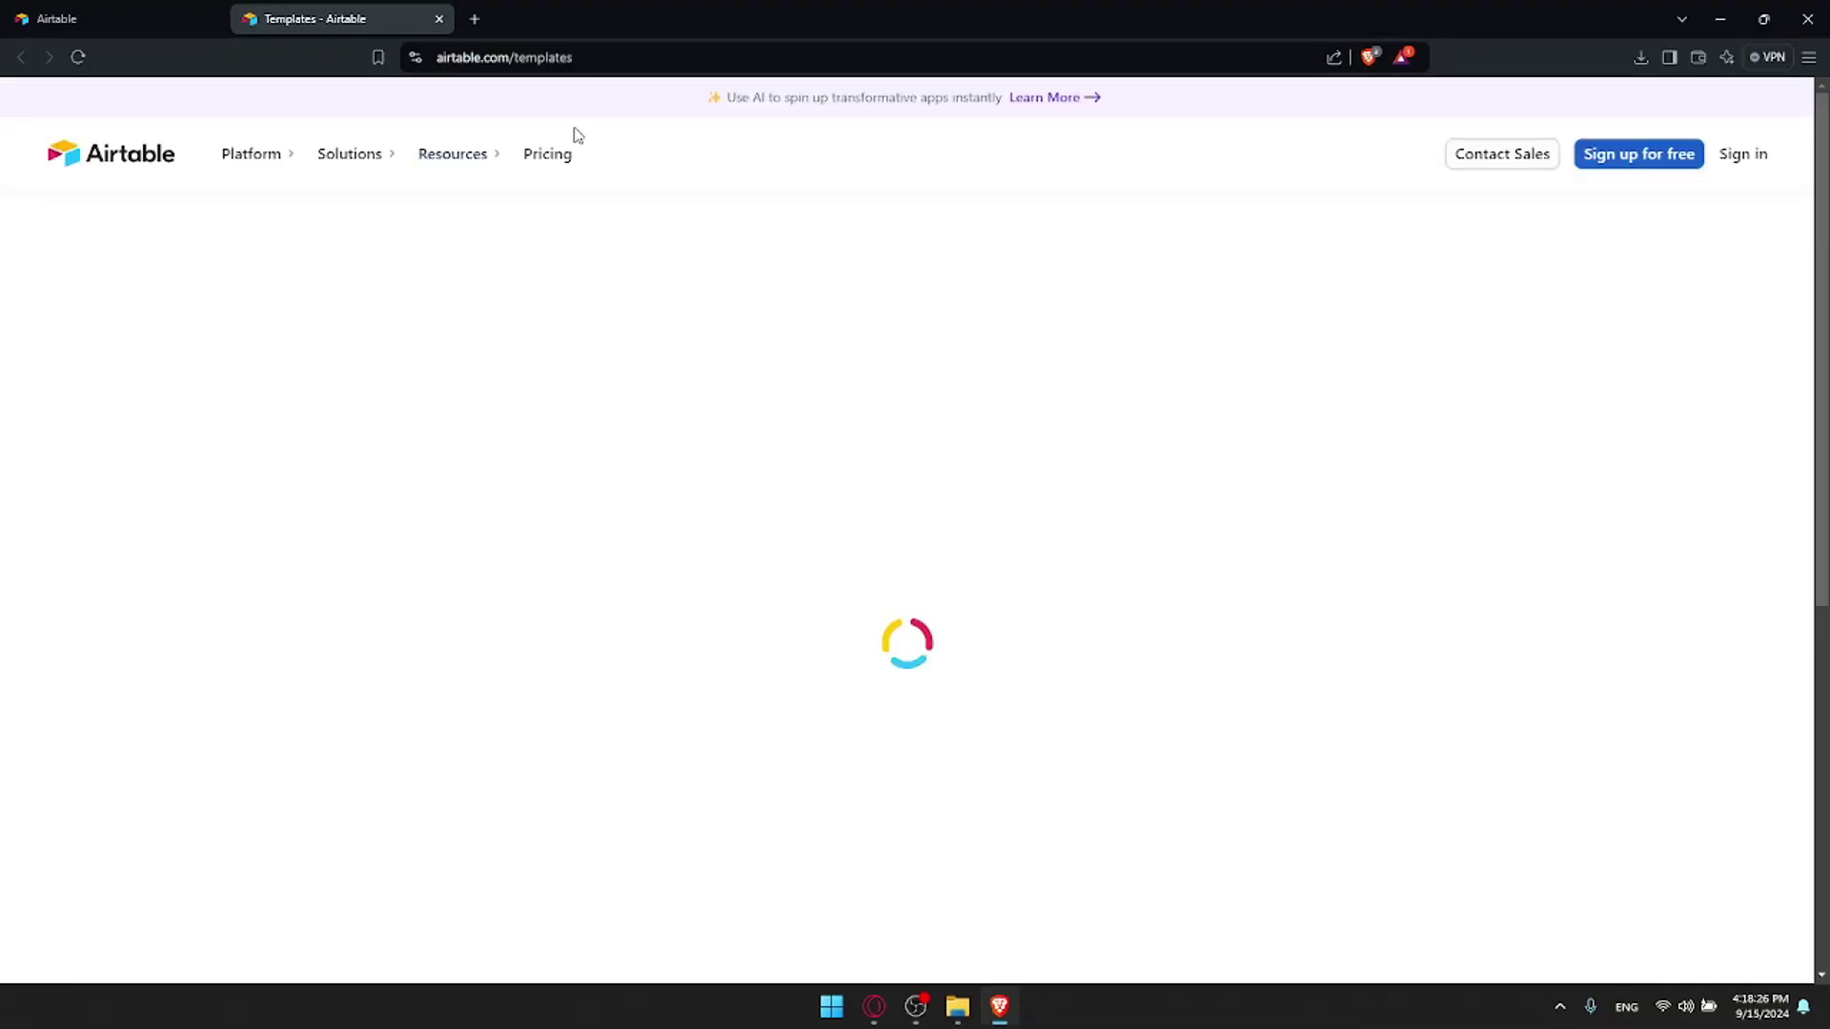
# Scroll down the templates page and load more template categories
pyautogui.scroll(-3, 1370, 486)
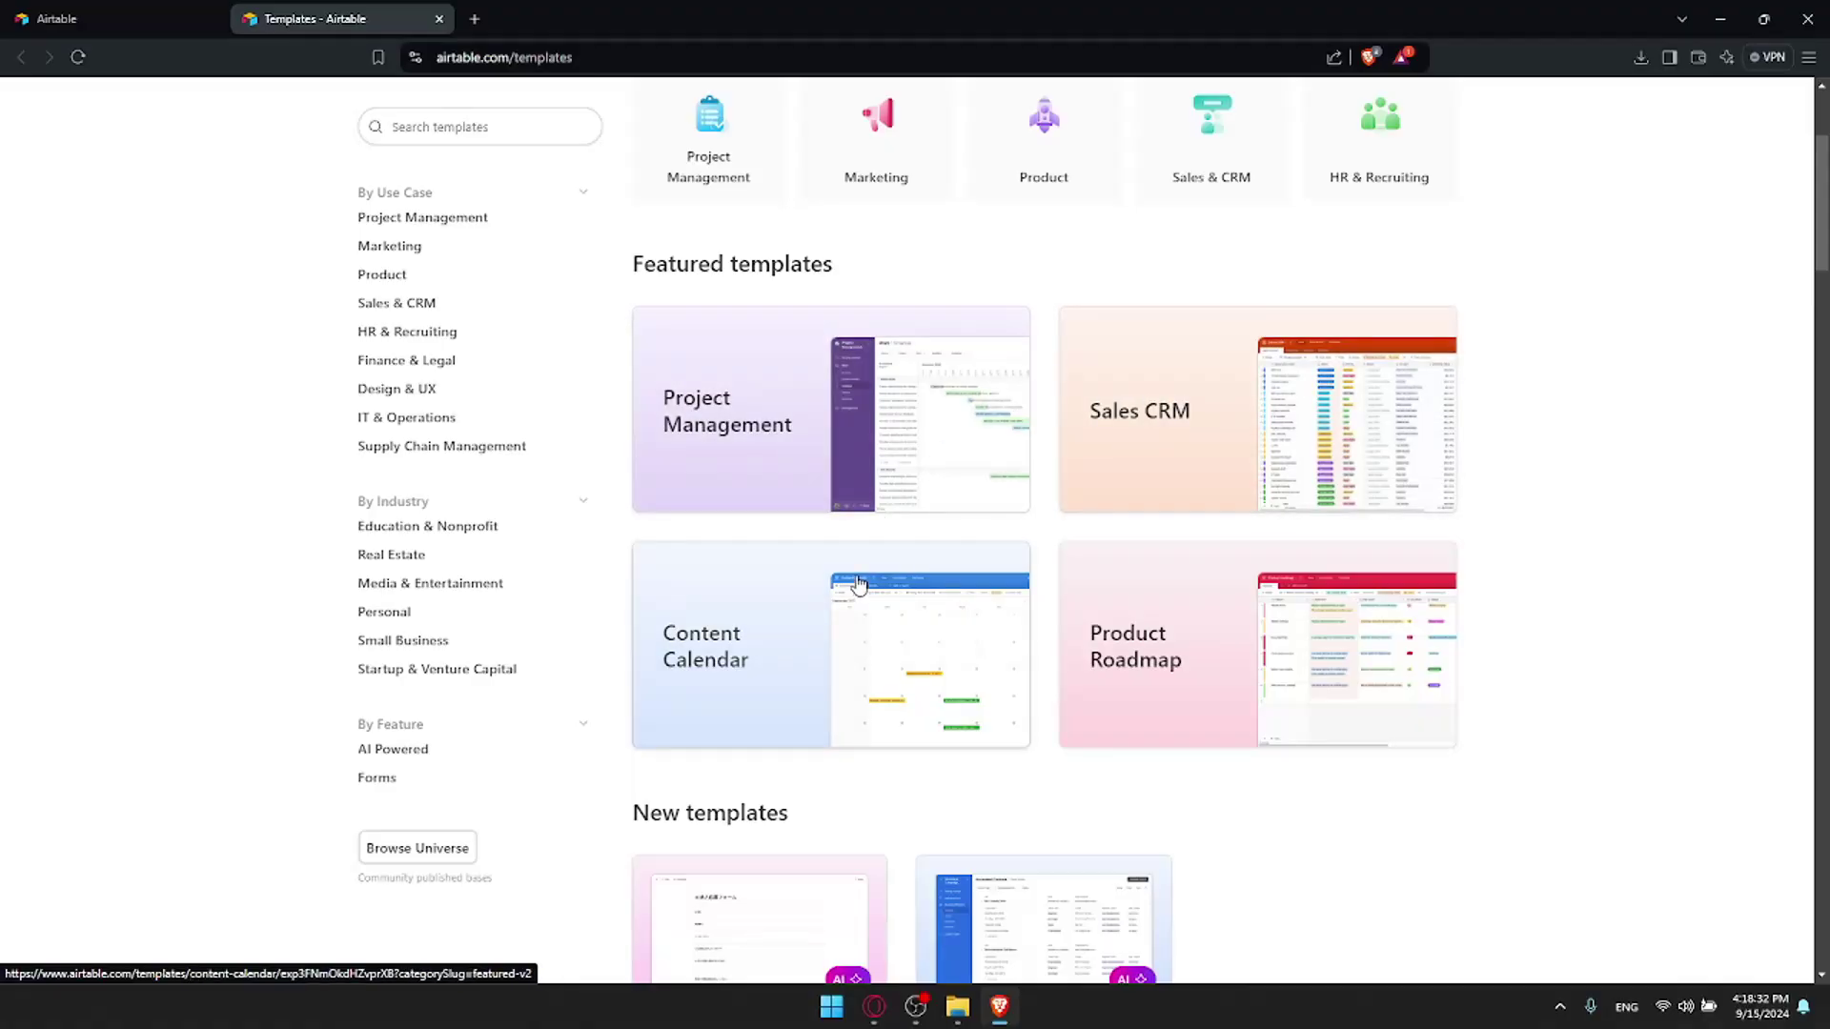
pyautogui.scroll(-7, 1144, 604)
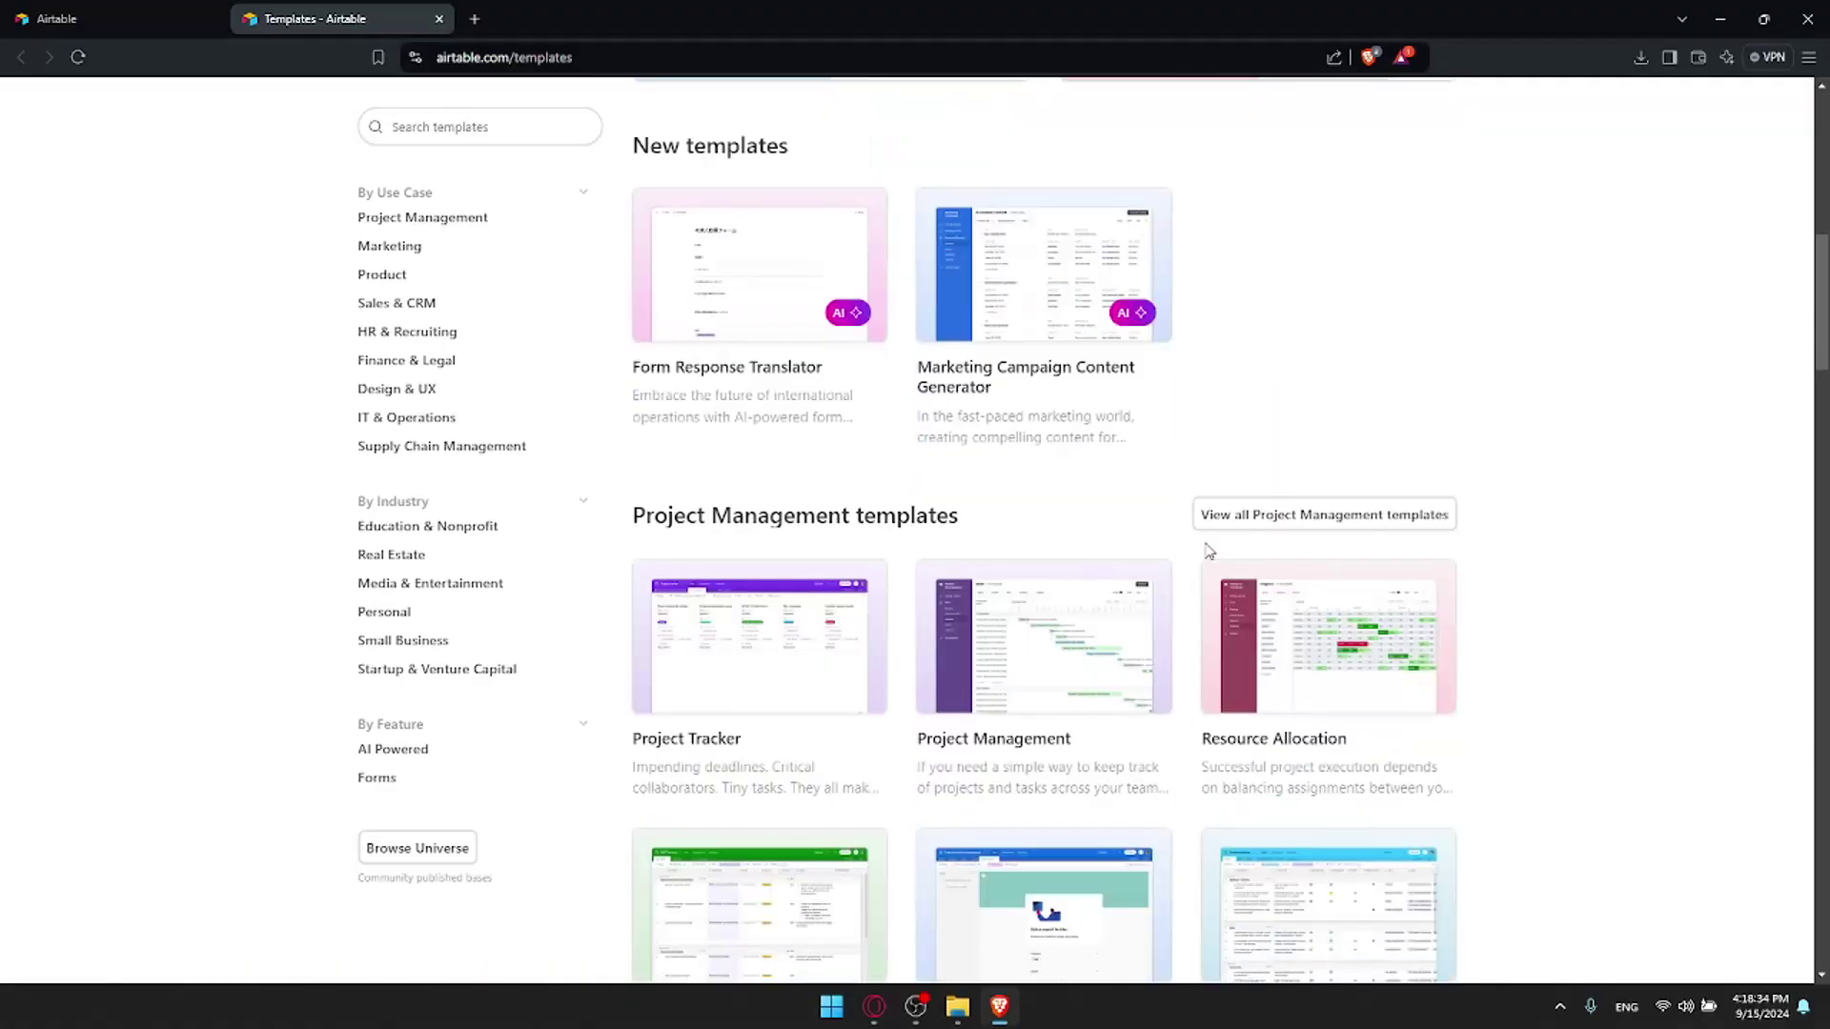
pyautogui.scroll(-9, 1318, 544)
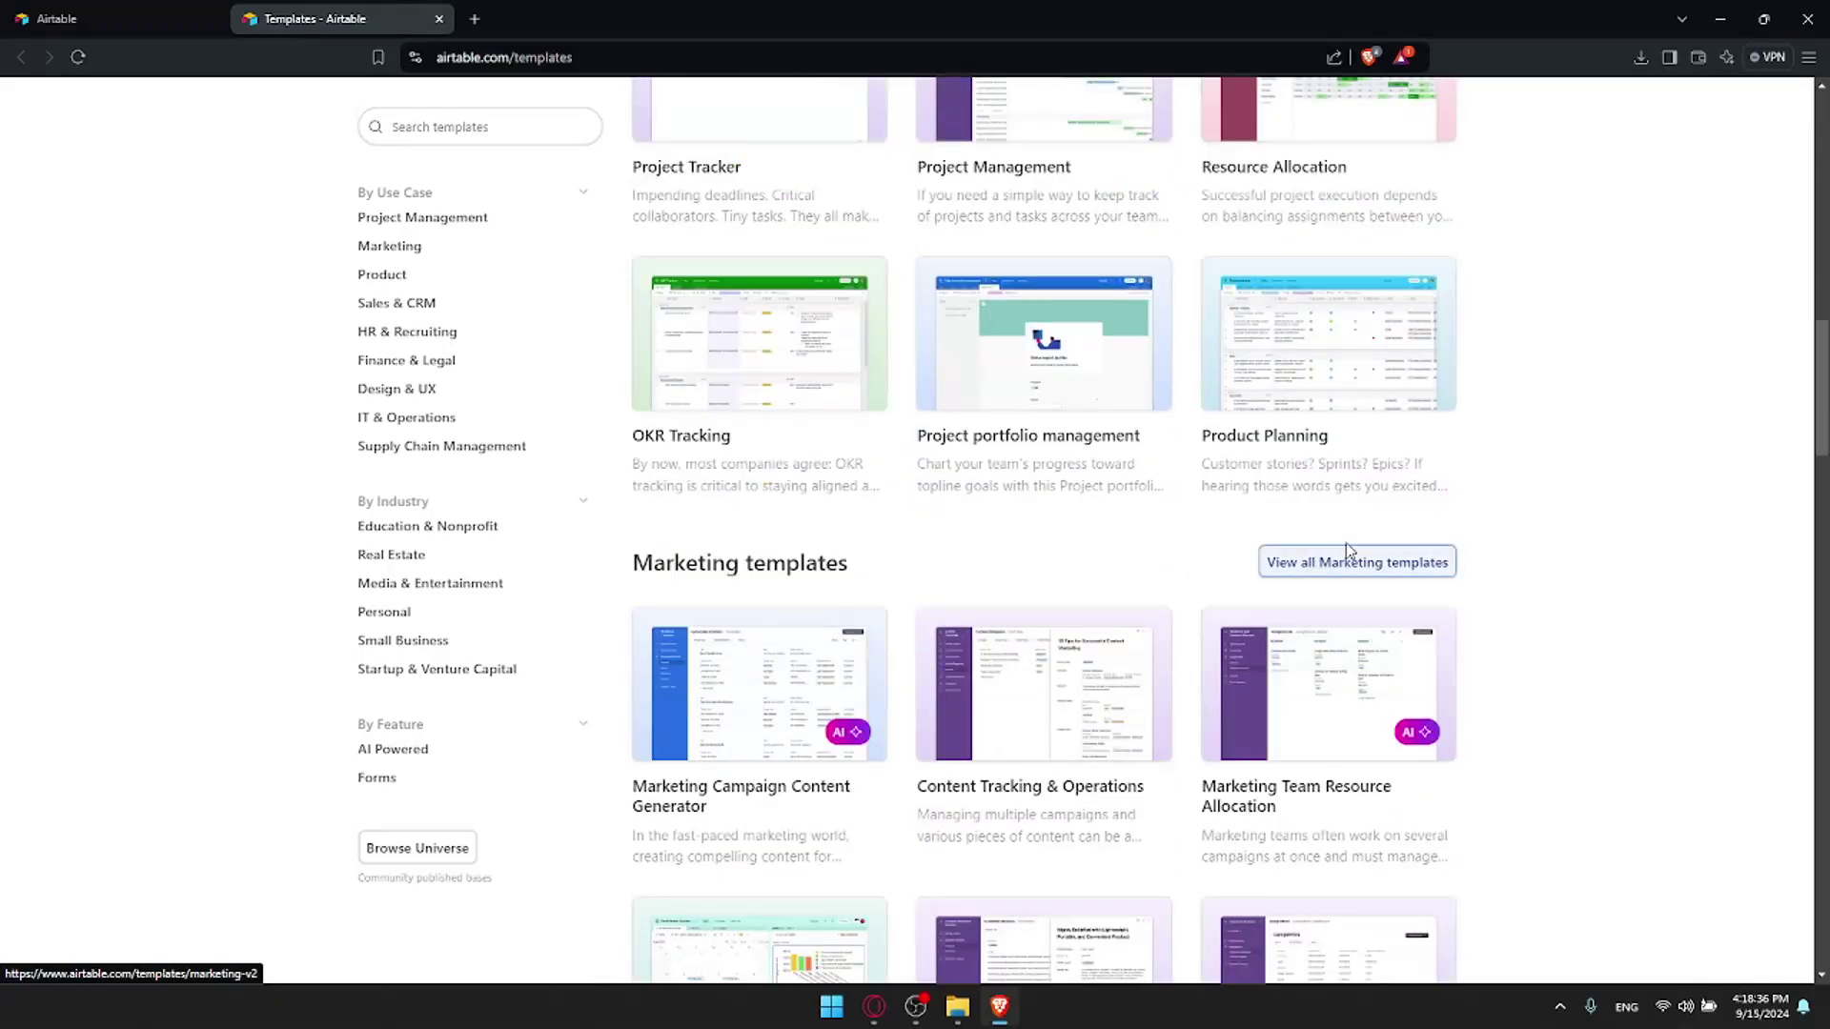
pyautogui.scroll(-11, 1349, 548)
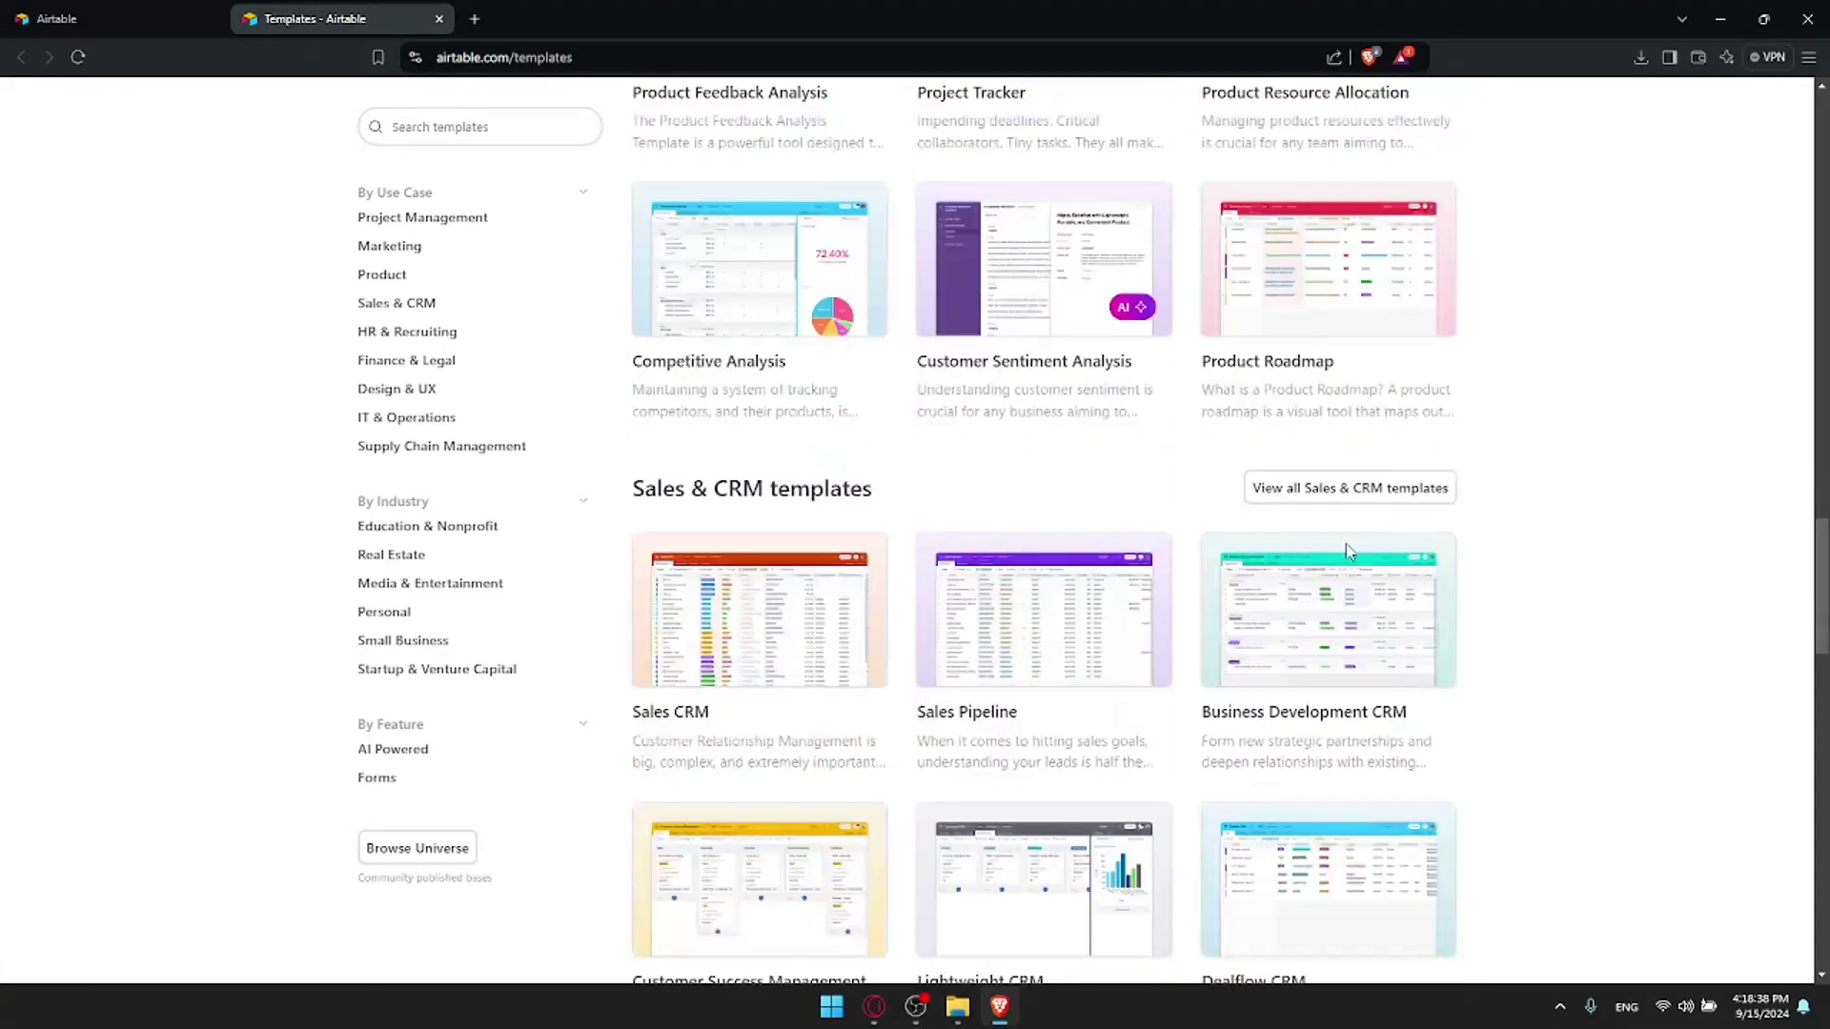
pyautogui.scroll(-12, 1348, 536)
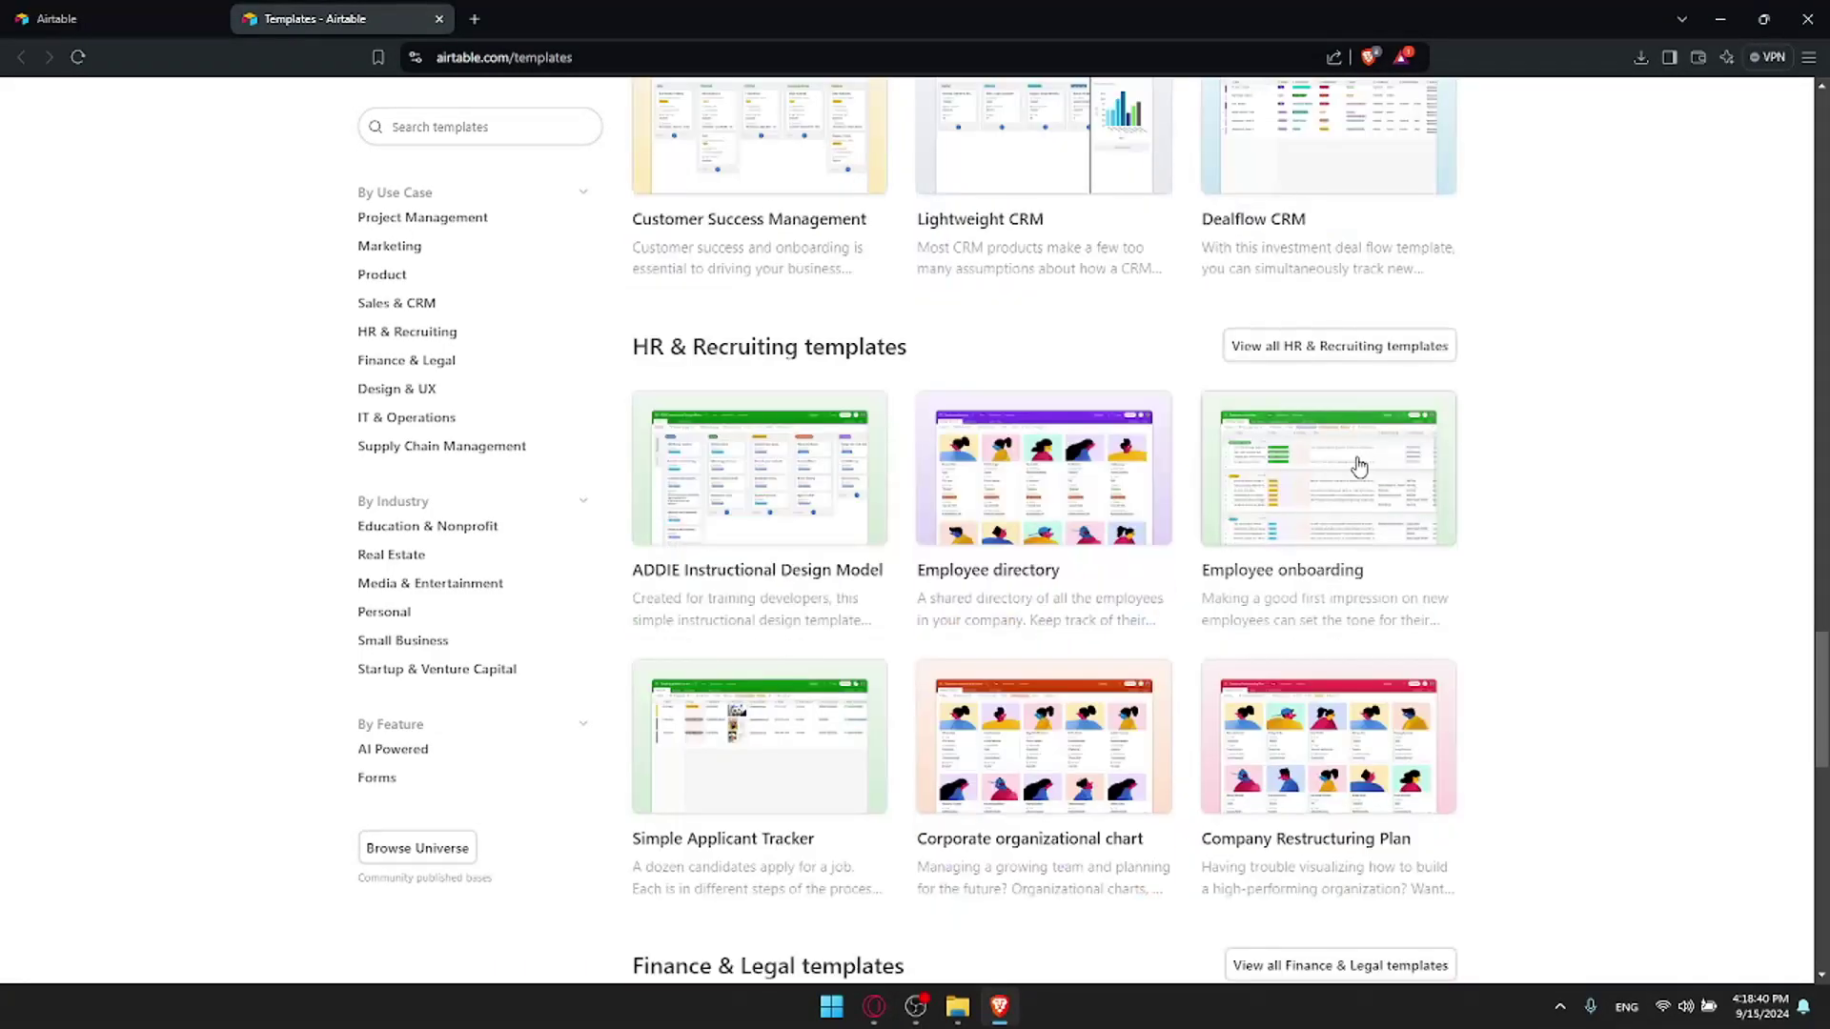
pyautogui.scroll(-8, 1349, 605)
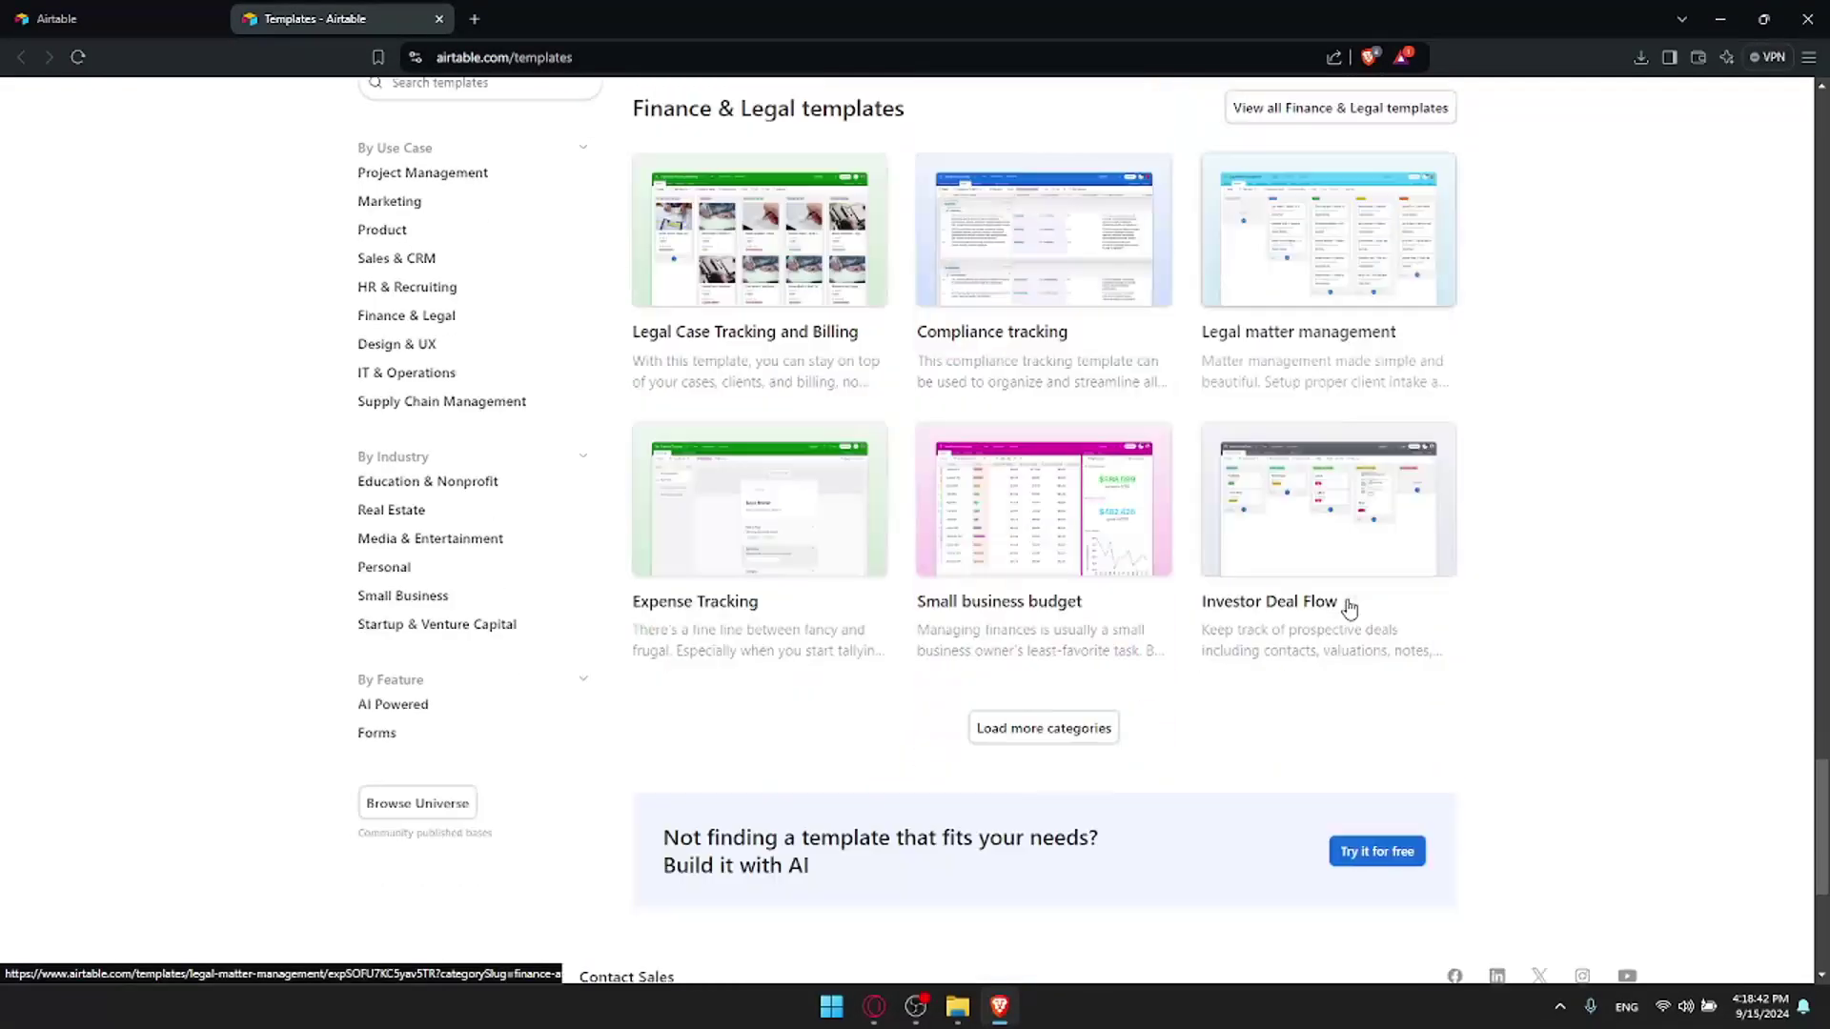
pyautogui.click(1078, 441)
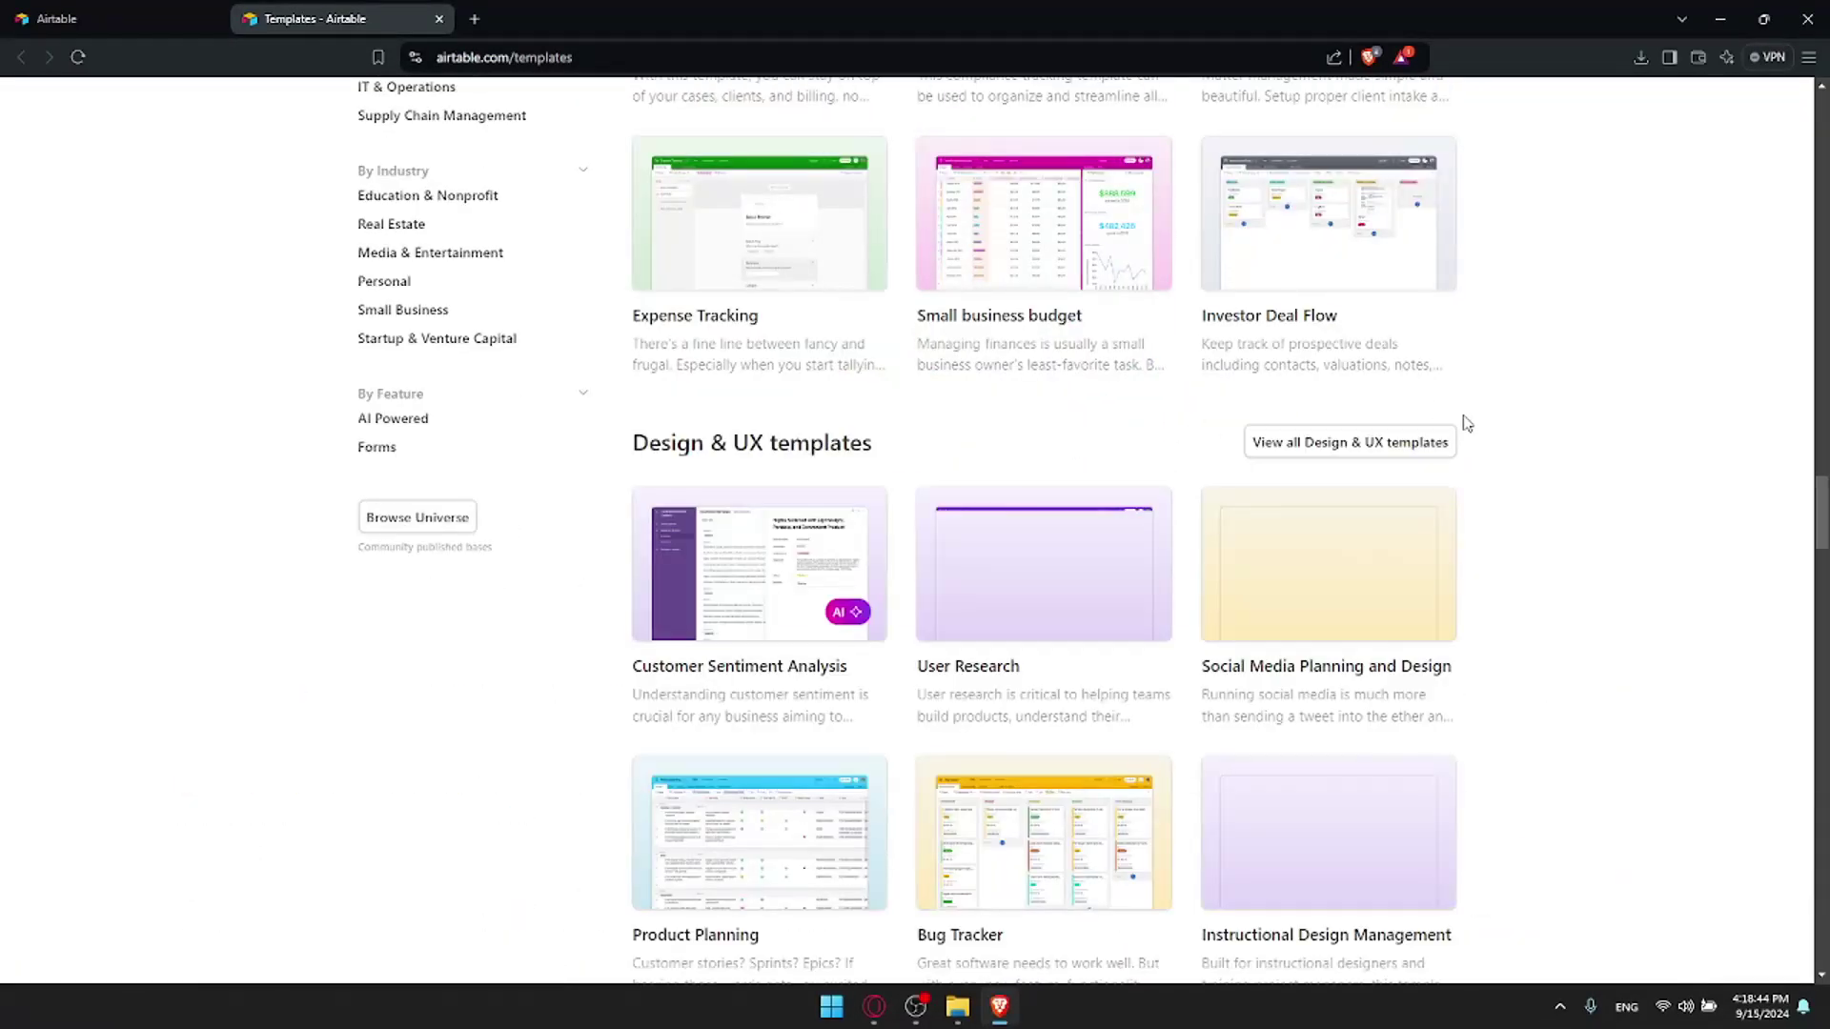
# Browse the newly loaded category sections down to the page footer
pyautogui.scroll(-1, 1299, 378)
pyautogui.scroll(-6, 1298, 378)
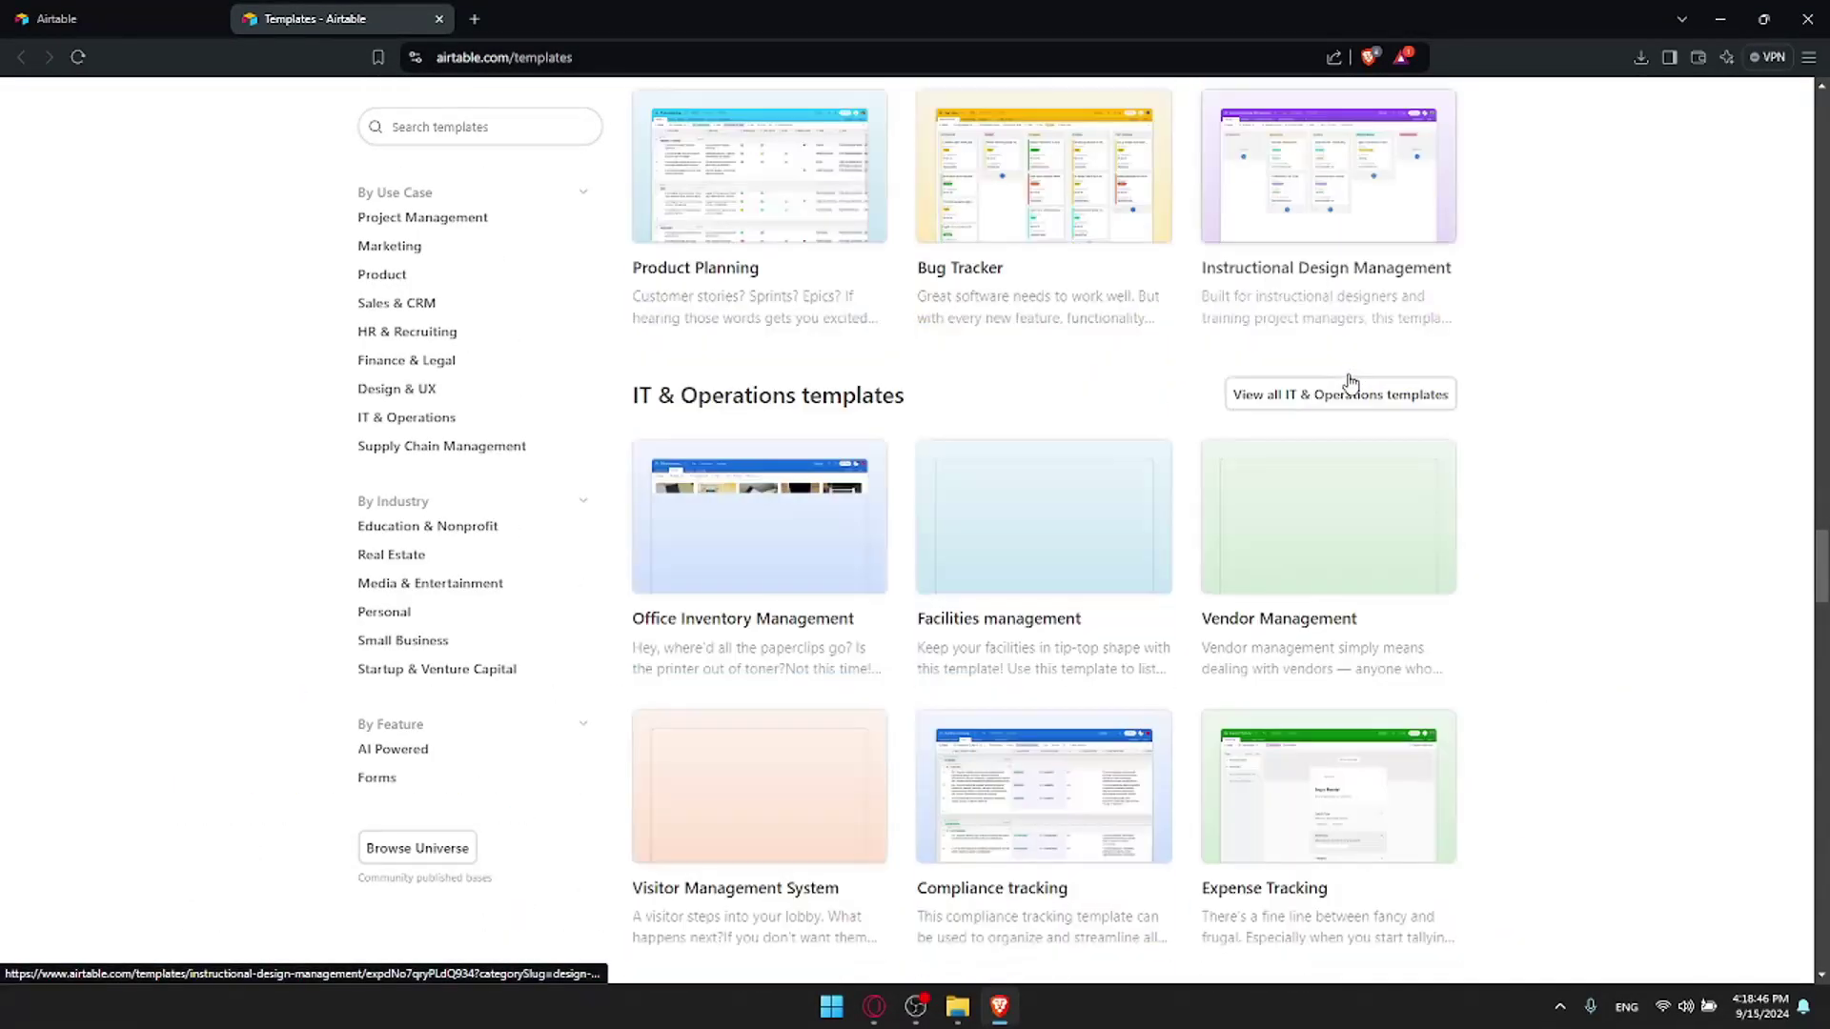
pyautogui.scroll(-3, 1376, 381)
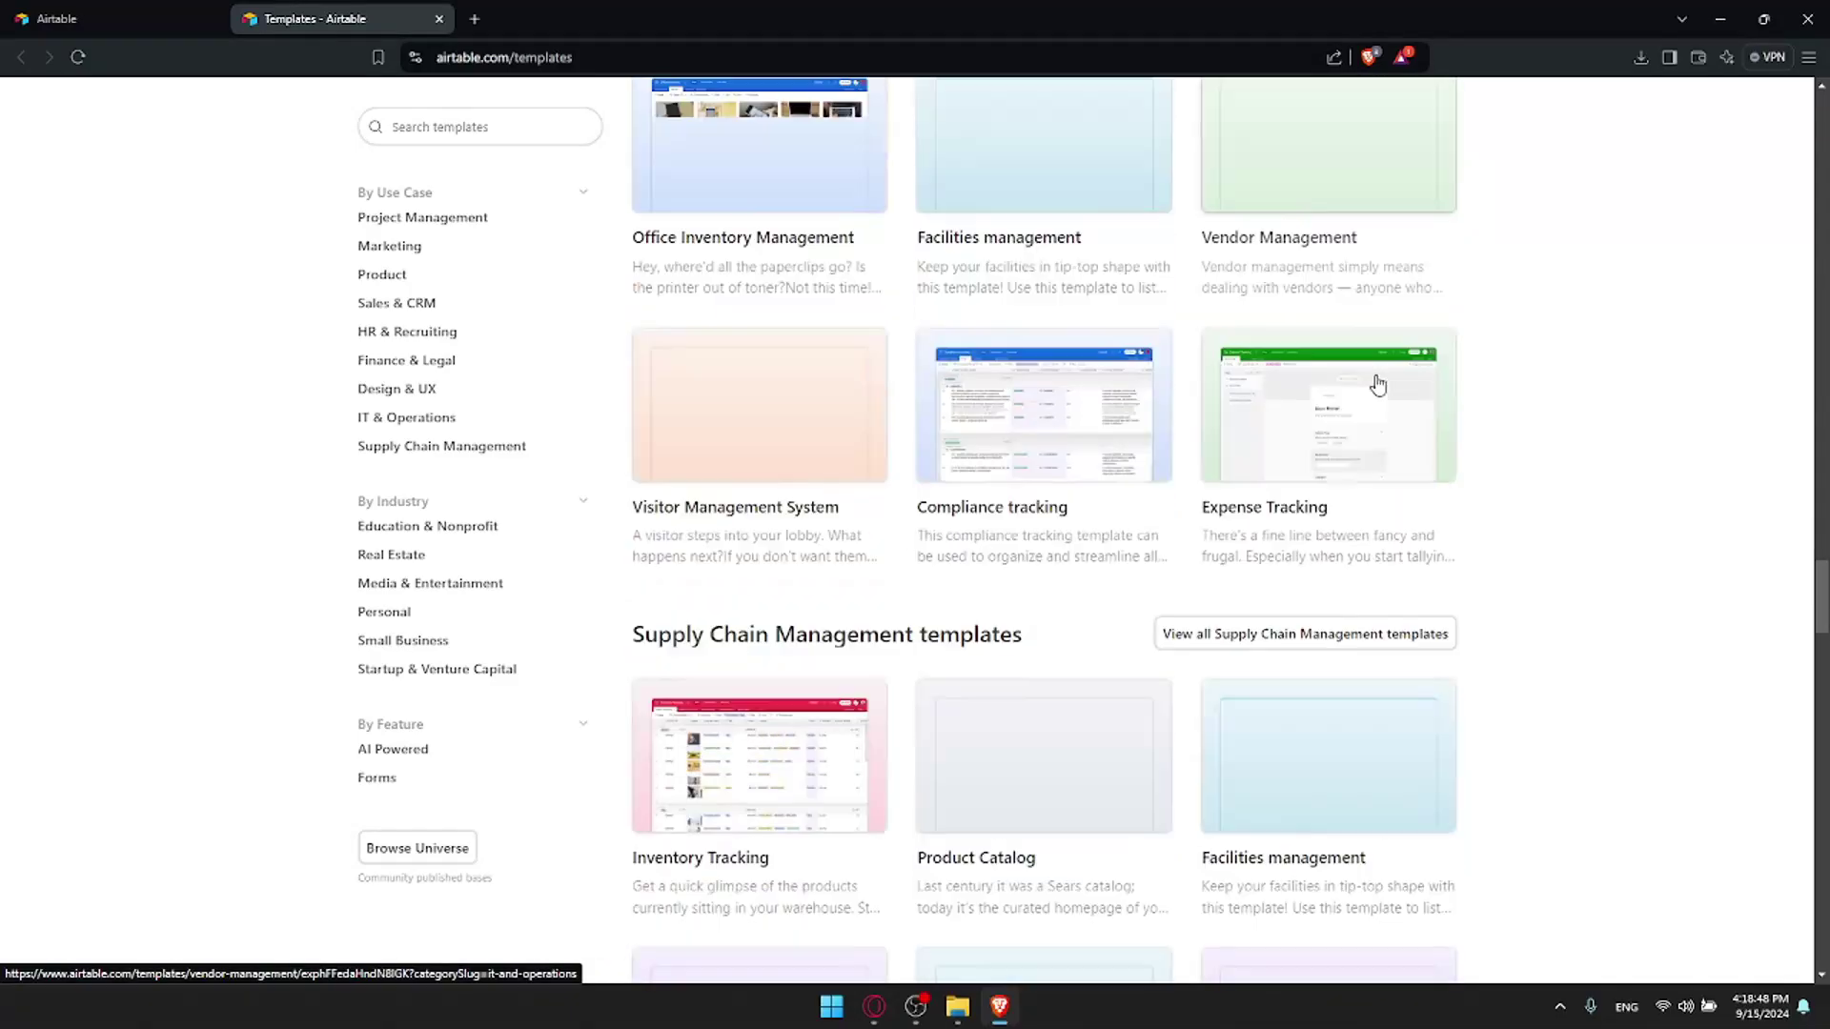
pyautogui.scroll(-20, 1378, 383)
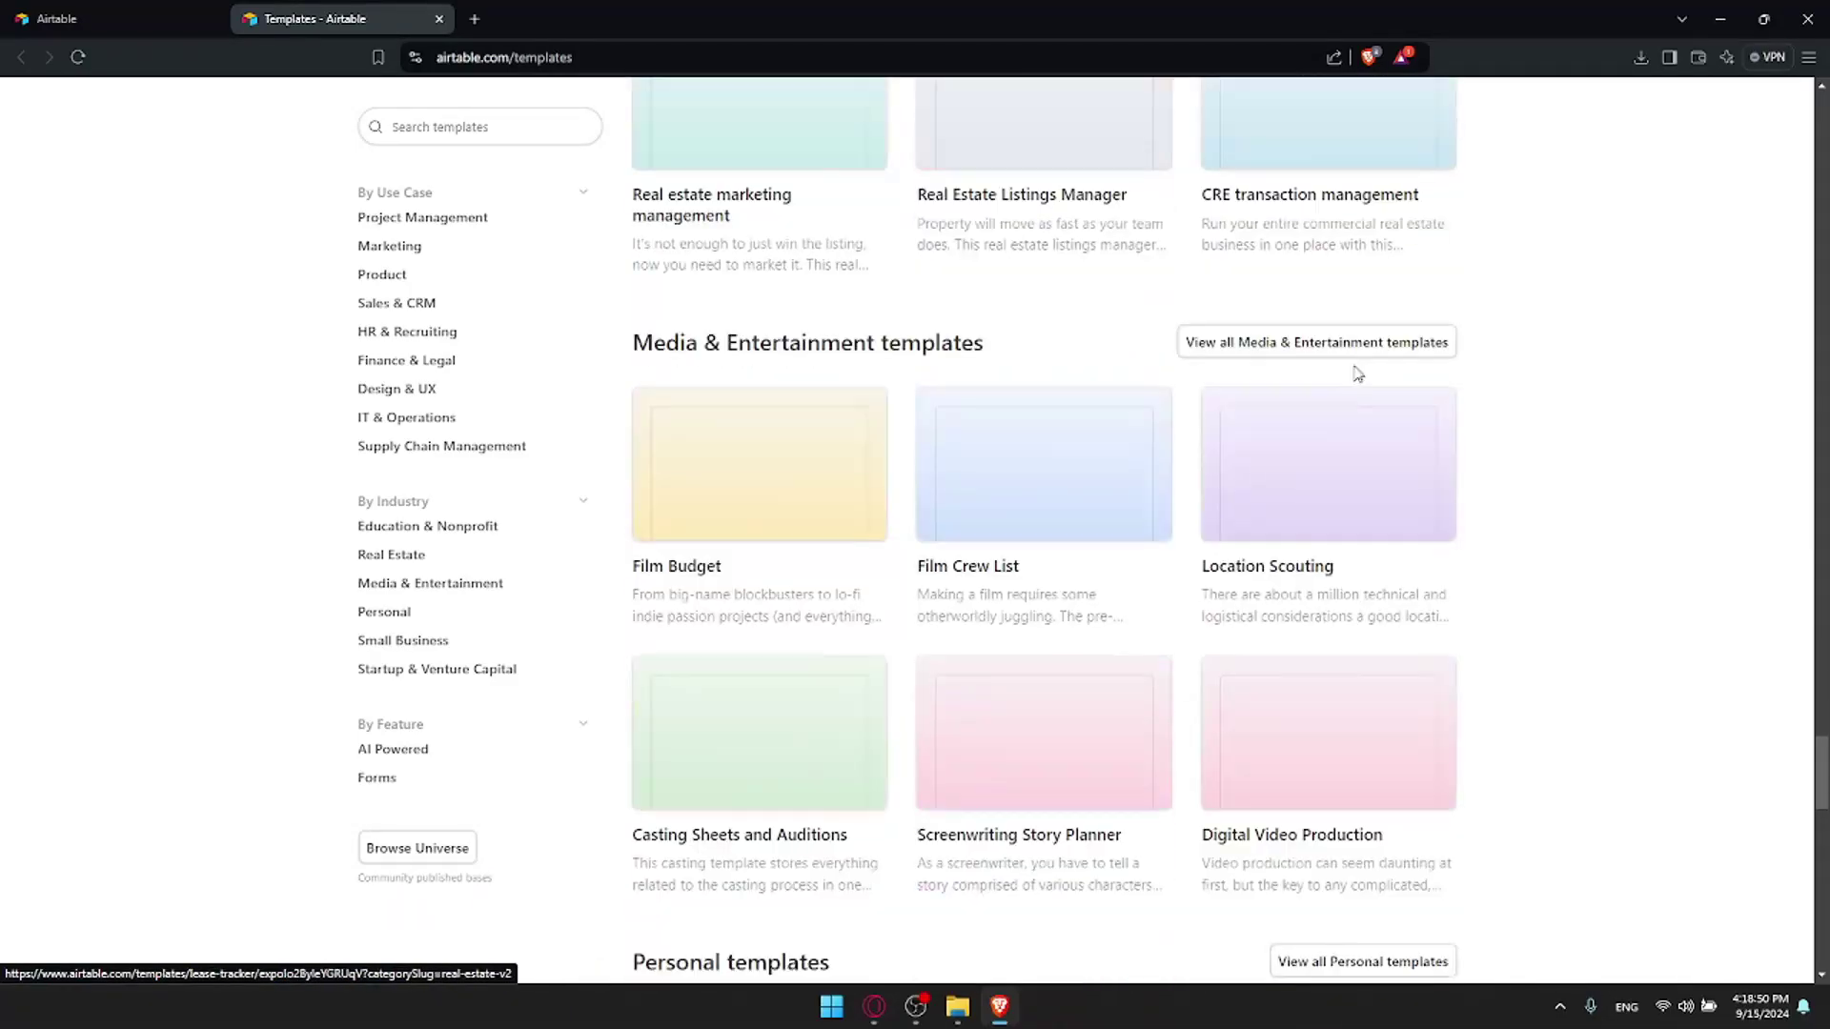
pyautogui.scroll(-5, 1357, 371)
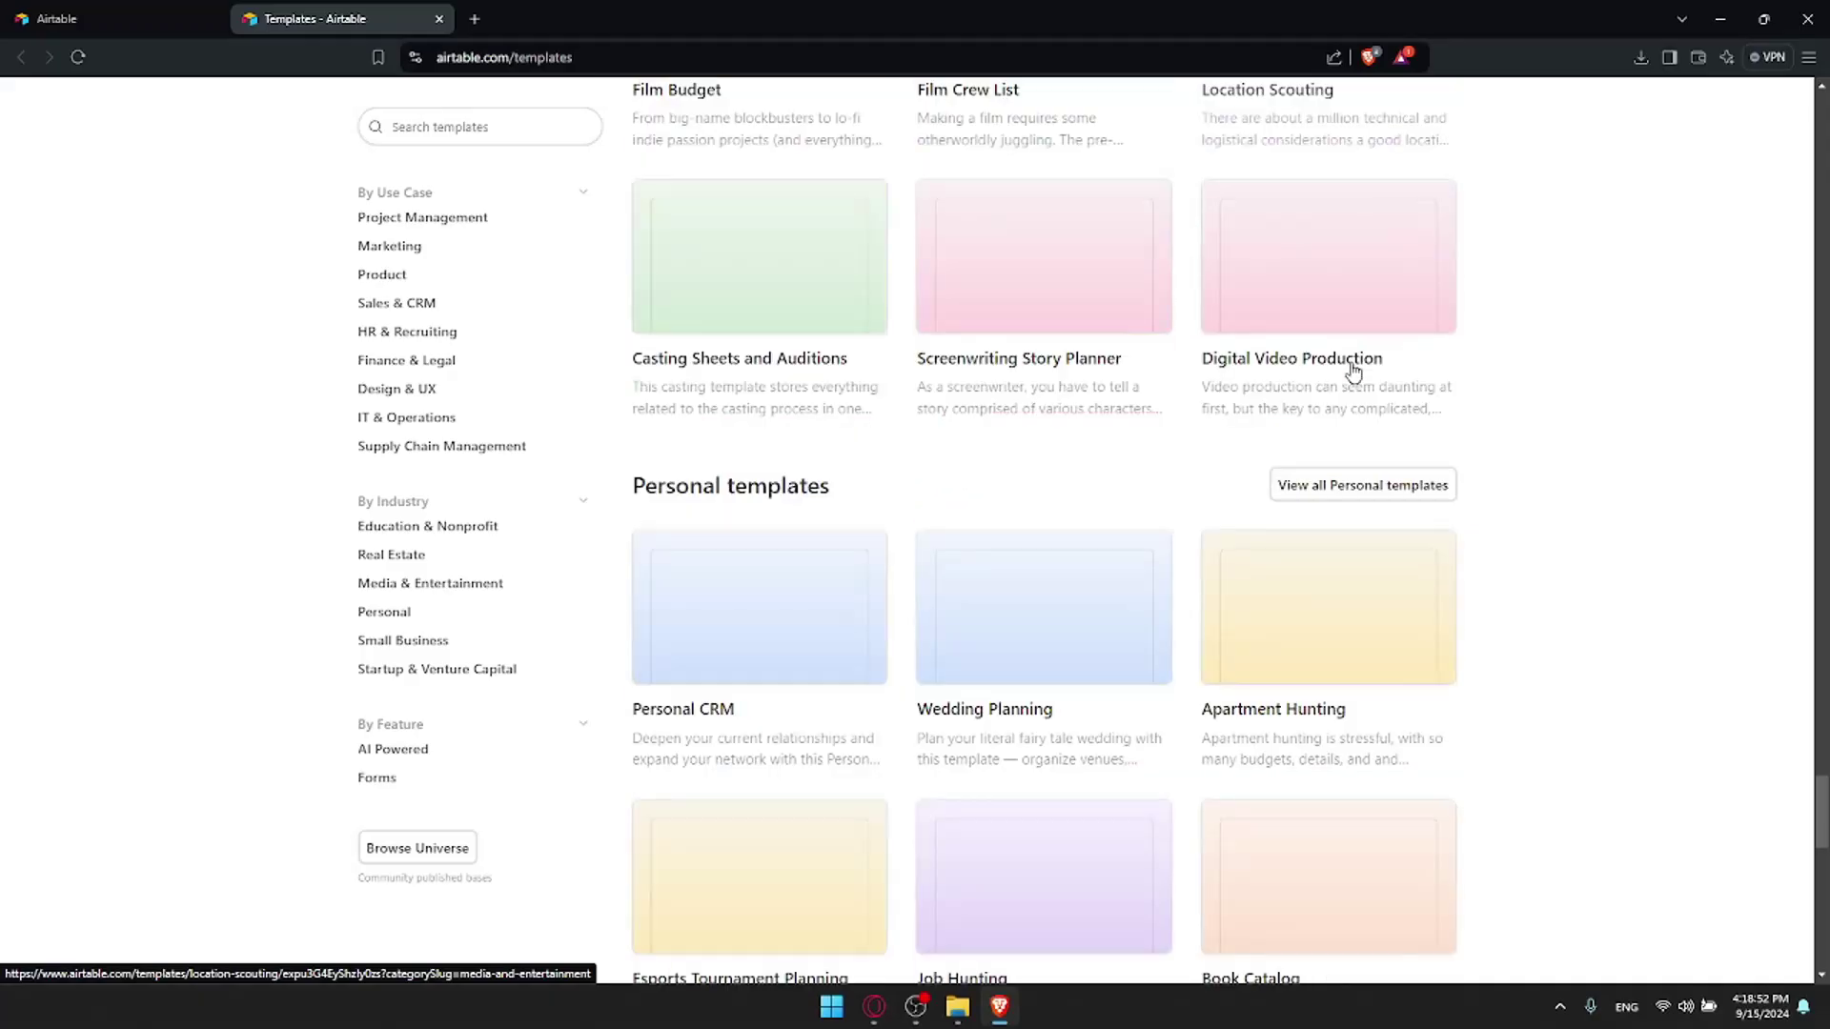
pyautogui.scroll(-8, 1353, 369)
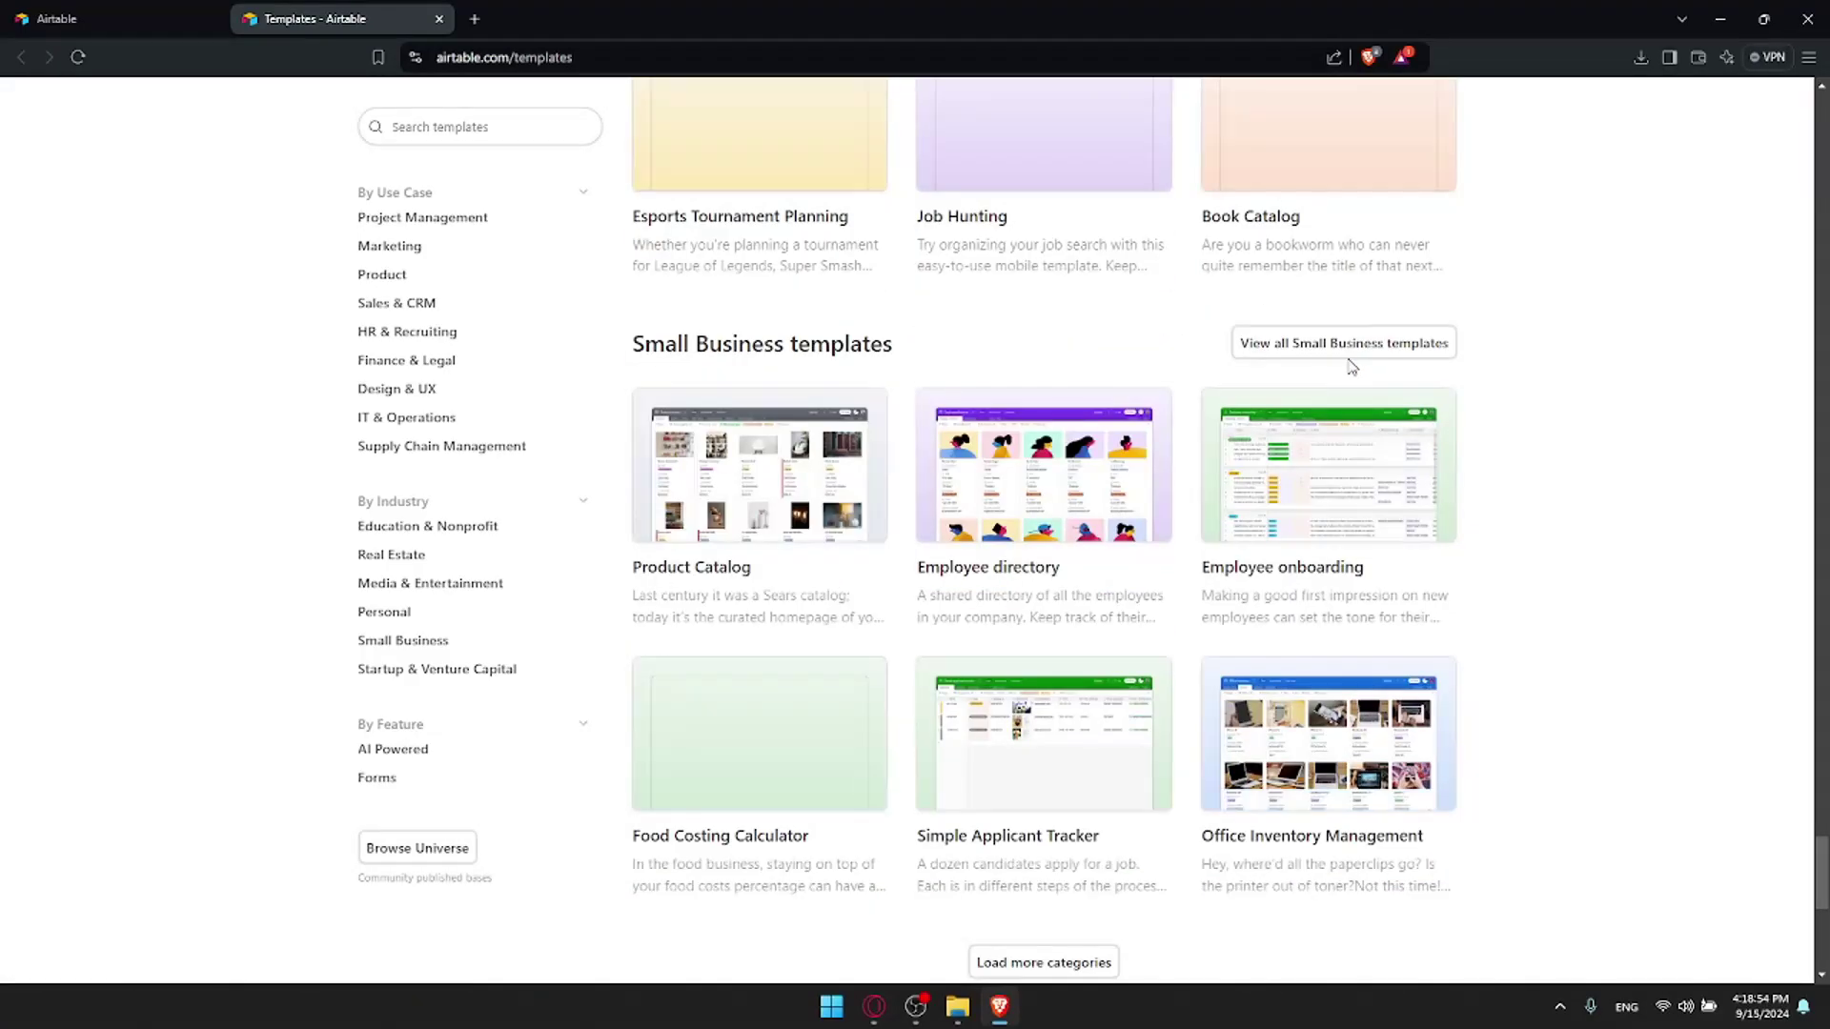
pyautogui.scroll(-5, 1332, 351)
pyautogui.scroll(17, 1332, 349)
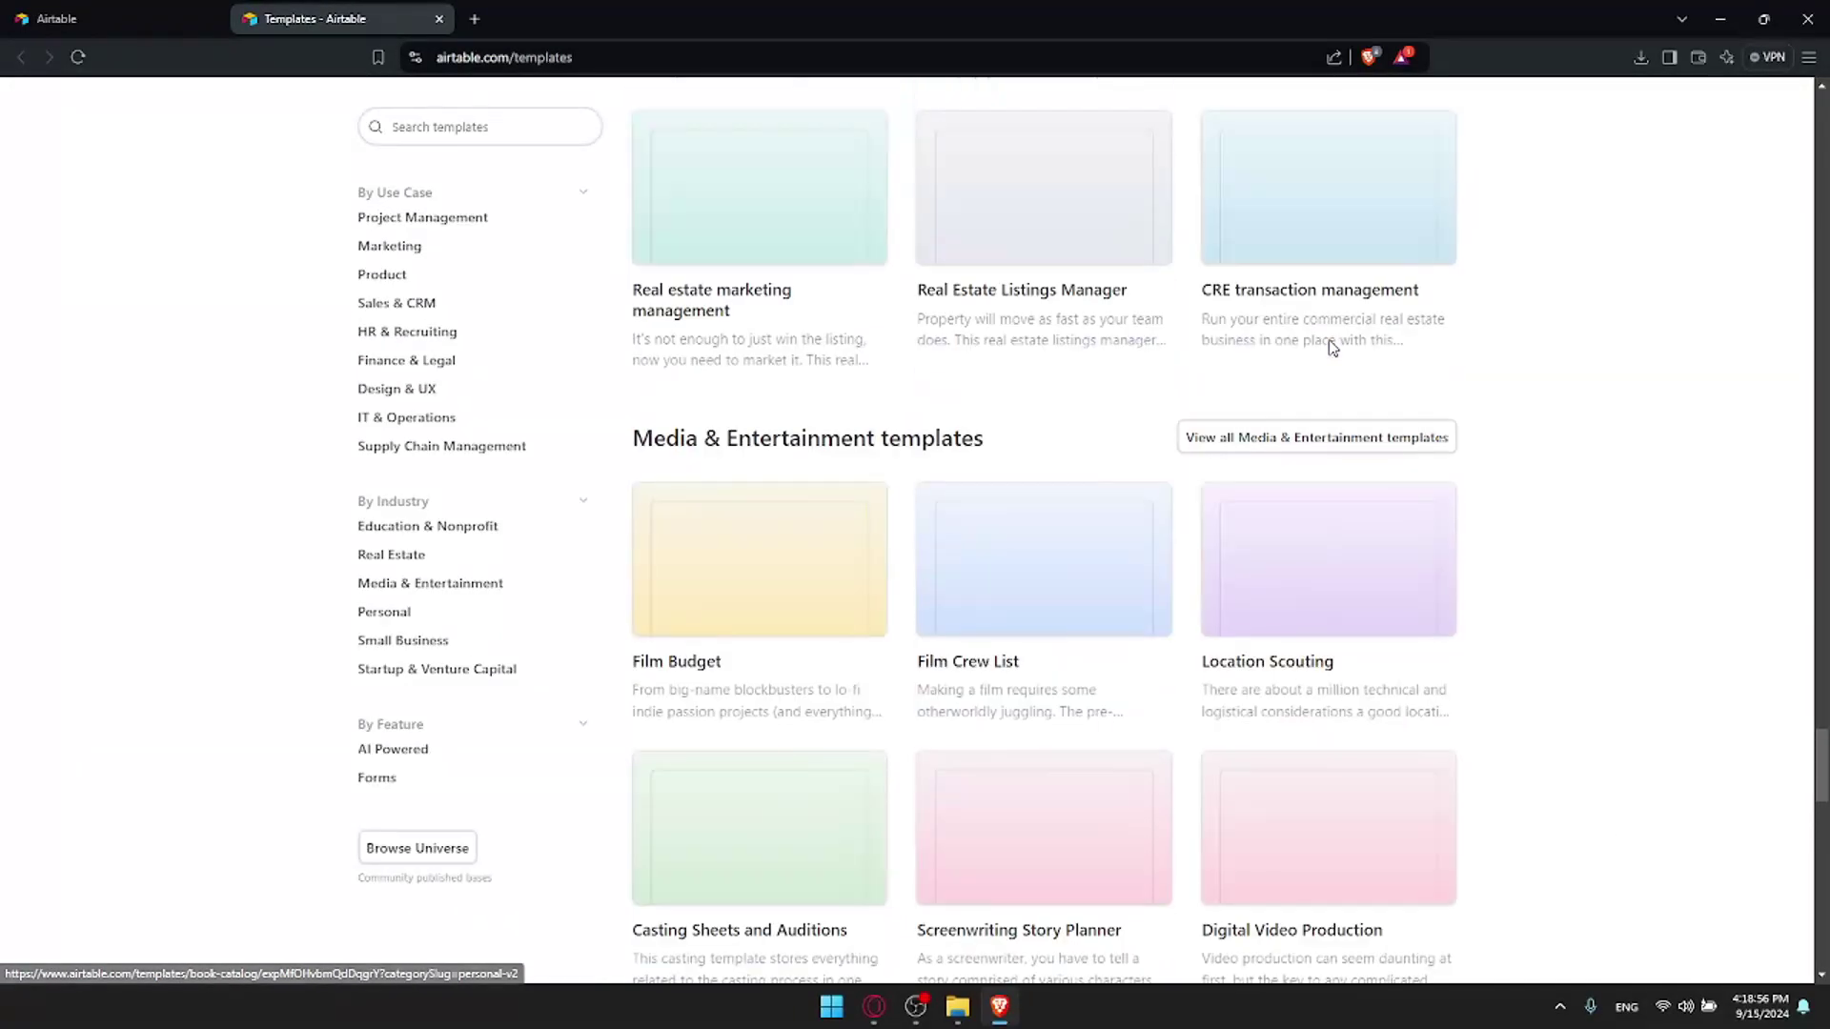
pyautogui.scroll(20, 1332, 349)
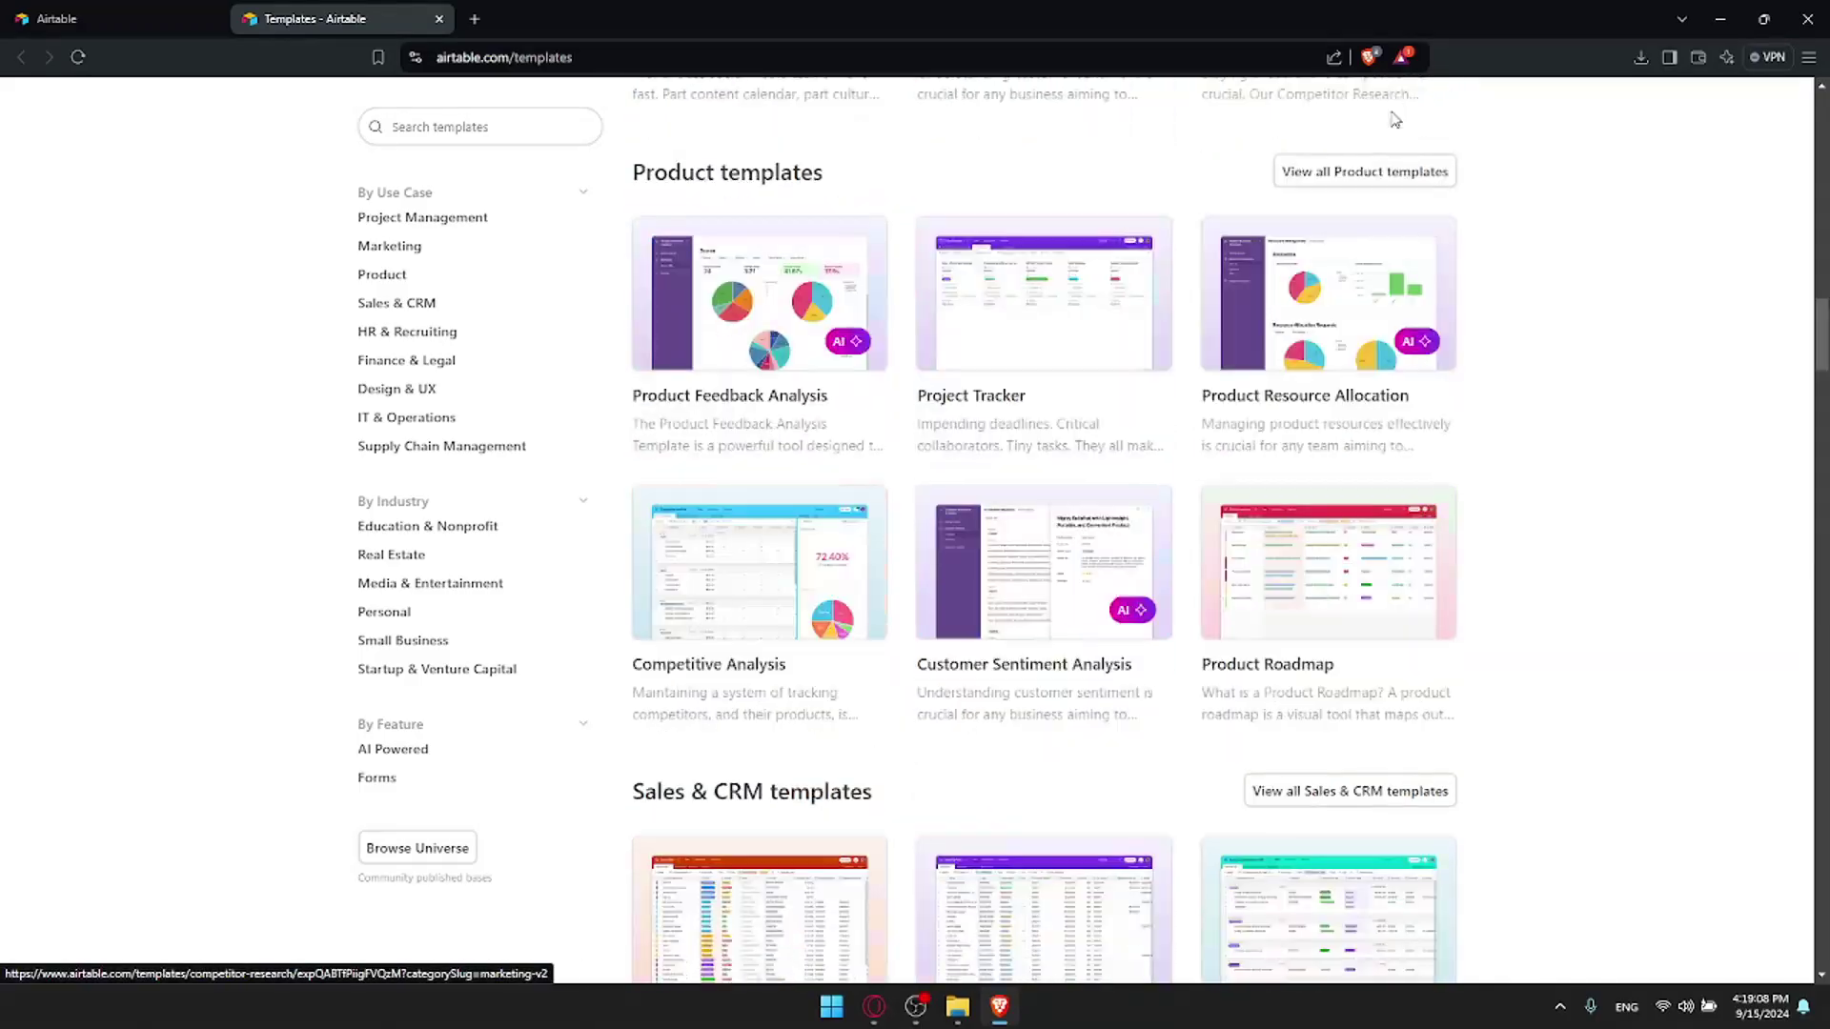
pyautogui.scroll(-20, 1463, 317)
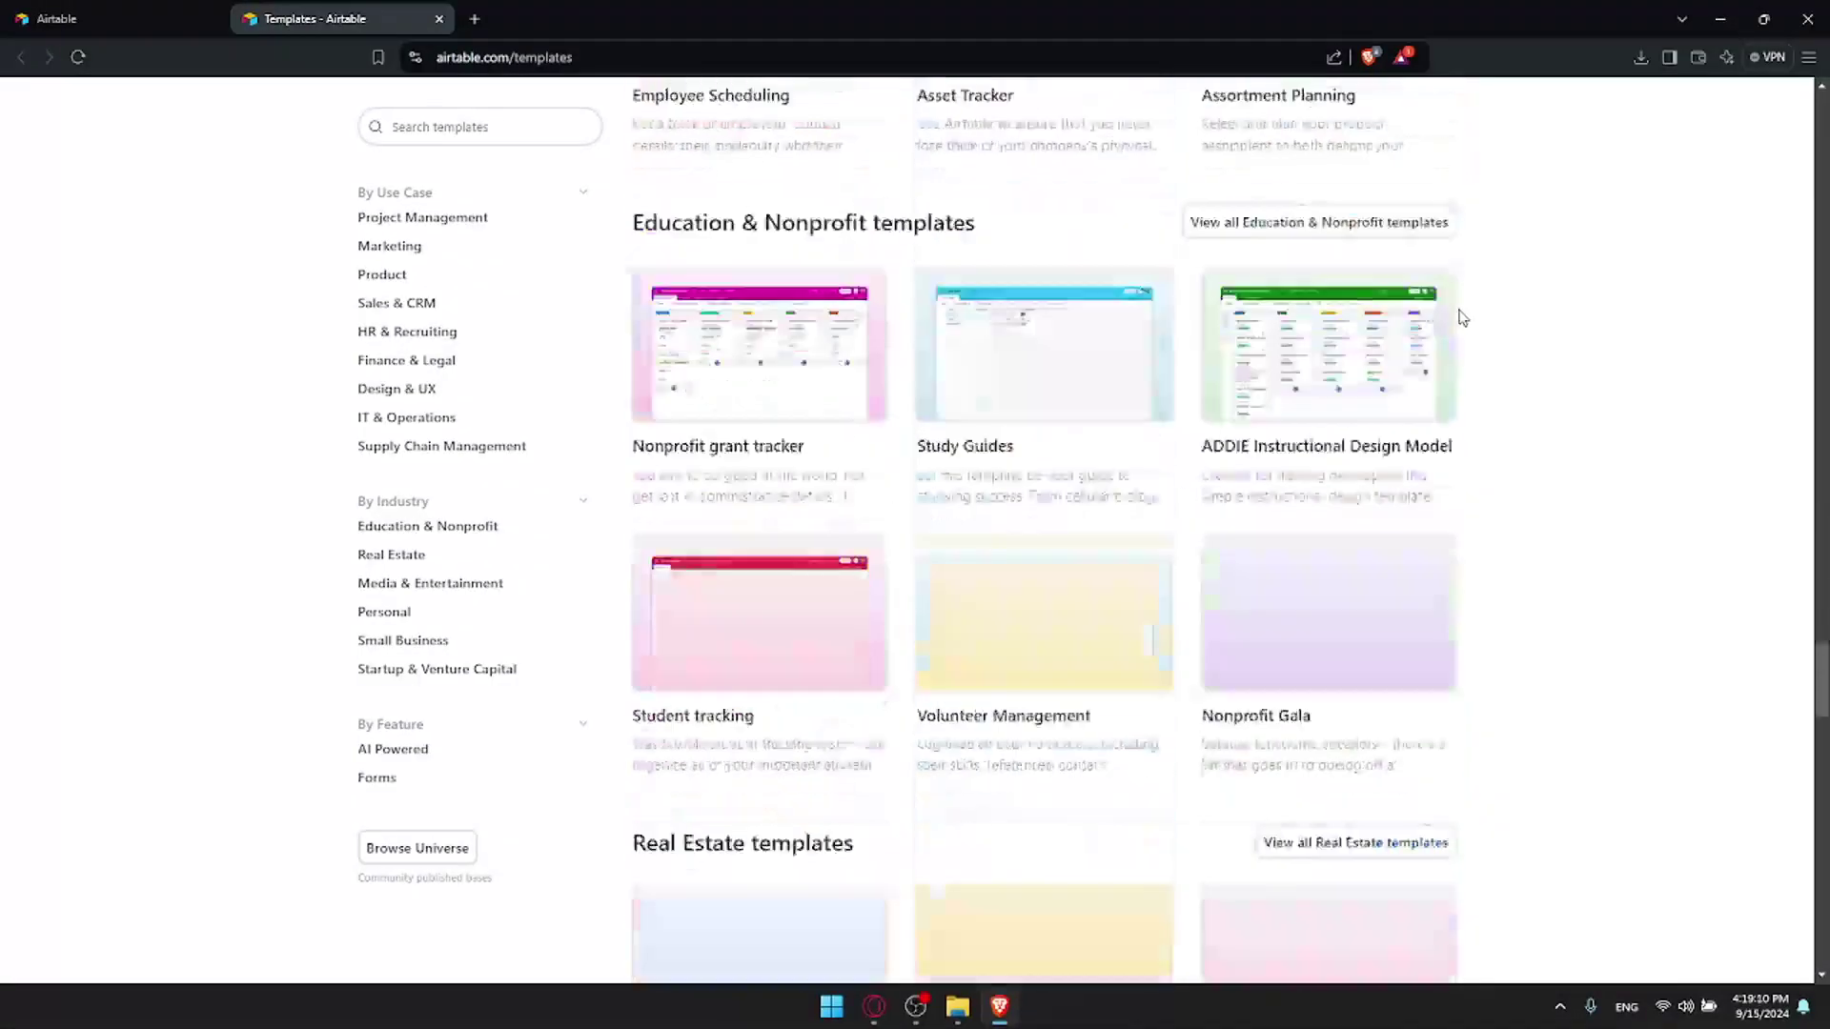
pyautogui.scroll(-20, 1463, 317)
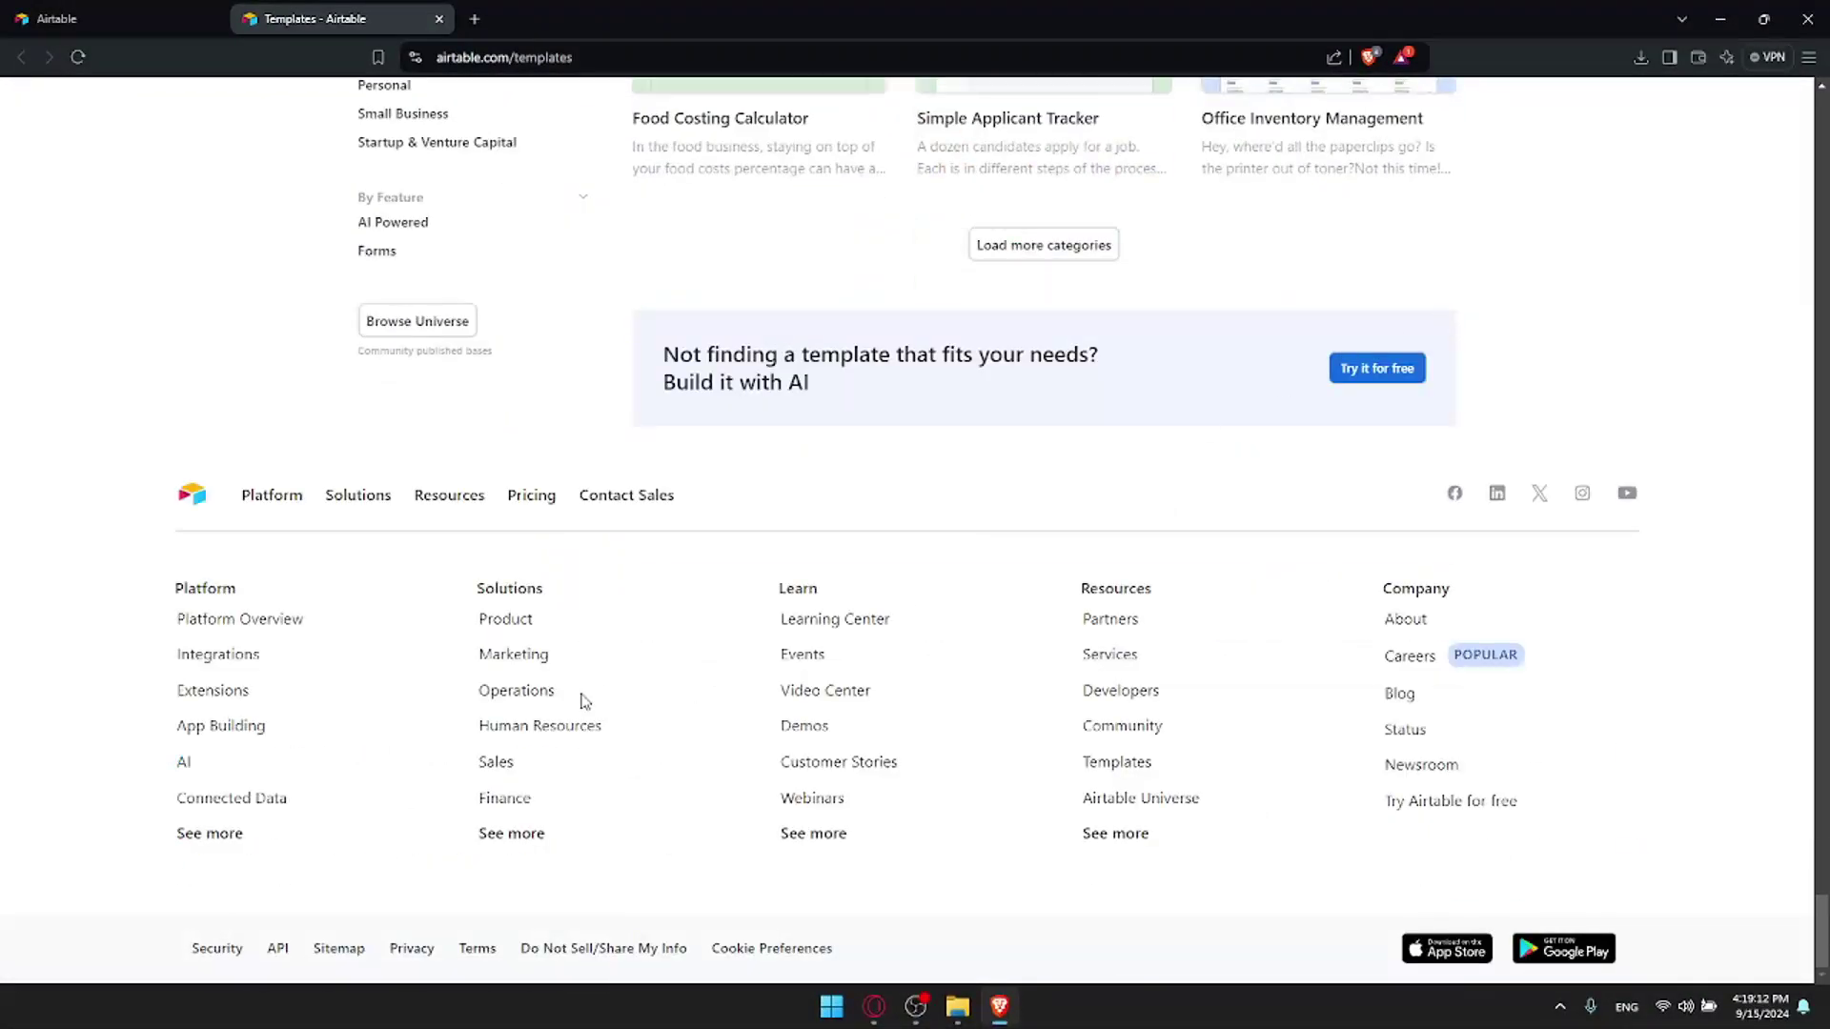
# Open the Connected Data page from the footer's Platform links
pyautogui.click(223, 803)
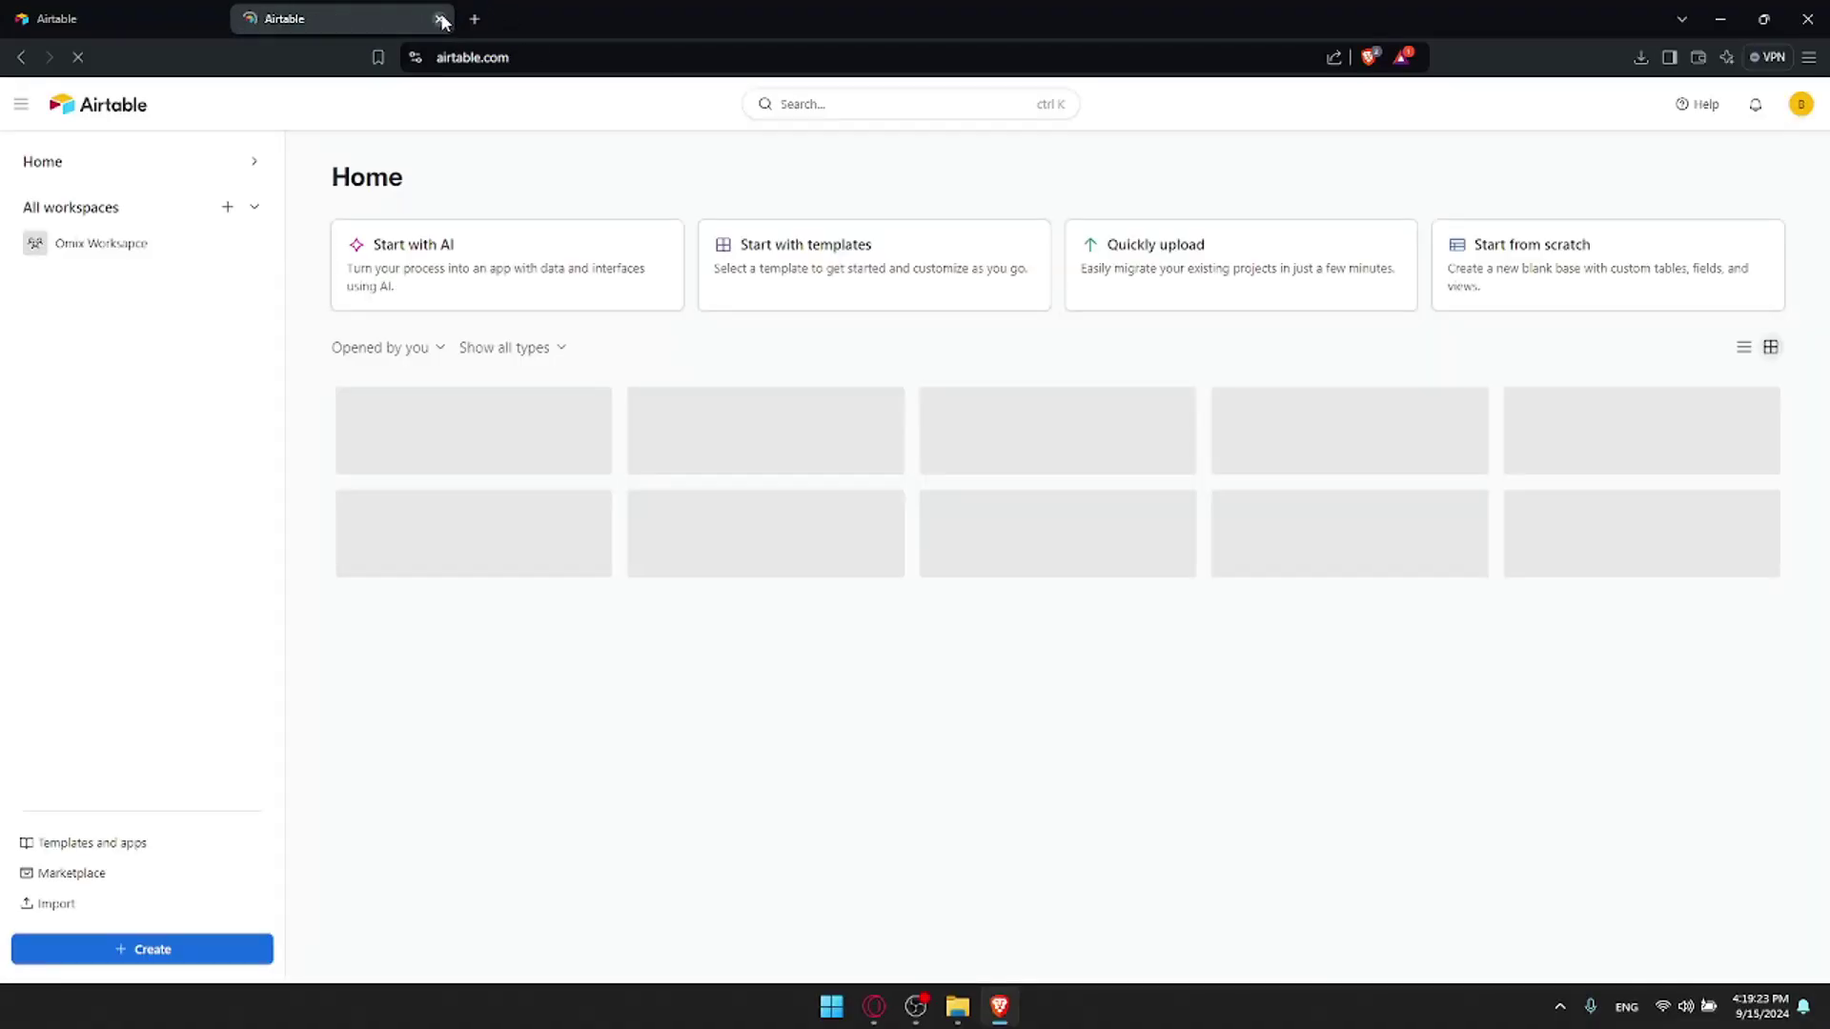
# Close the extra tab and template gallery, then reopen and dismiss the hand-picked templates list
pyautogui.click(440, 19)
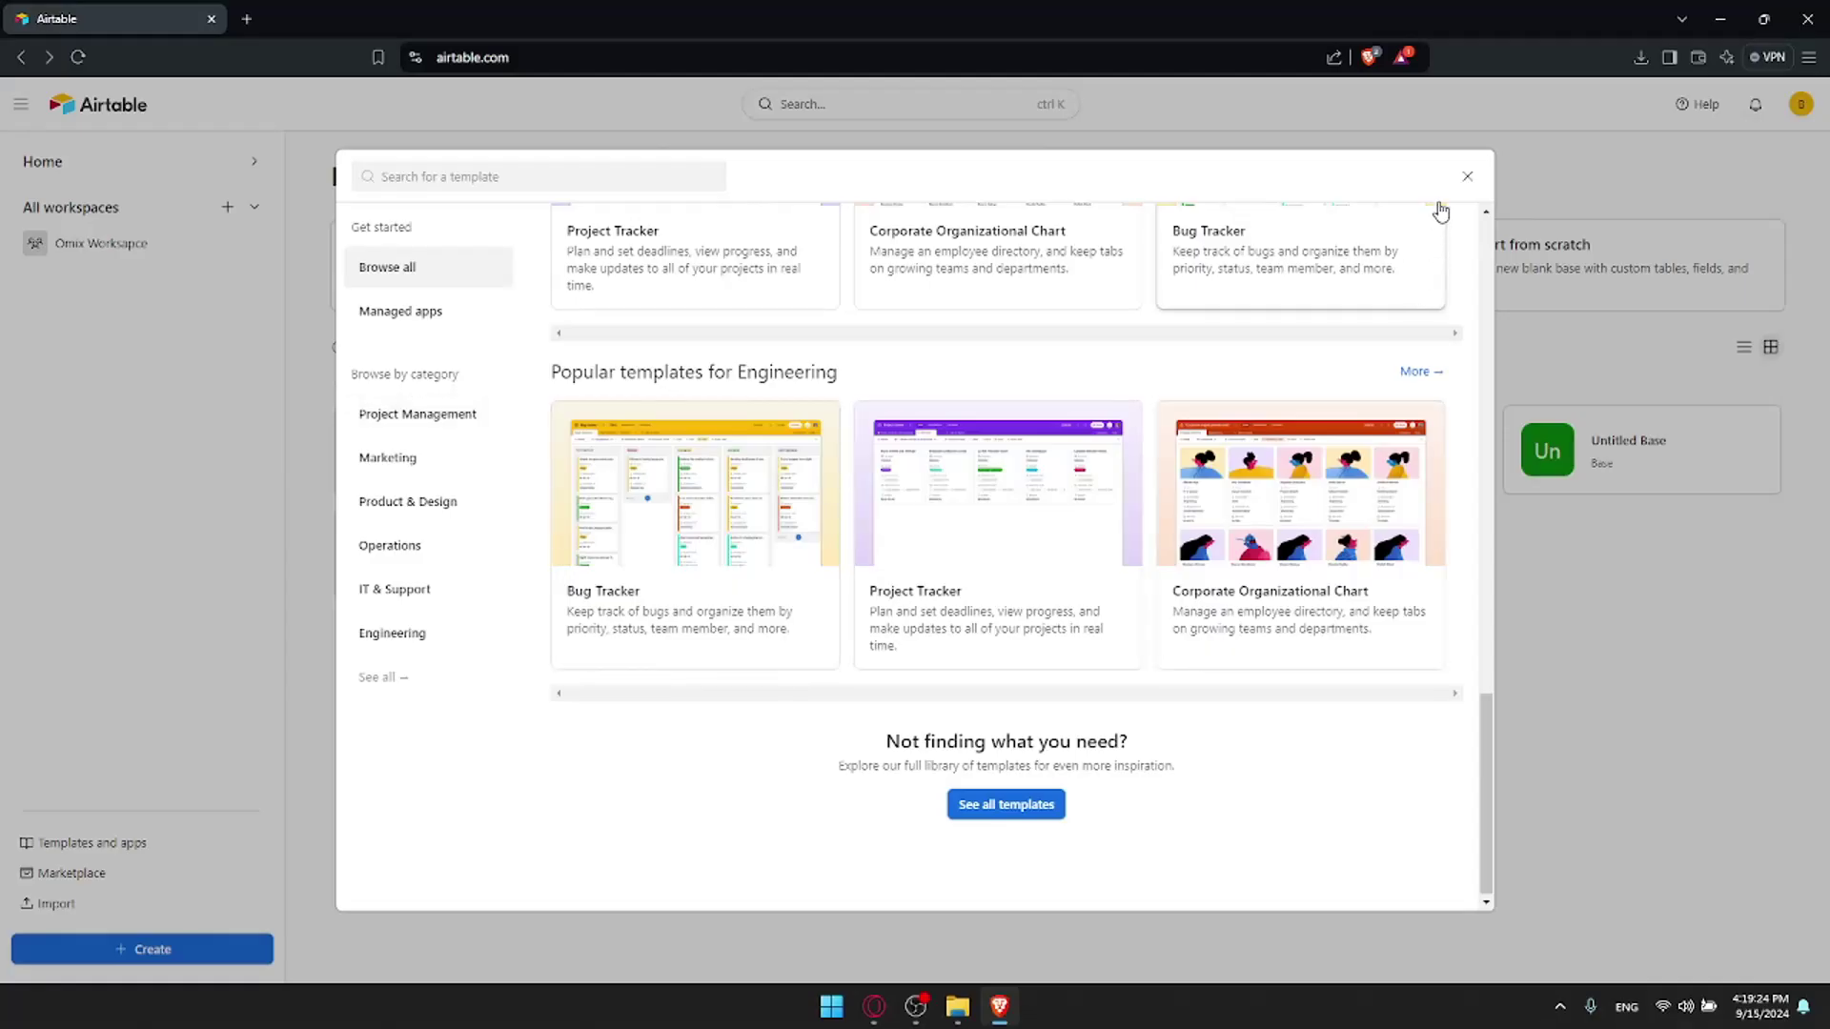
pyautogui.click(1466, 182)
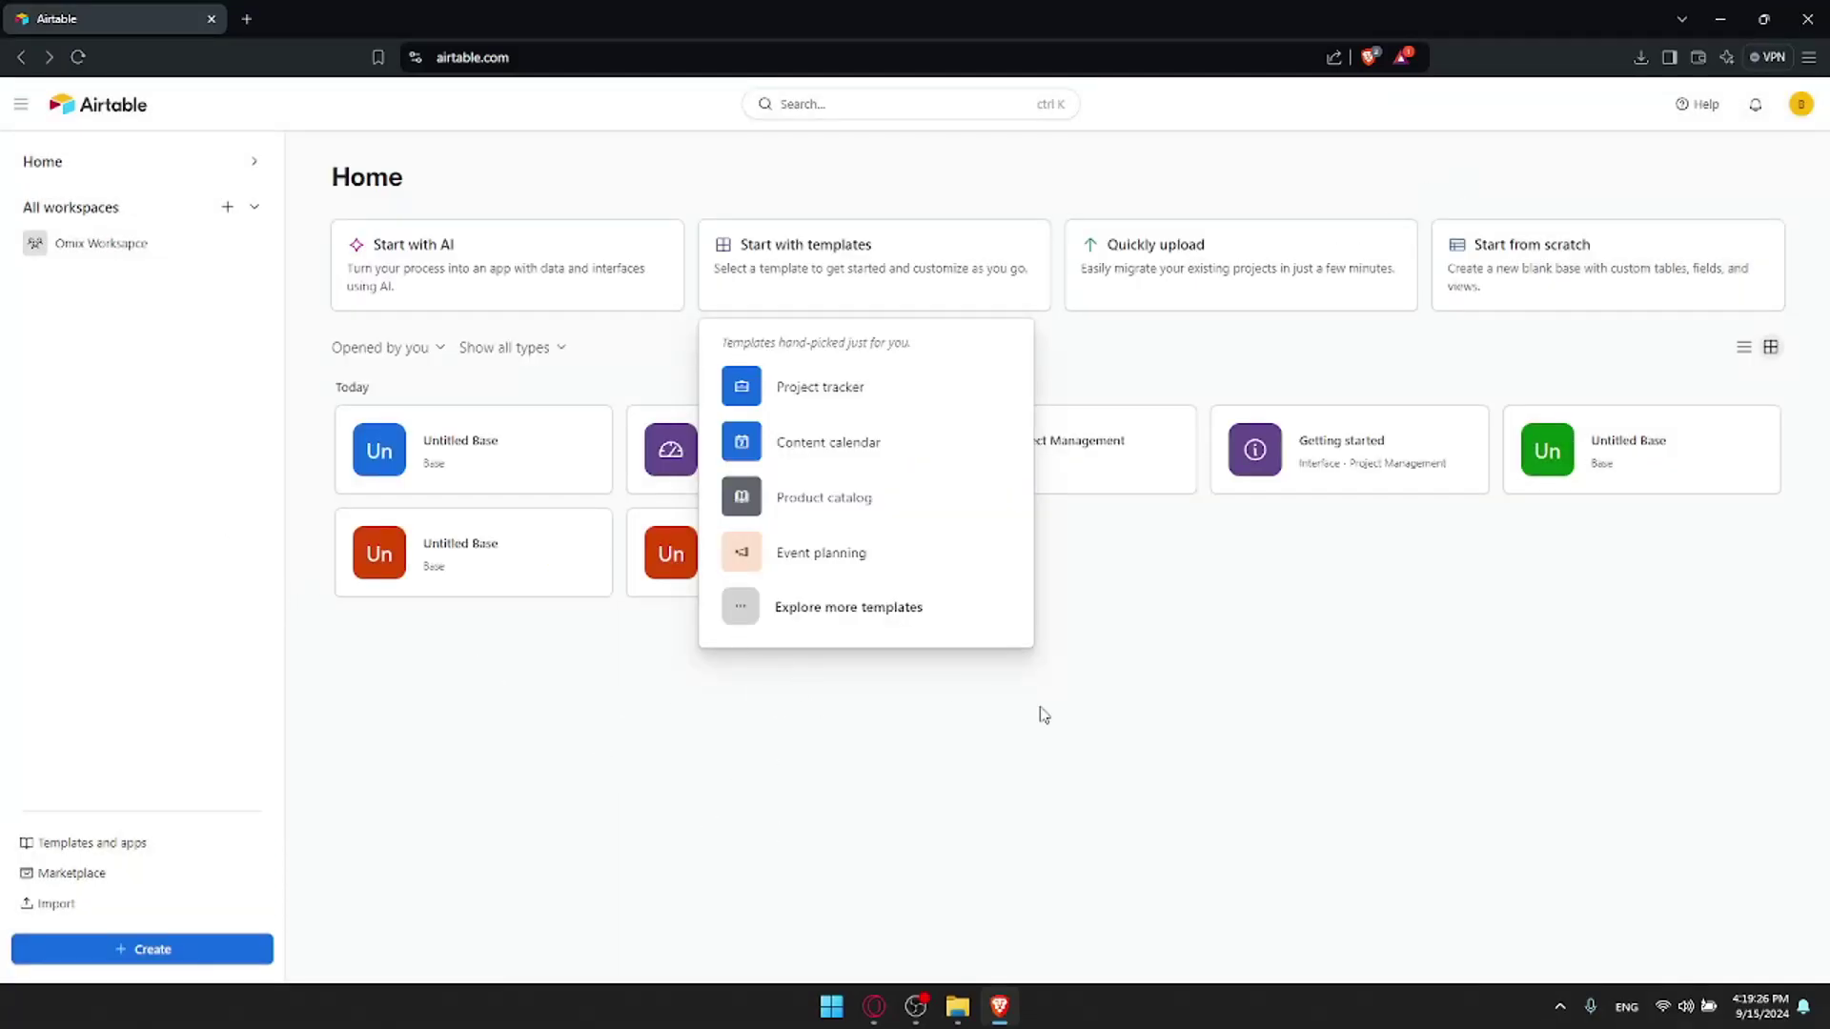
pyautogui.moveTo(1070, 734); pyautogui.dragTo(690, 143)
pyautogui.click(874, 282)
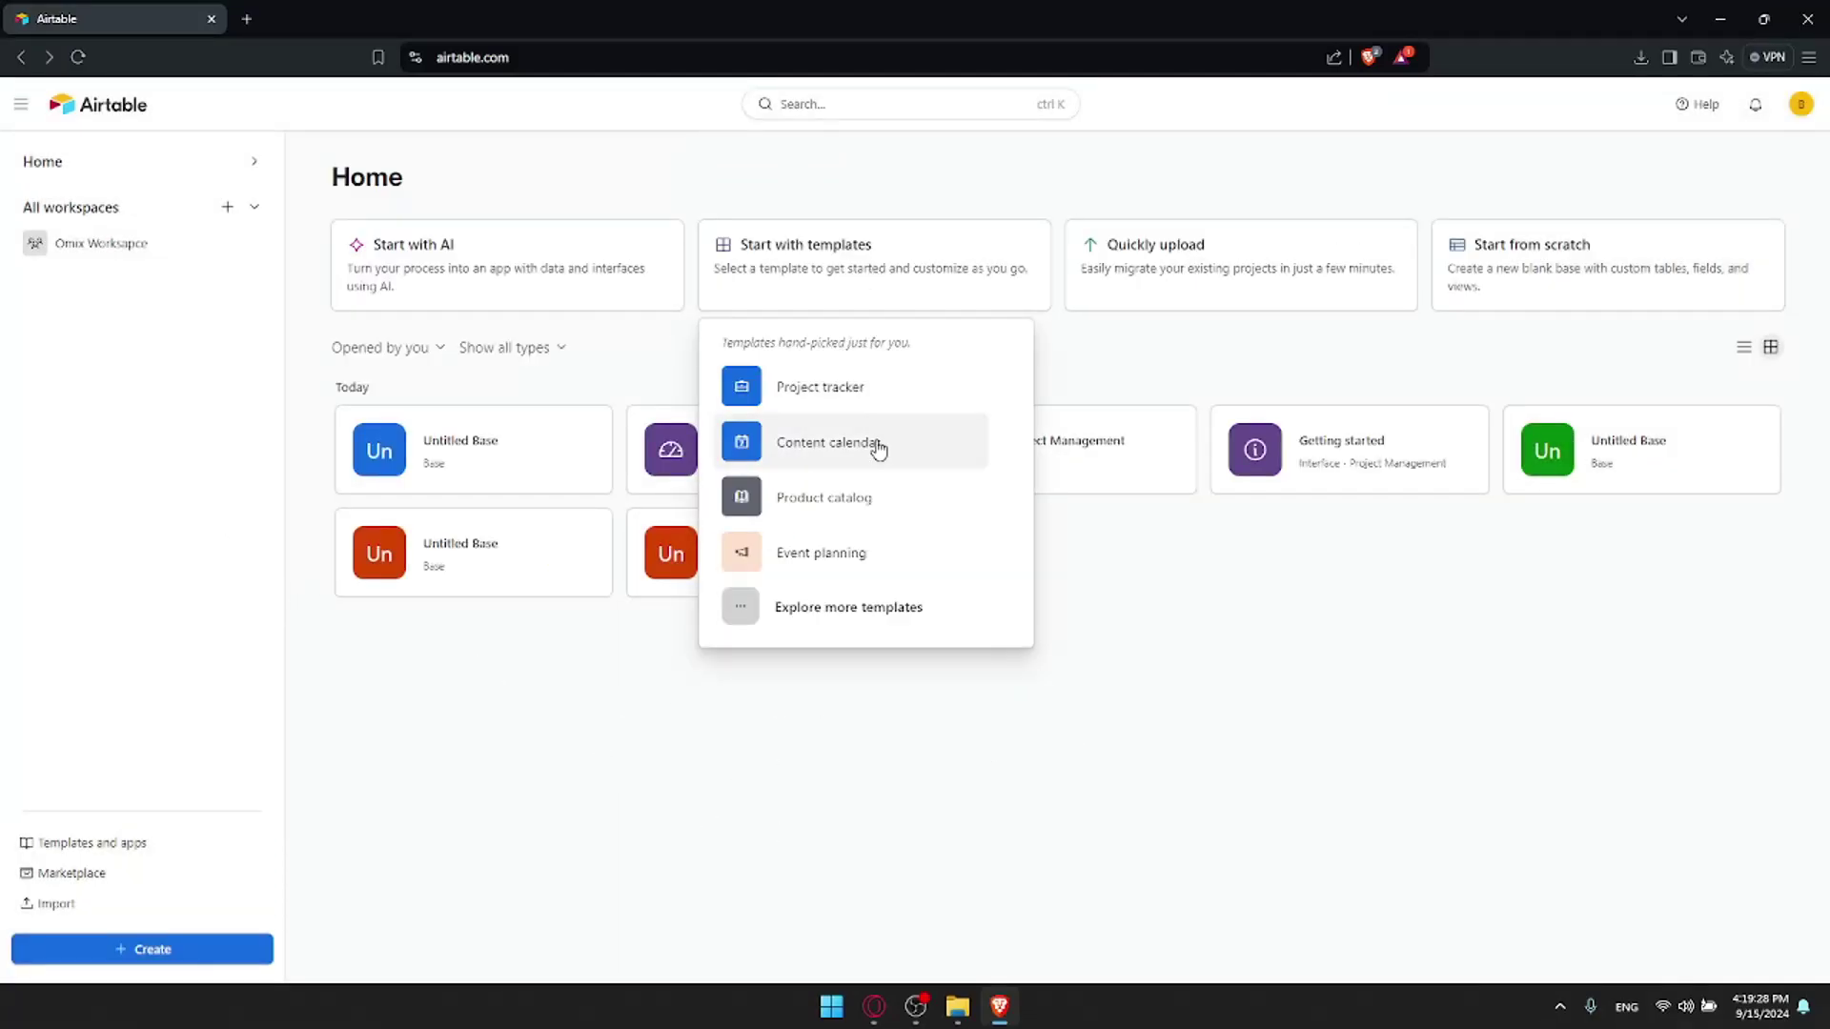
pyautogui.click(764, 172)
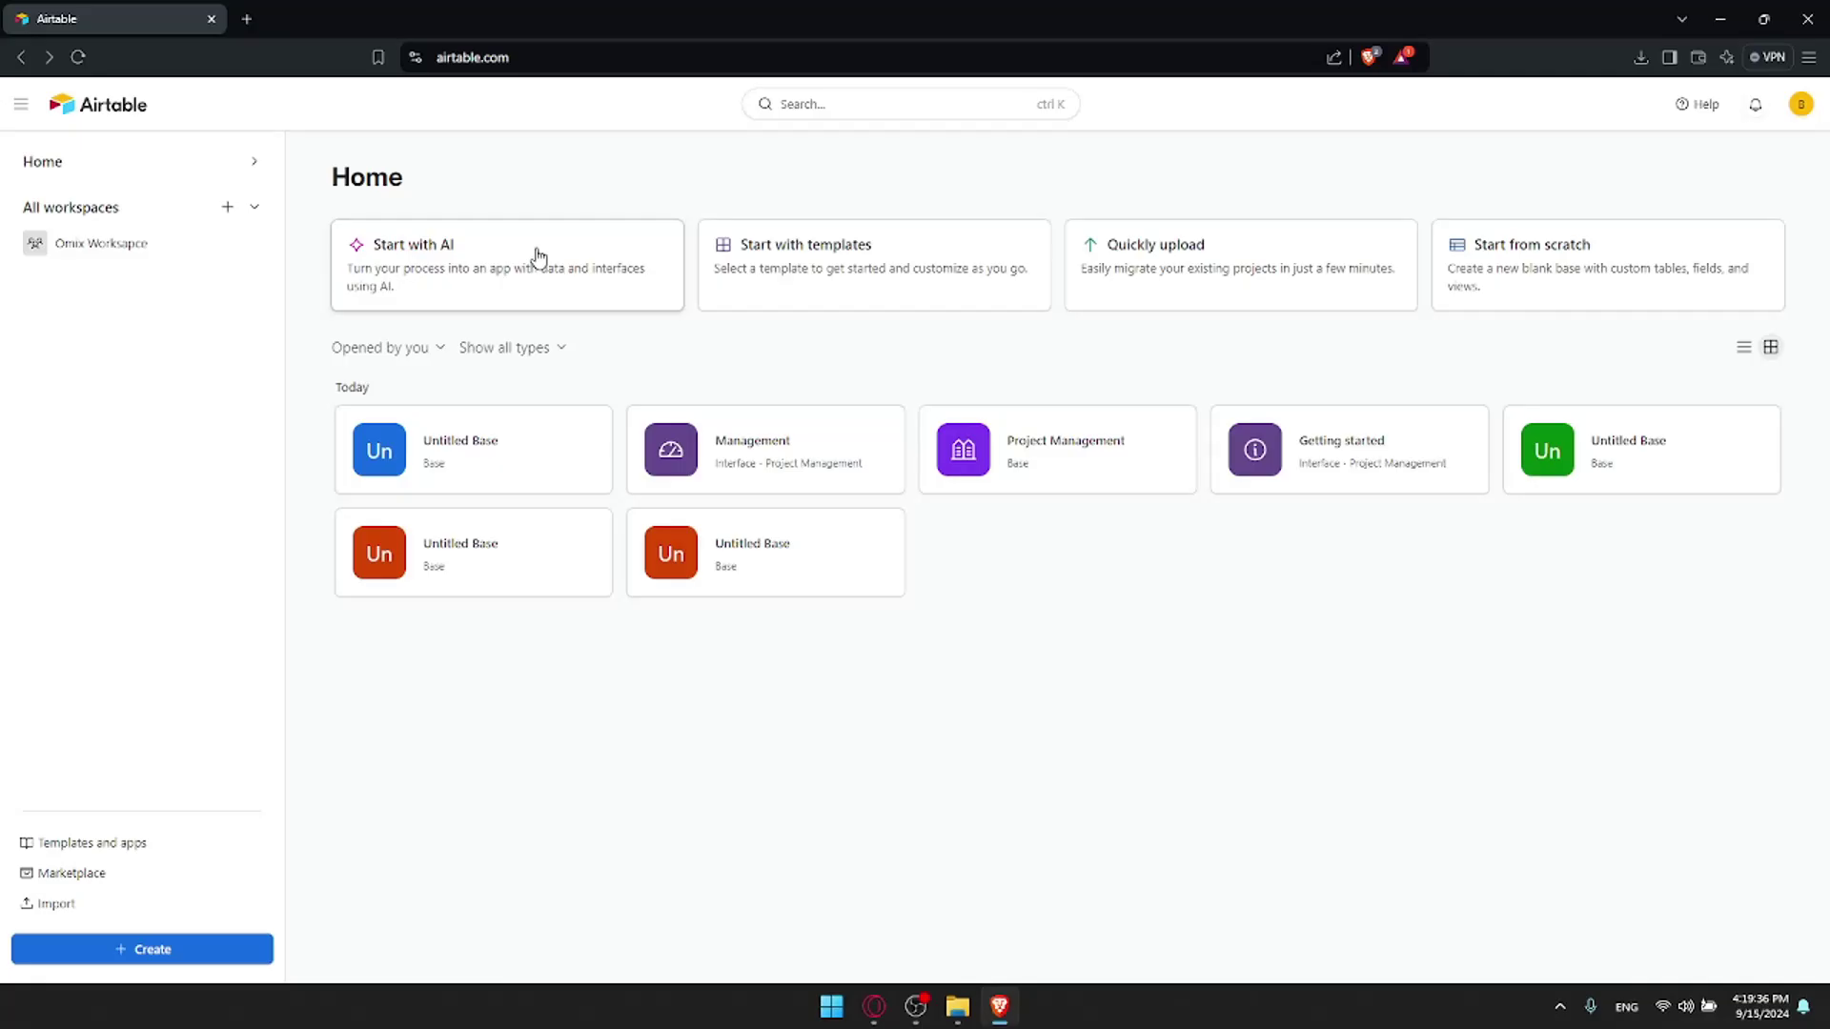
pyautogui.press('XF86MonBrightnessDown')
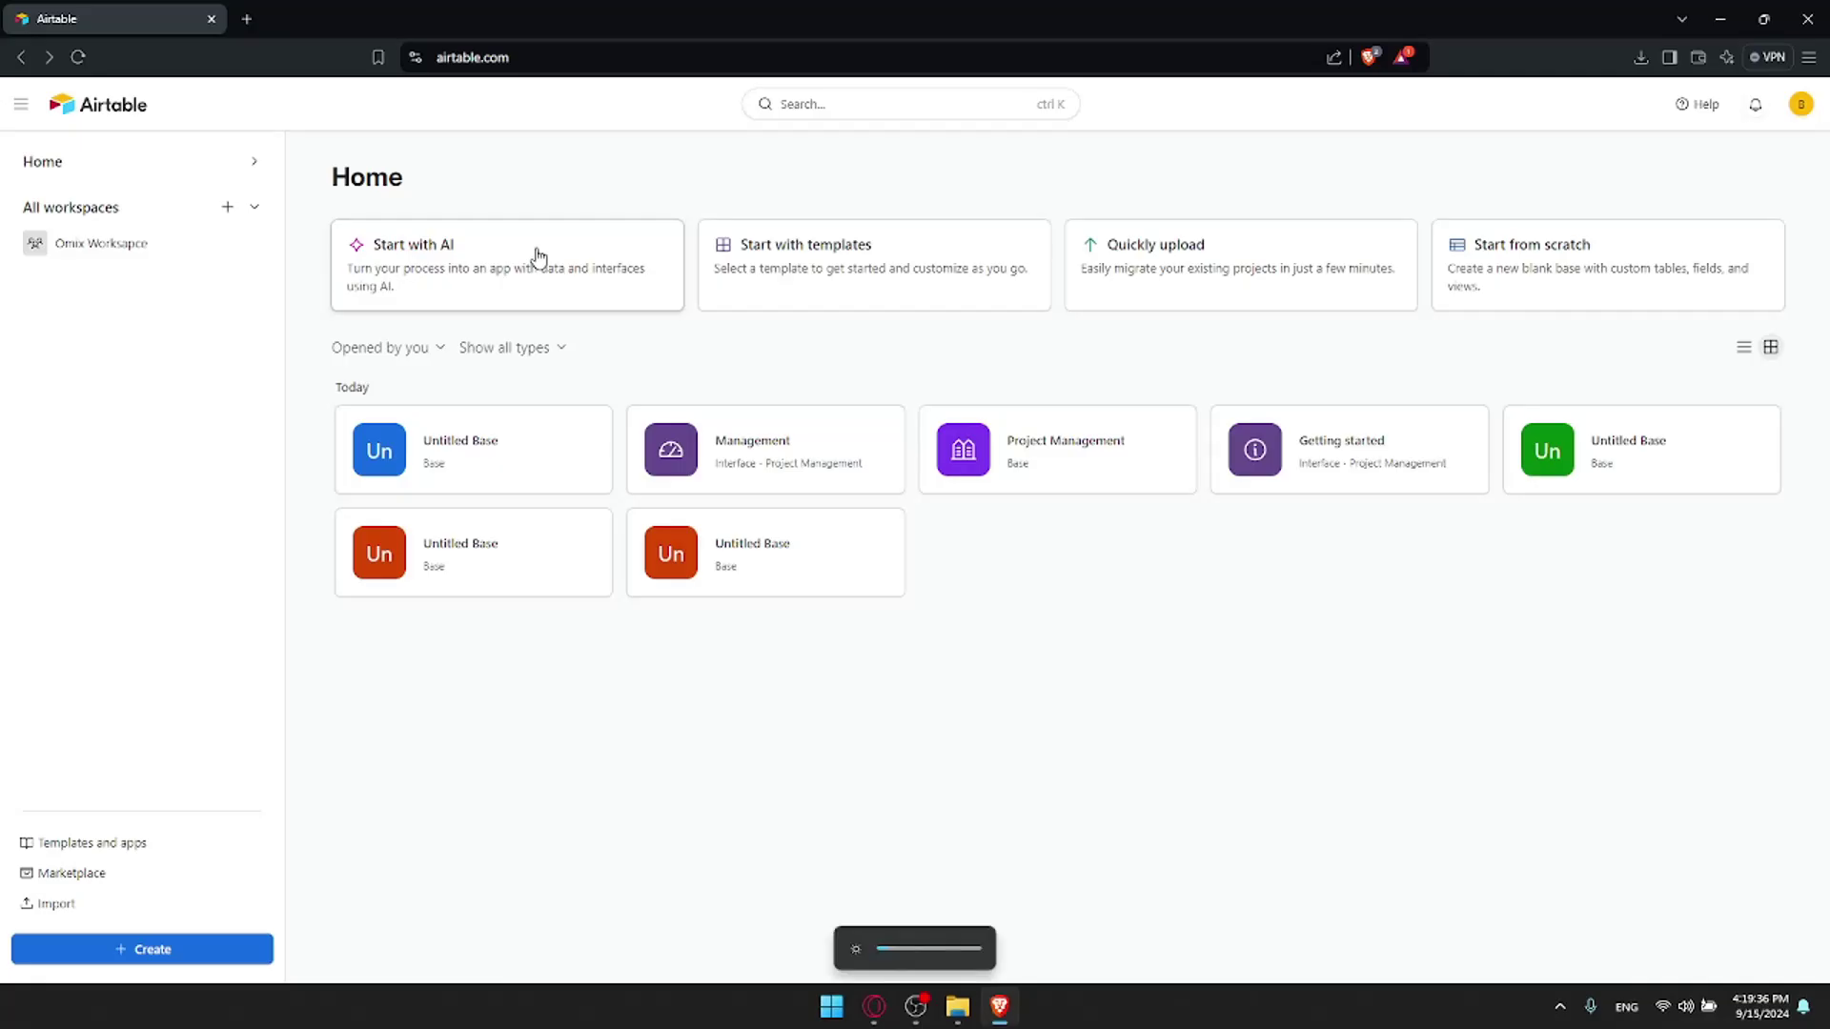
# Move the first Untitled Base to trash, then open the Management interface
pyautogui.click(493, 465)
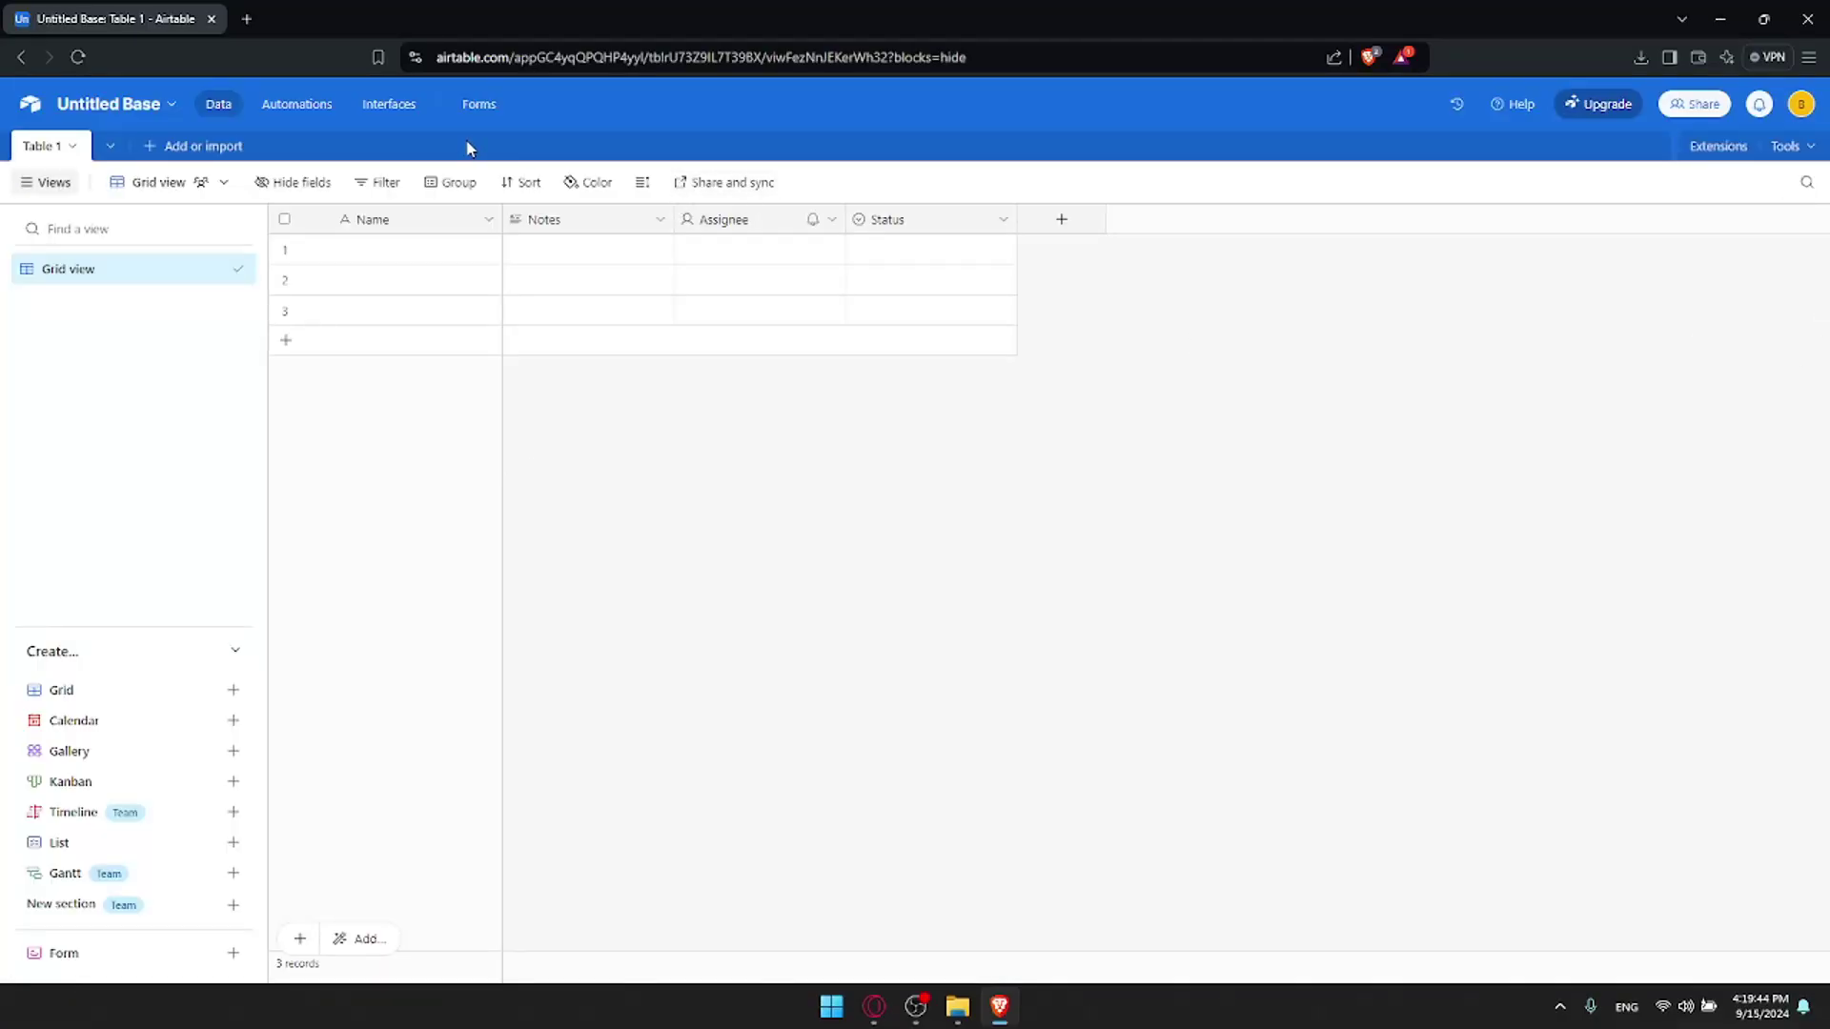
pyautogui.hotkey('alt', 'Left')
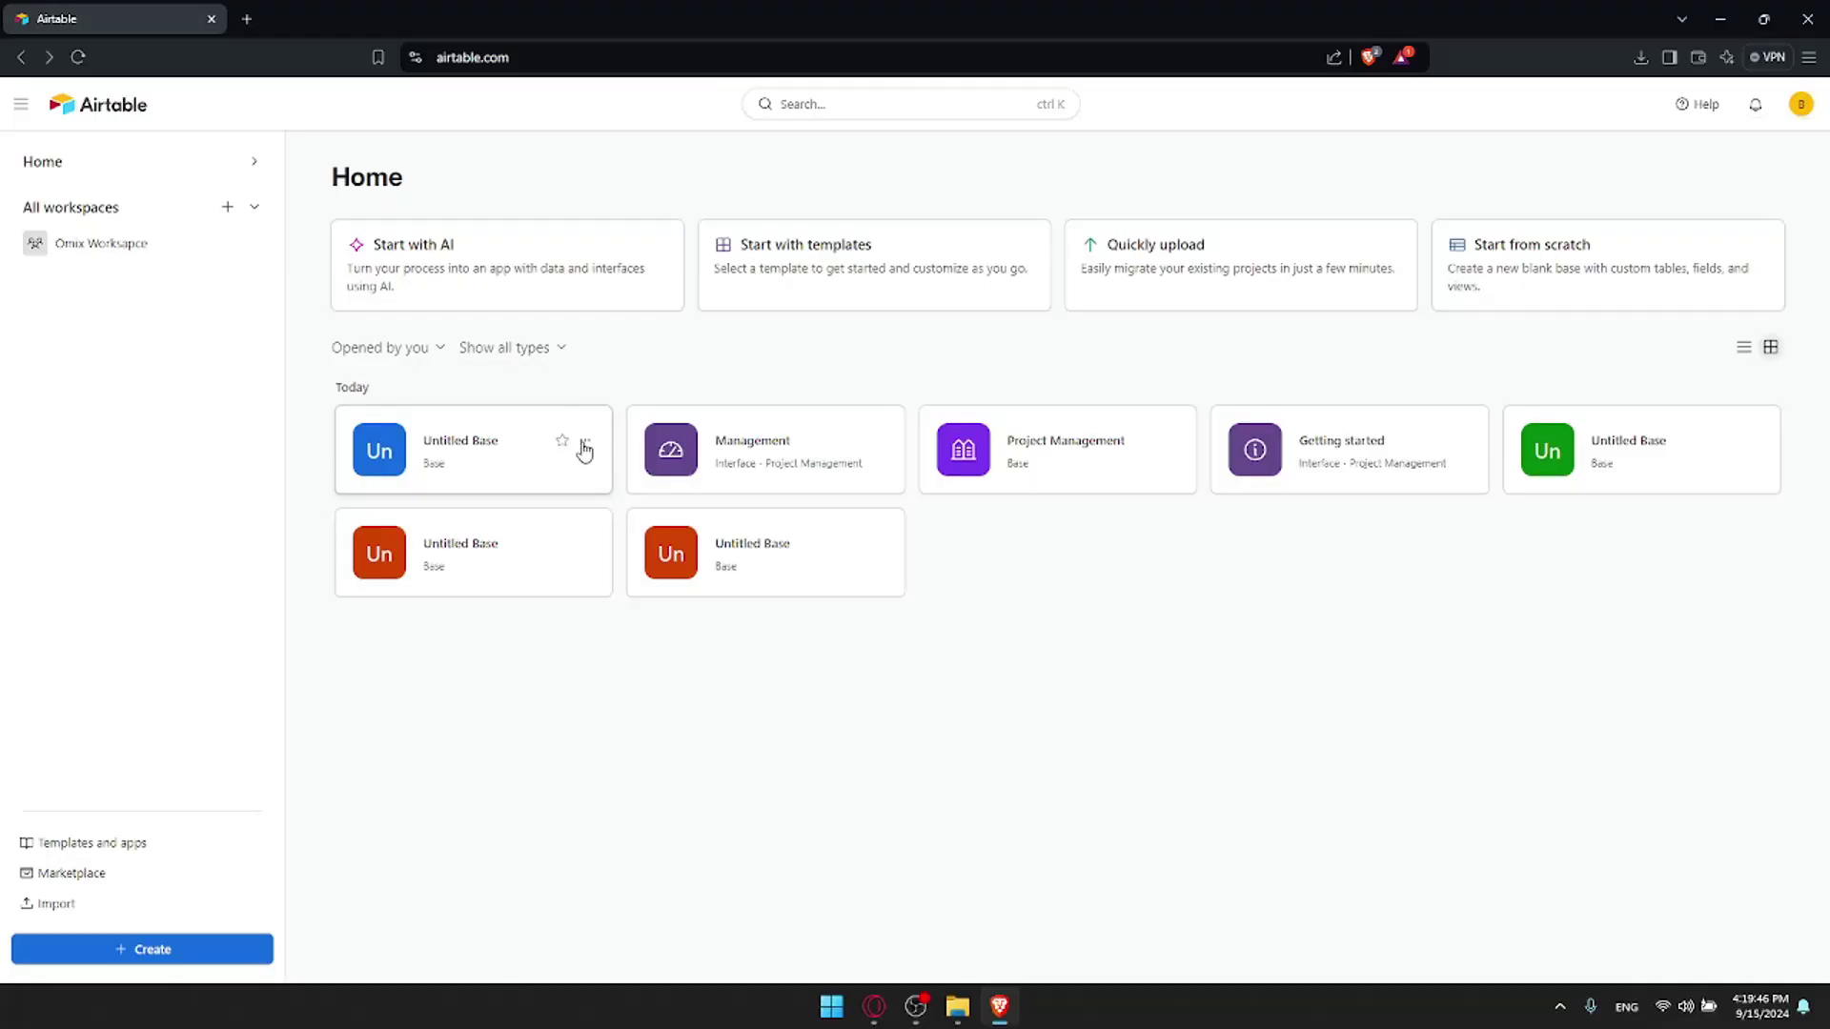
pyautogui.click(585, 440)
pyautogui.click(675, 732)
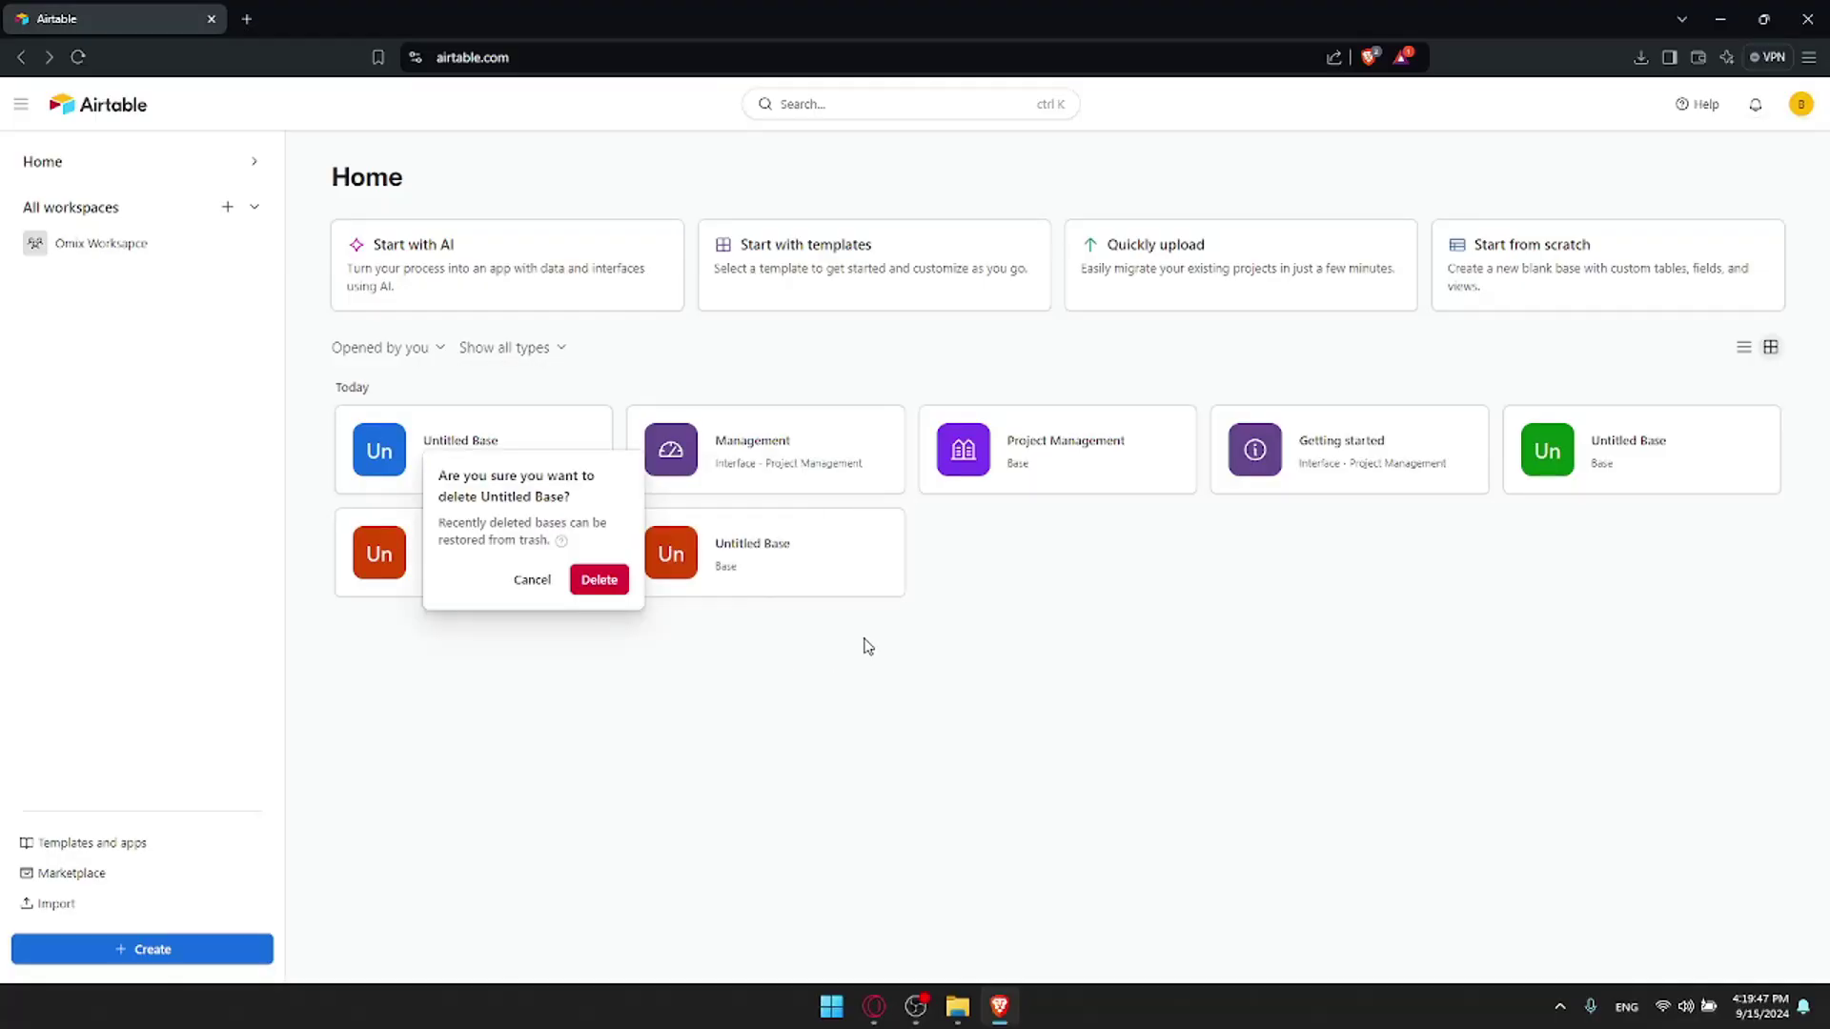
pyautogui.click(597, 579)
pyautogui.click(497, 453)
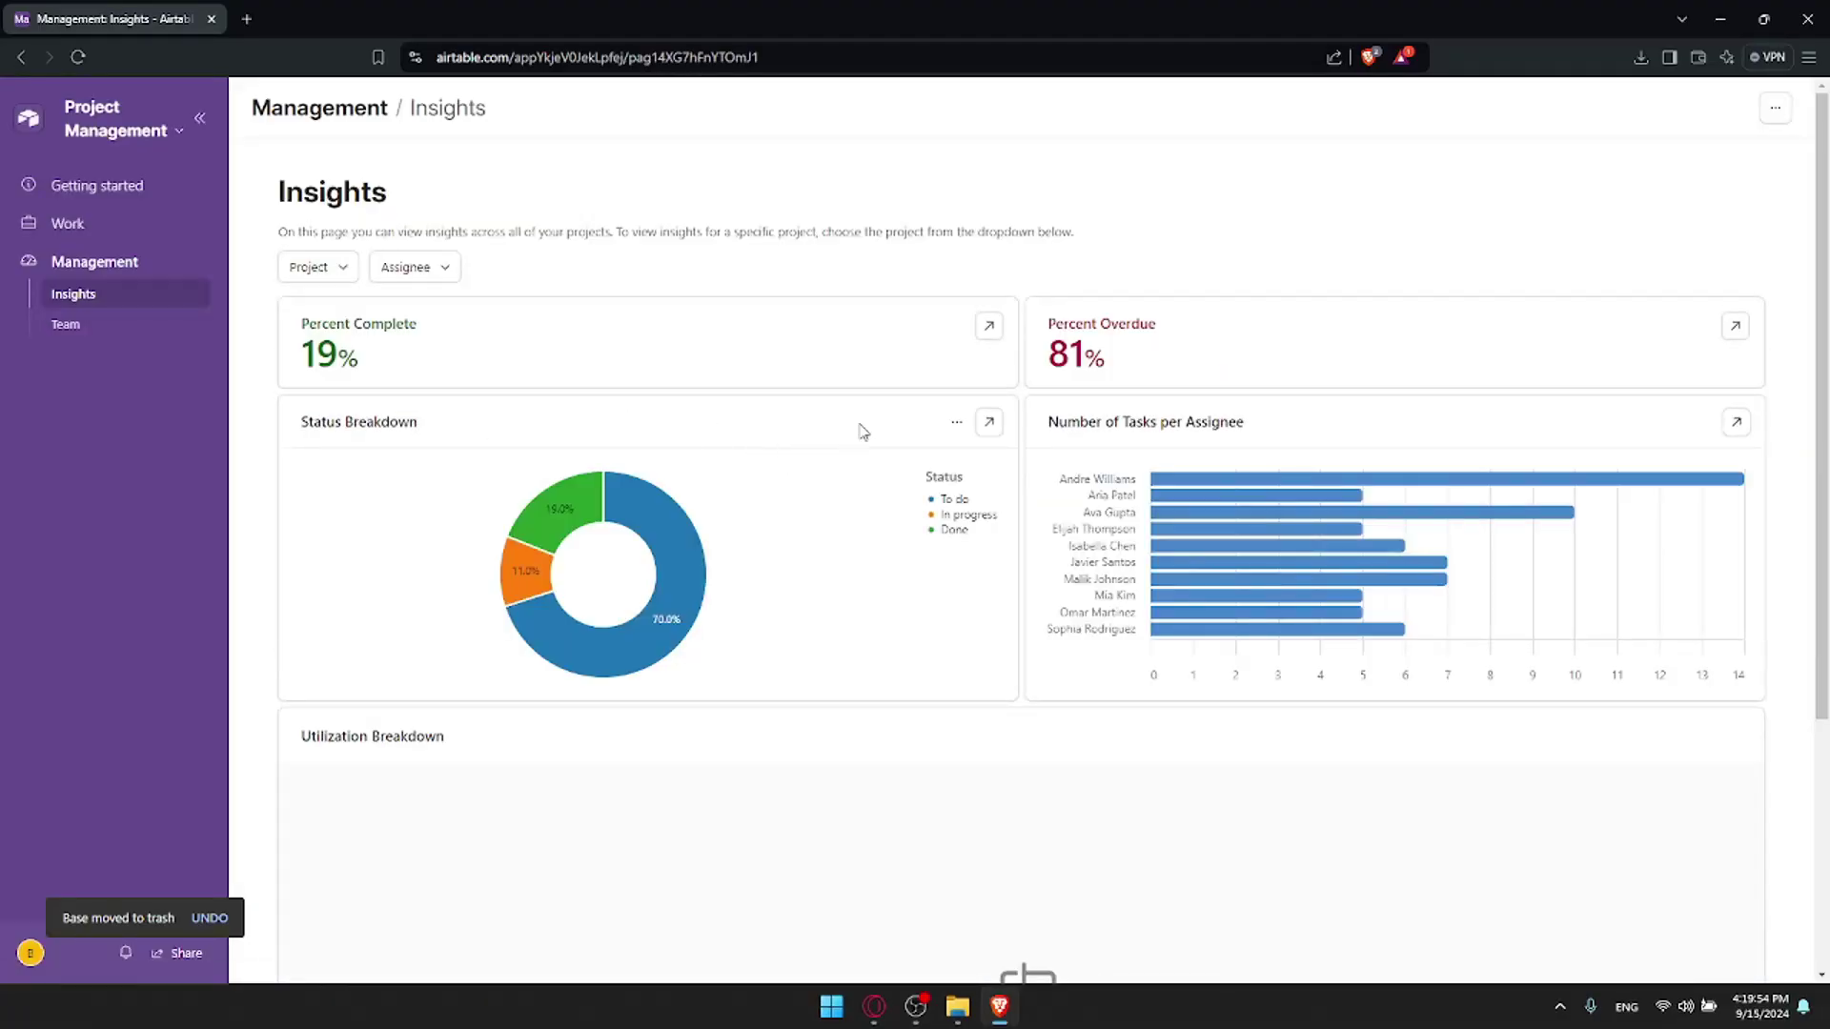
# Open the Project Management base and browse its Tasks, Assignments and Team Members tables
pyautogui.hotkey('alt', 'Left')
pyautogui.click(719, 460)
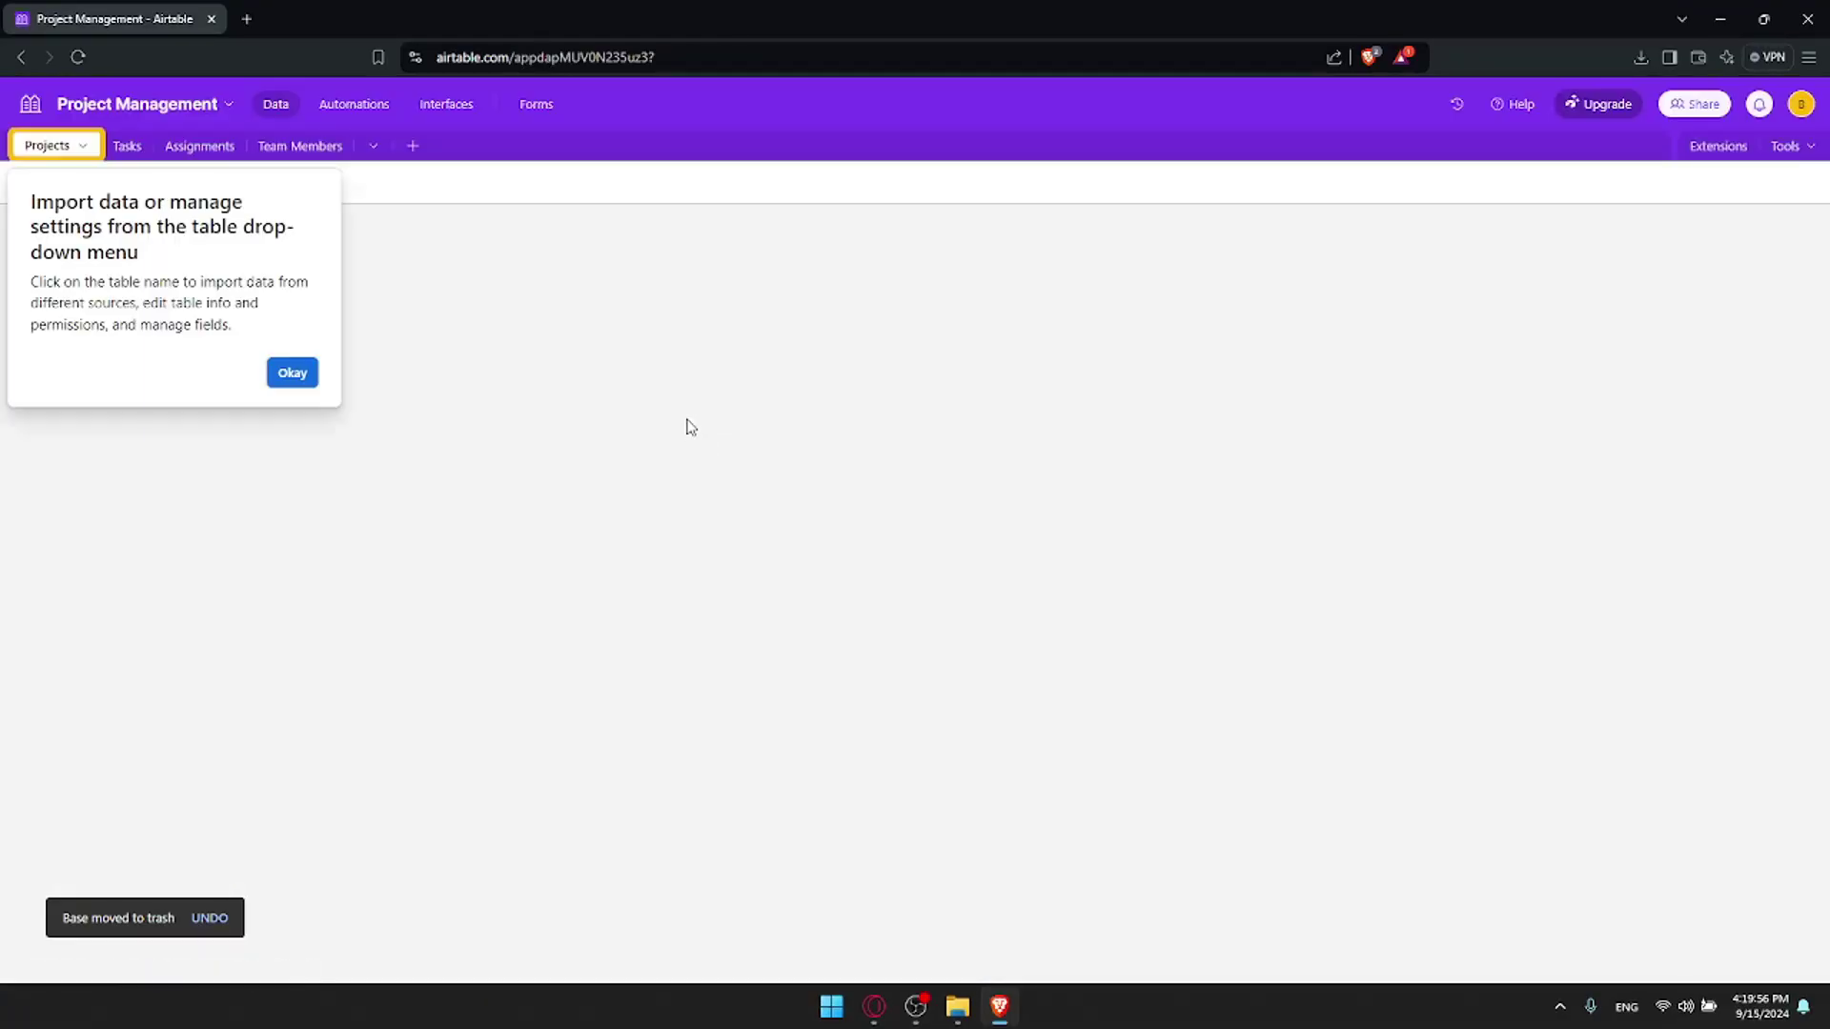
pyautogui.click(313, 373)
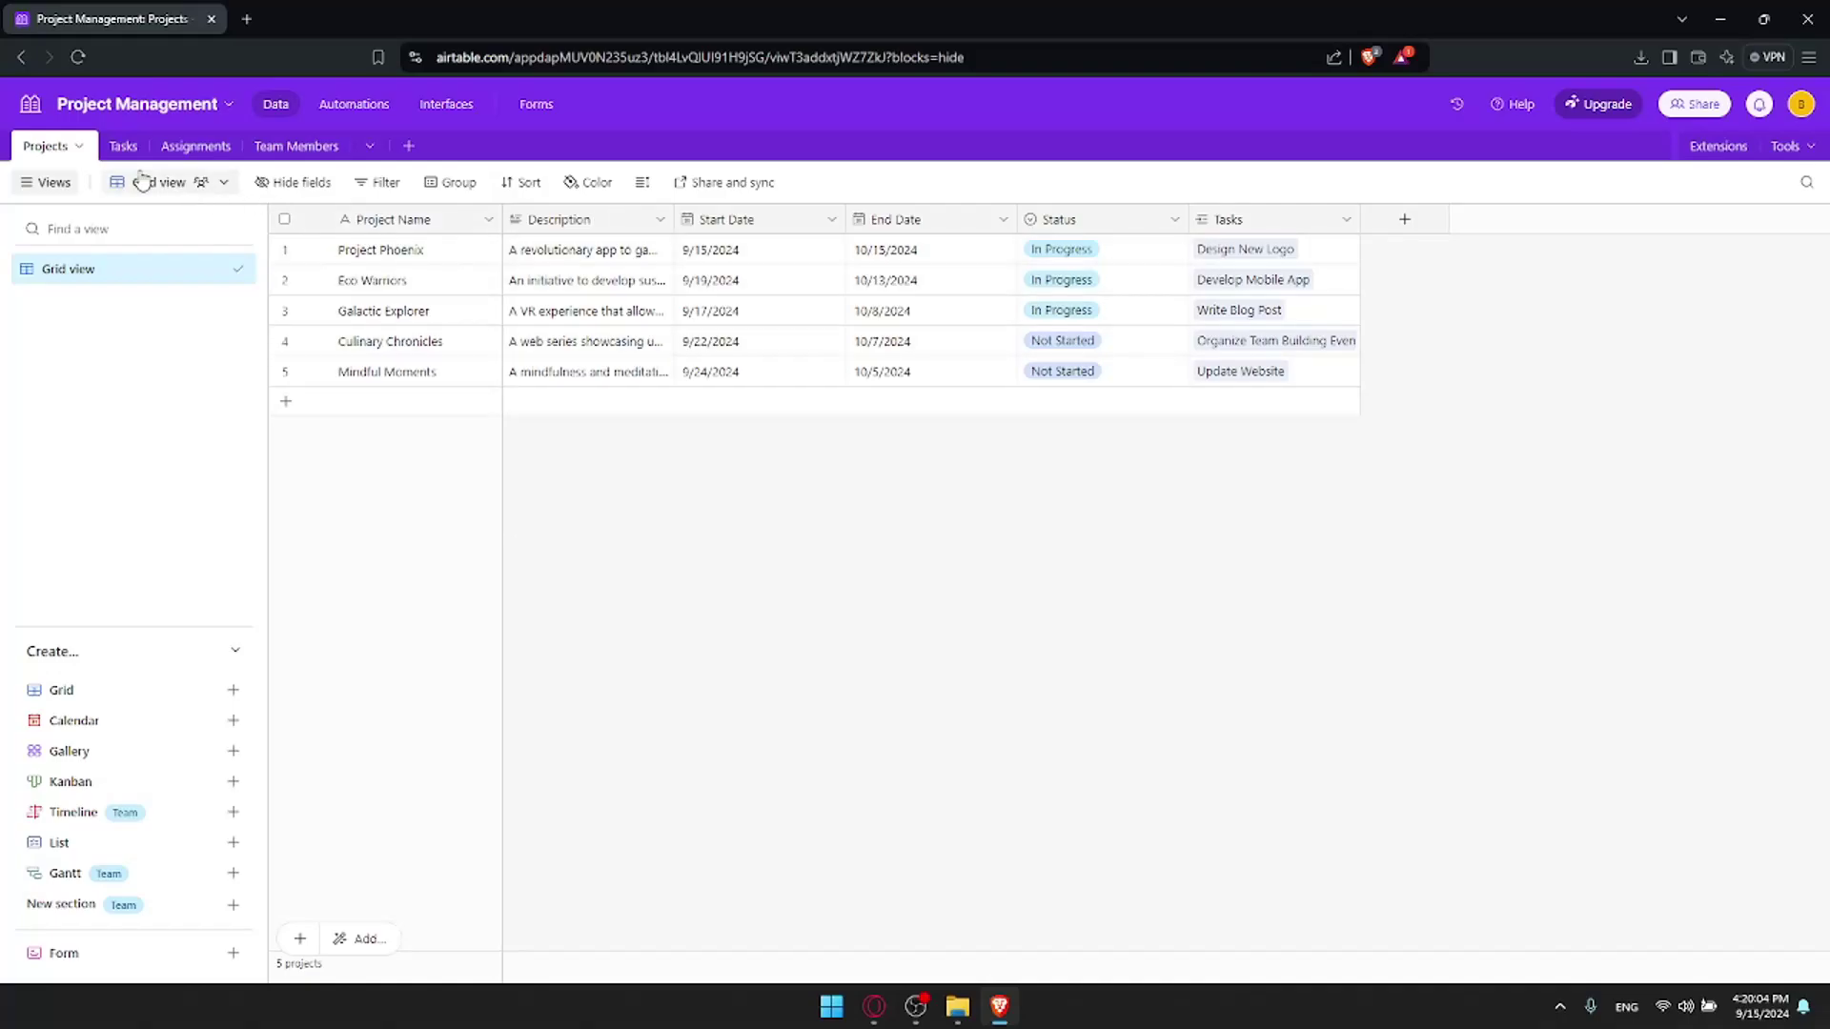
pyautogui.click(126, 148)
pyautogui.click(184, 149)
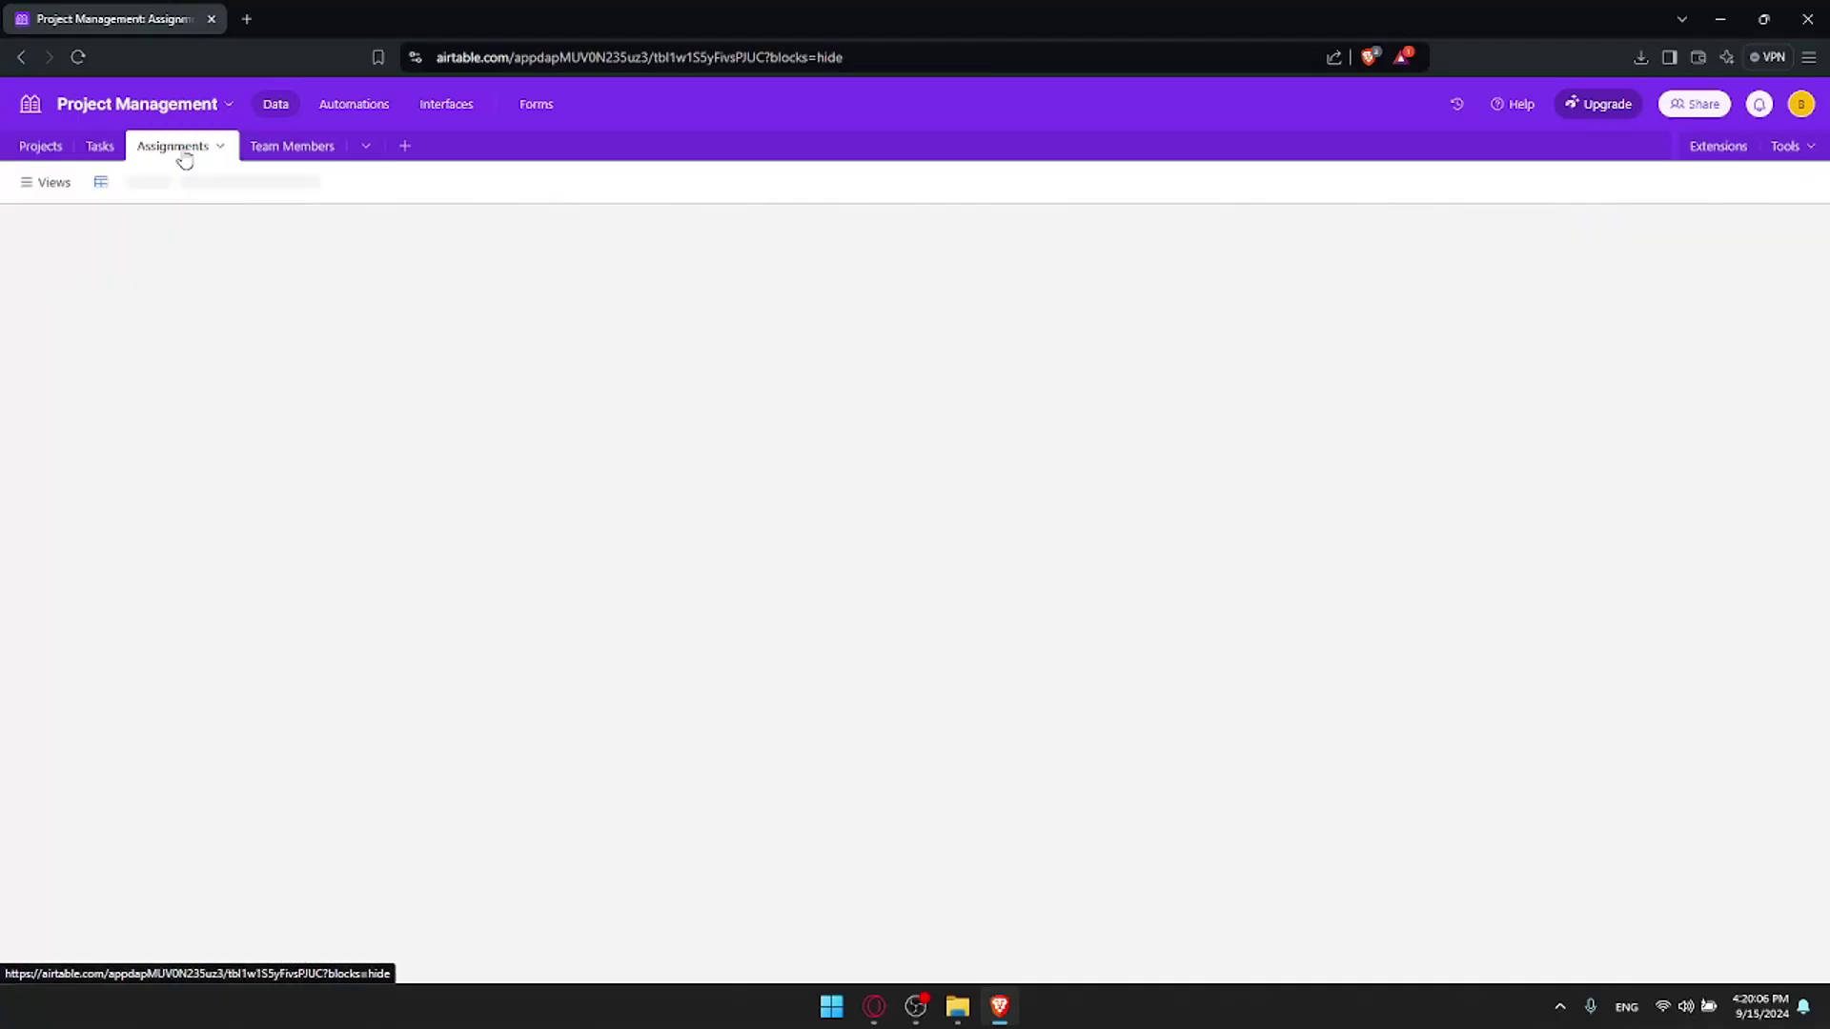
pyautogui.click(263, 150)
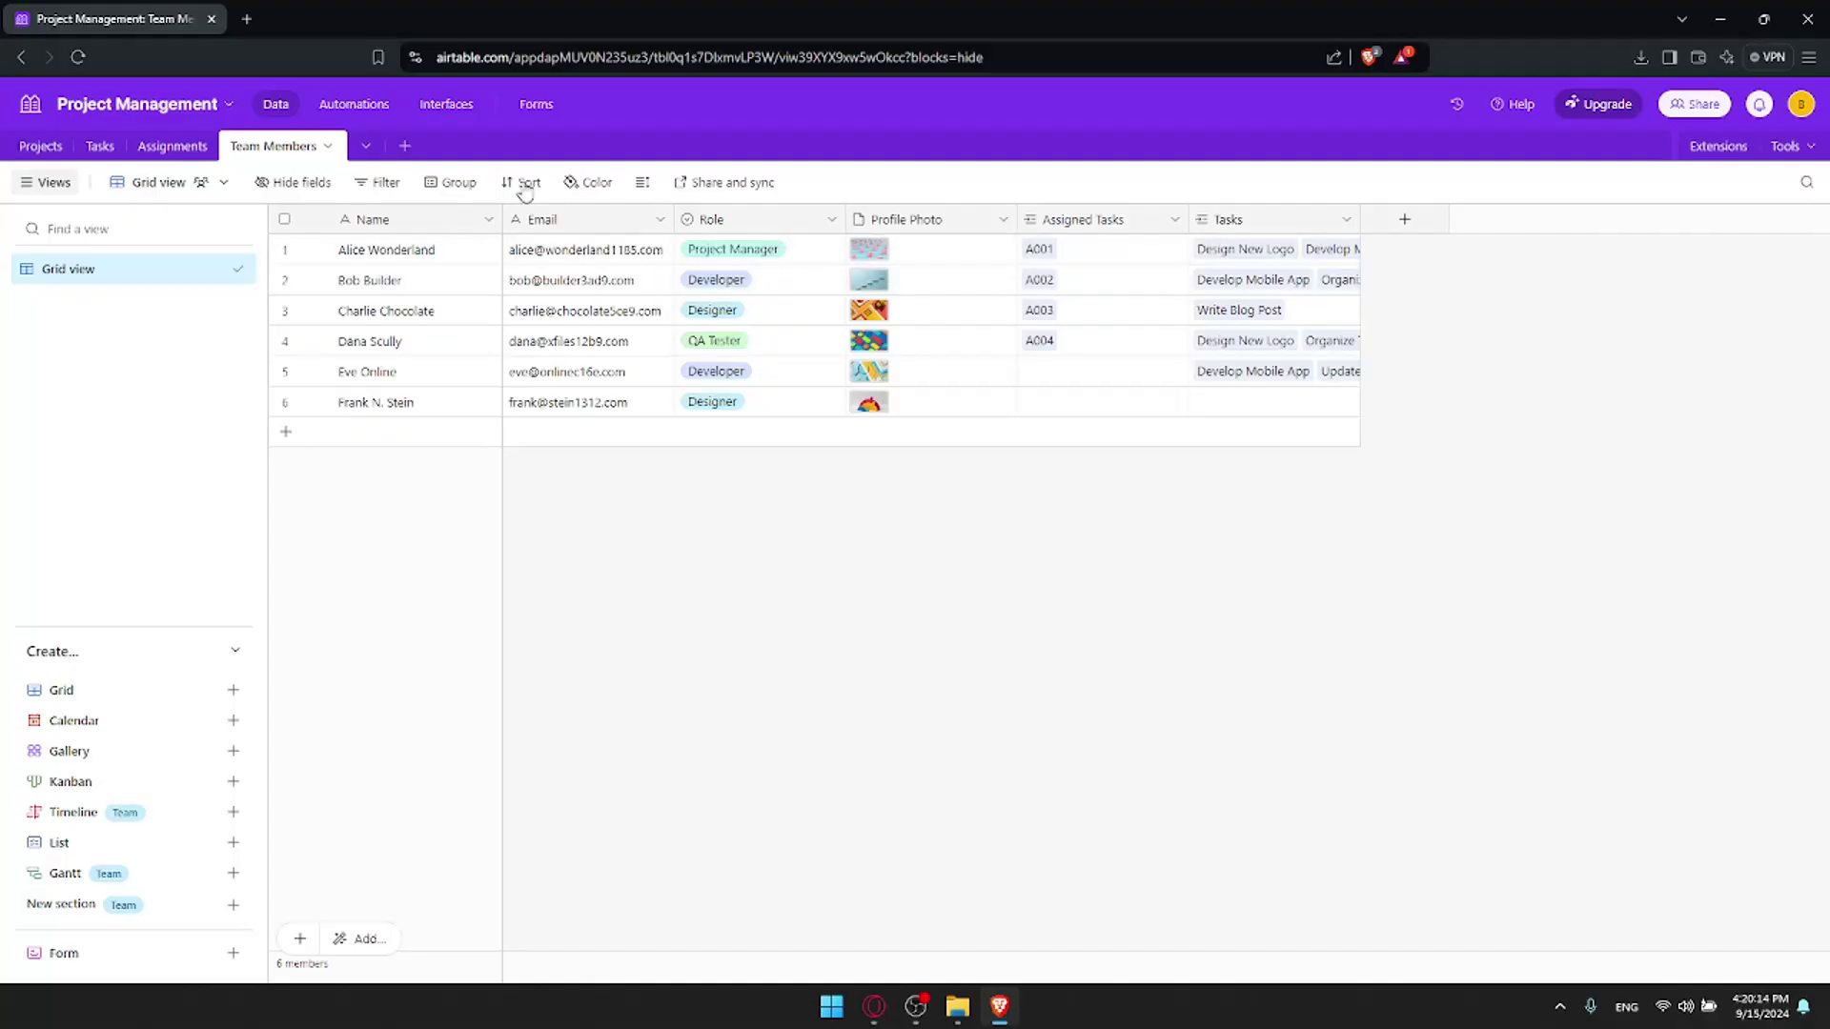
pyautogui.click(73, 107)
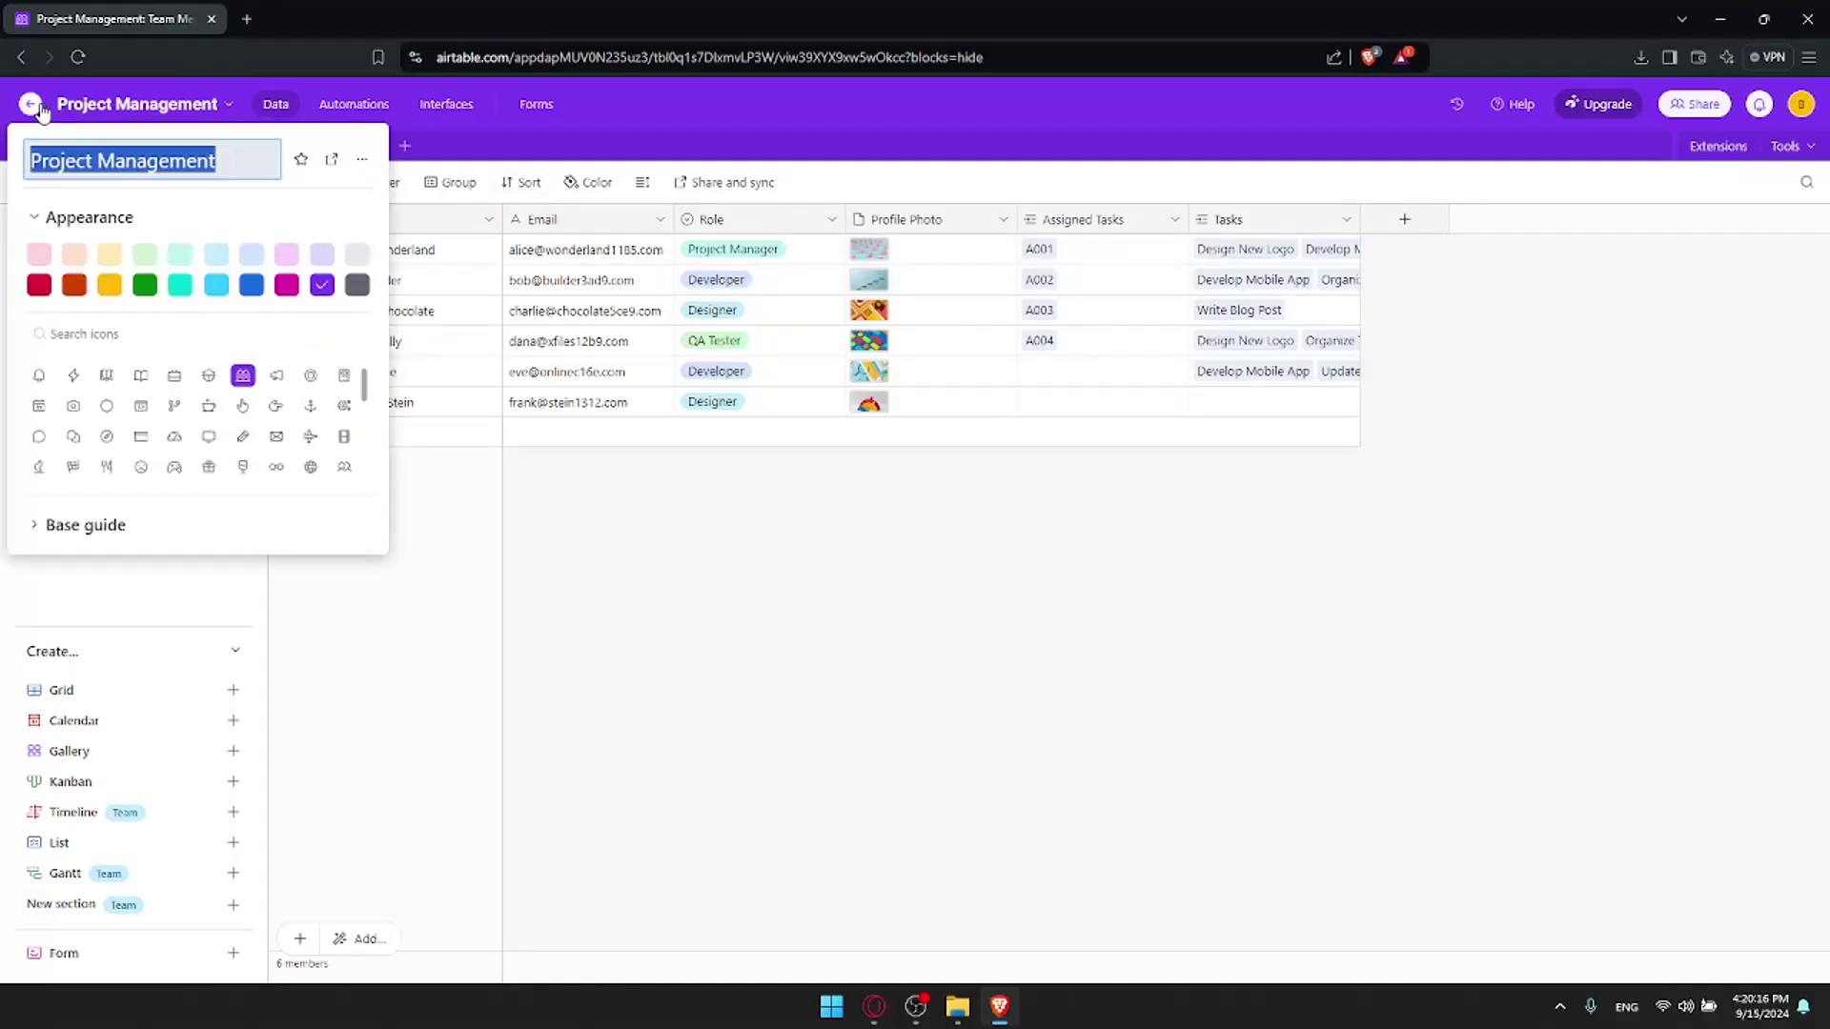
pyautogui.press('Escape')
# View the account overview, return Home, and close the Project Management tab
pyautogui.click(1801, 104)
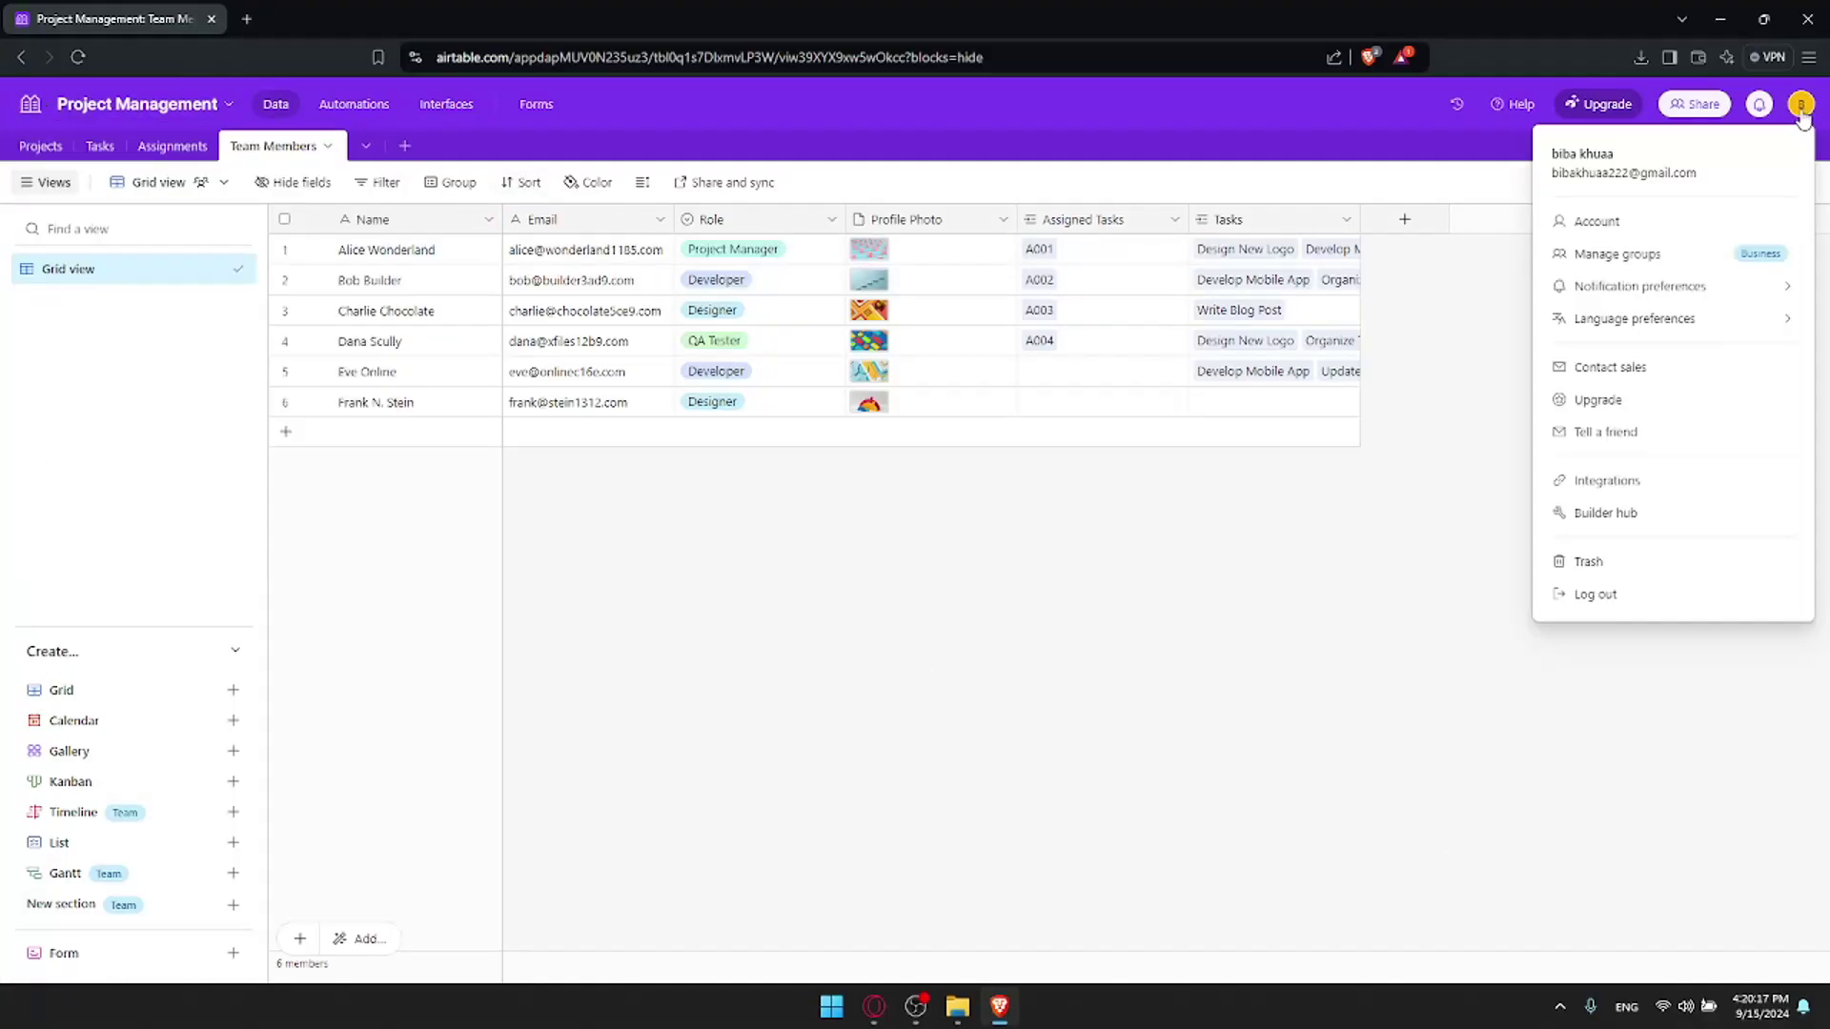
pyautogui.click(1706, 222)
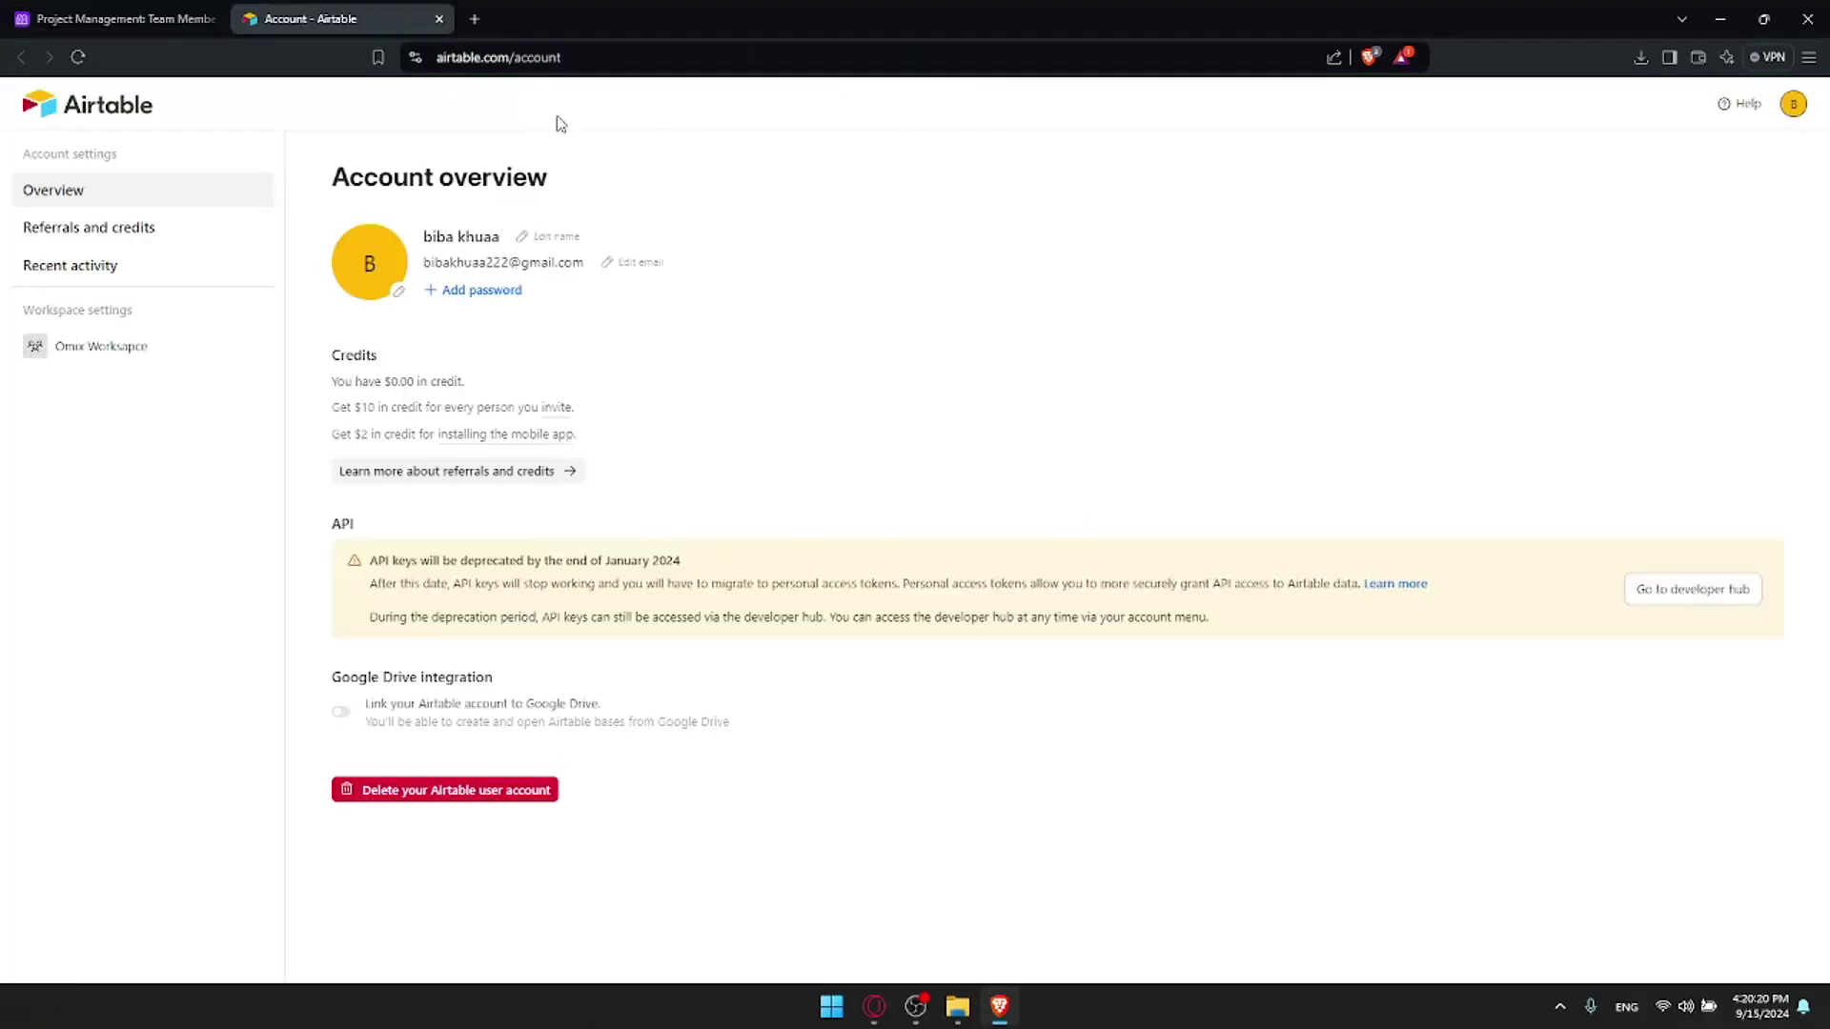
pyautogui.click(41, 107)
pyautogui.click(214, 19)
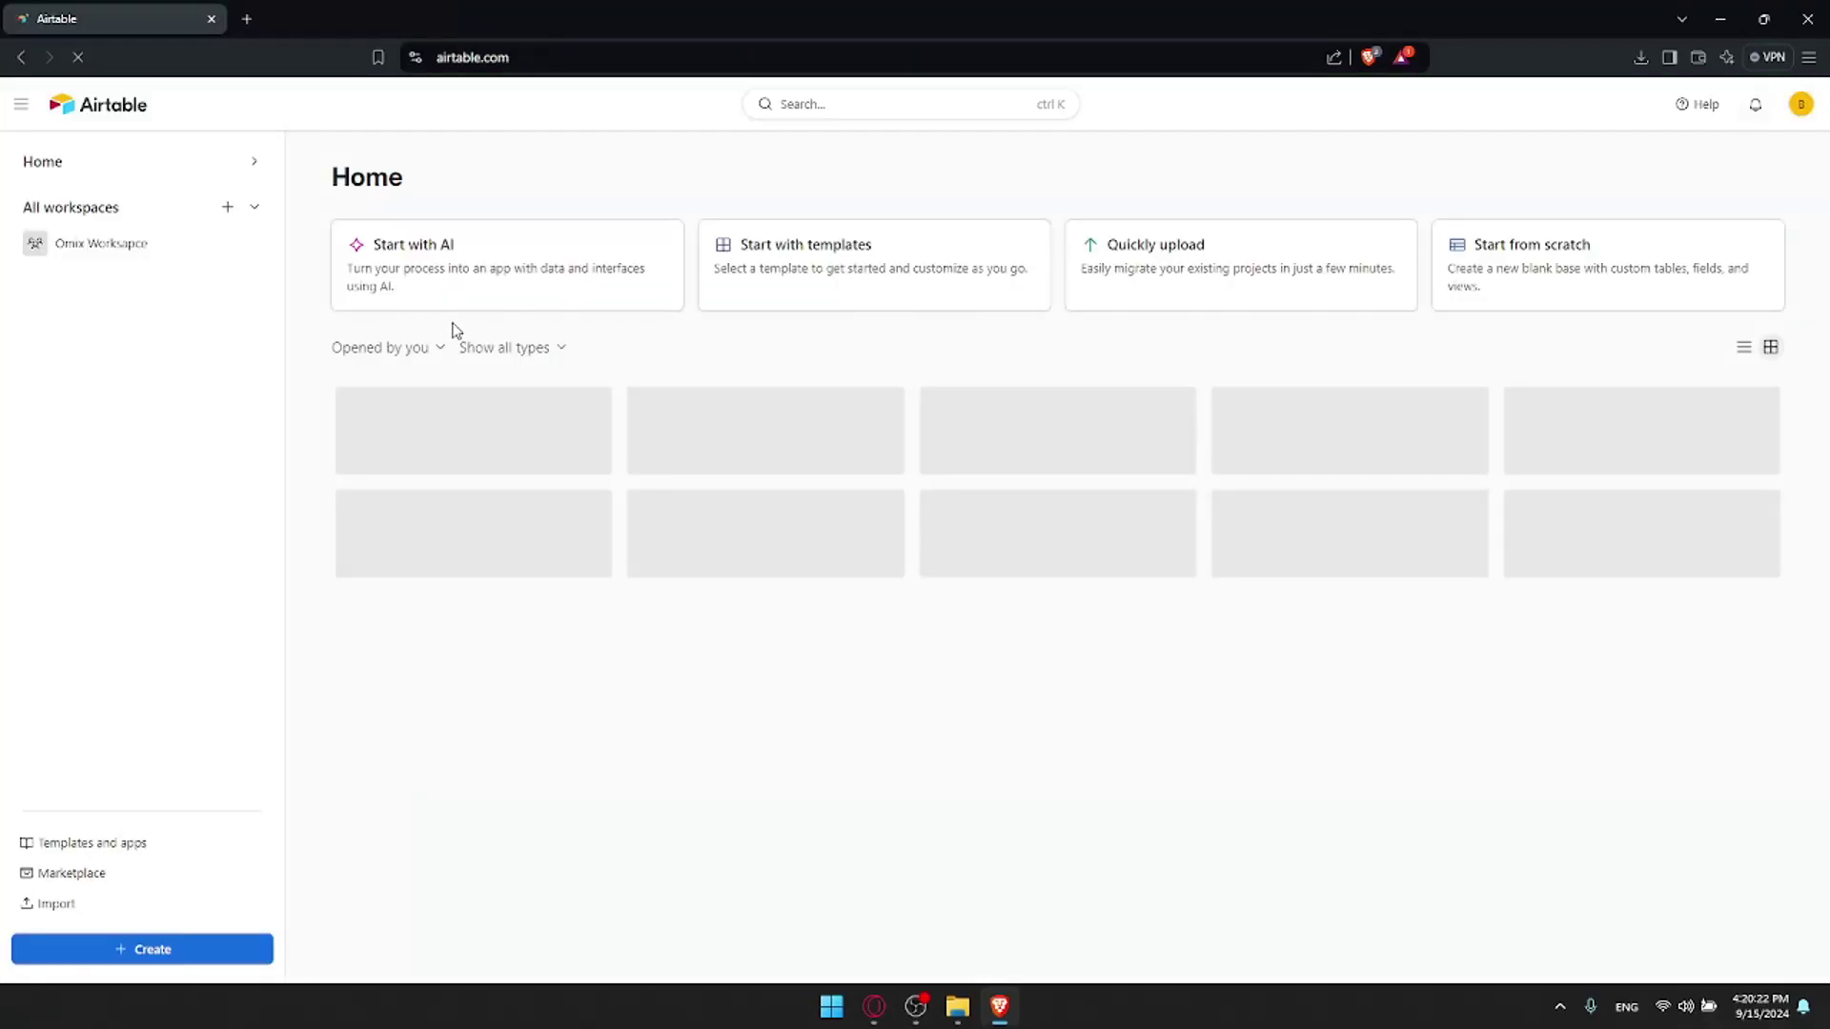
# Start an AI app build with the prompt 'create database' and submit it for generation
pyautogui.click(420, 263)
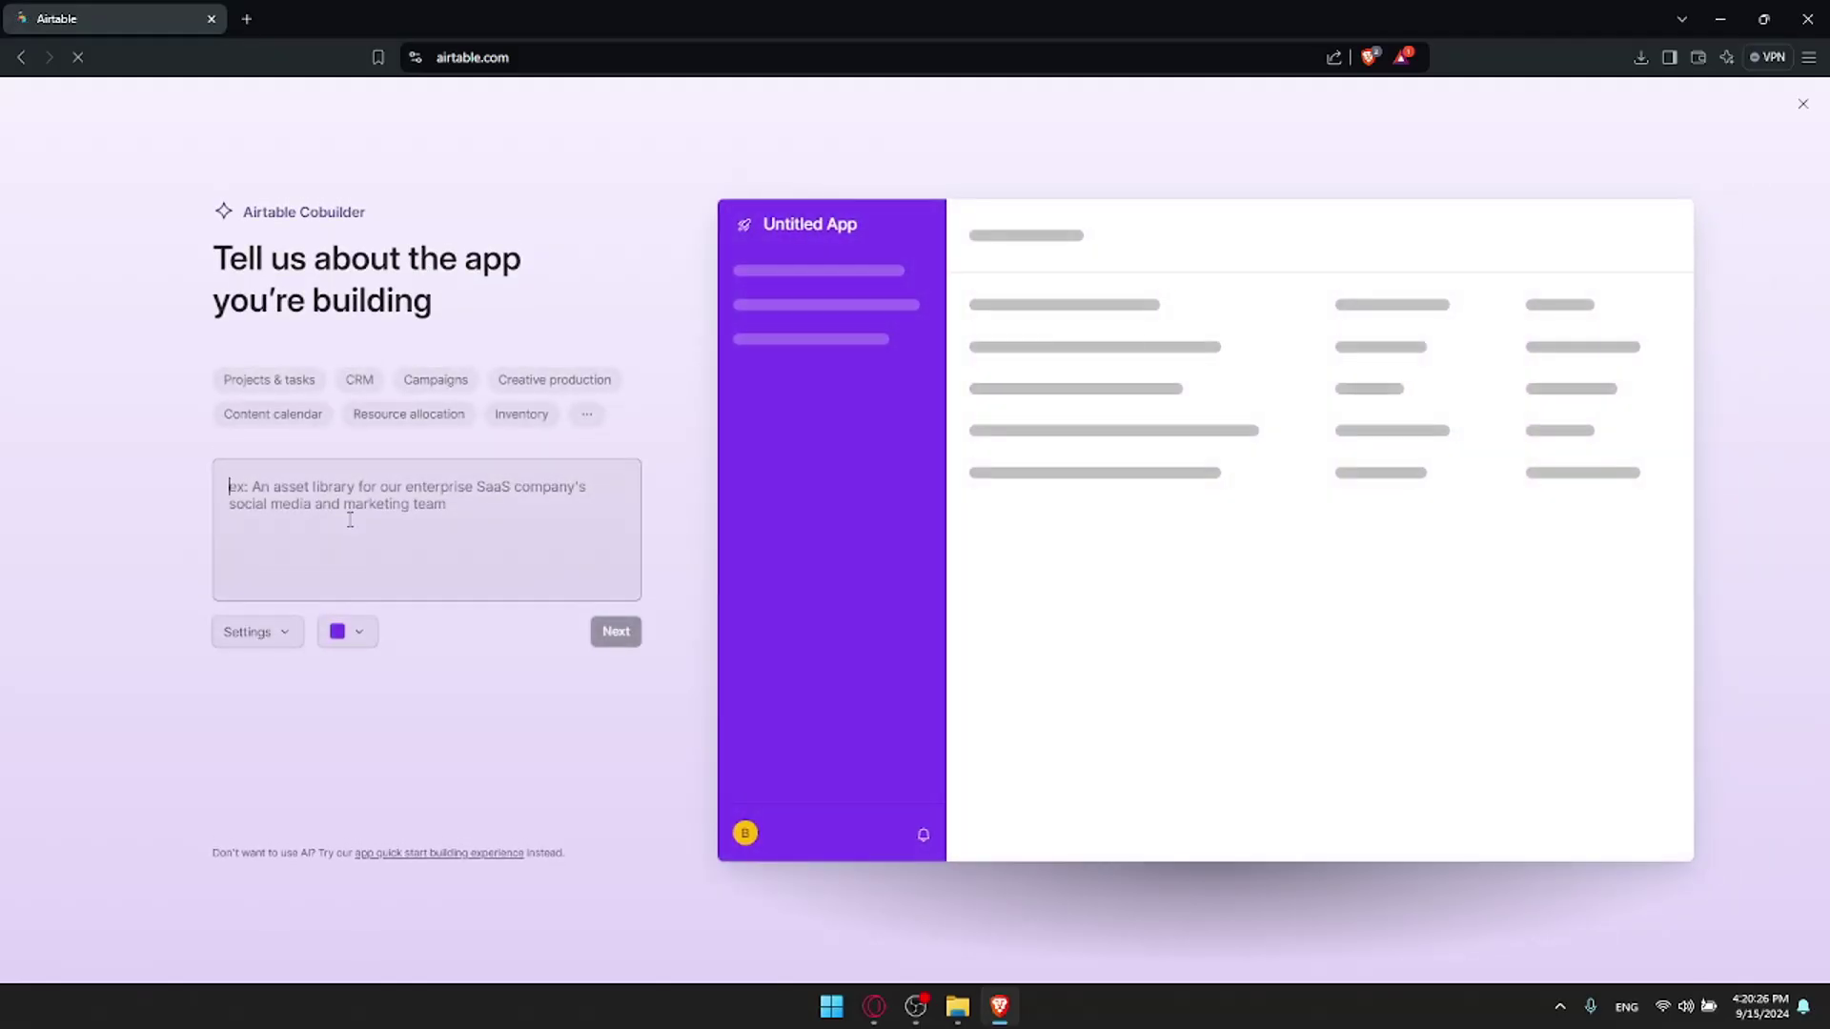
pyautogui.write('create database')
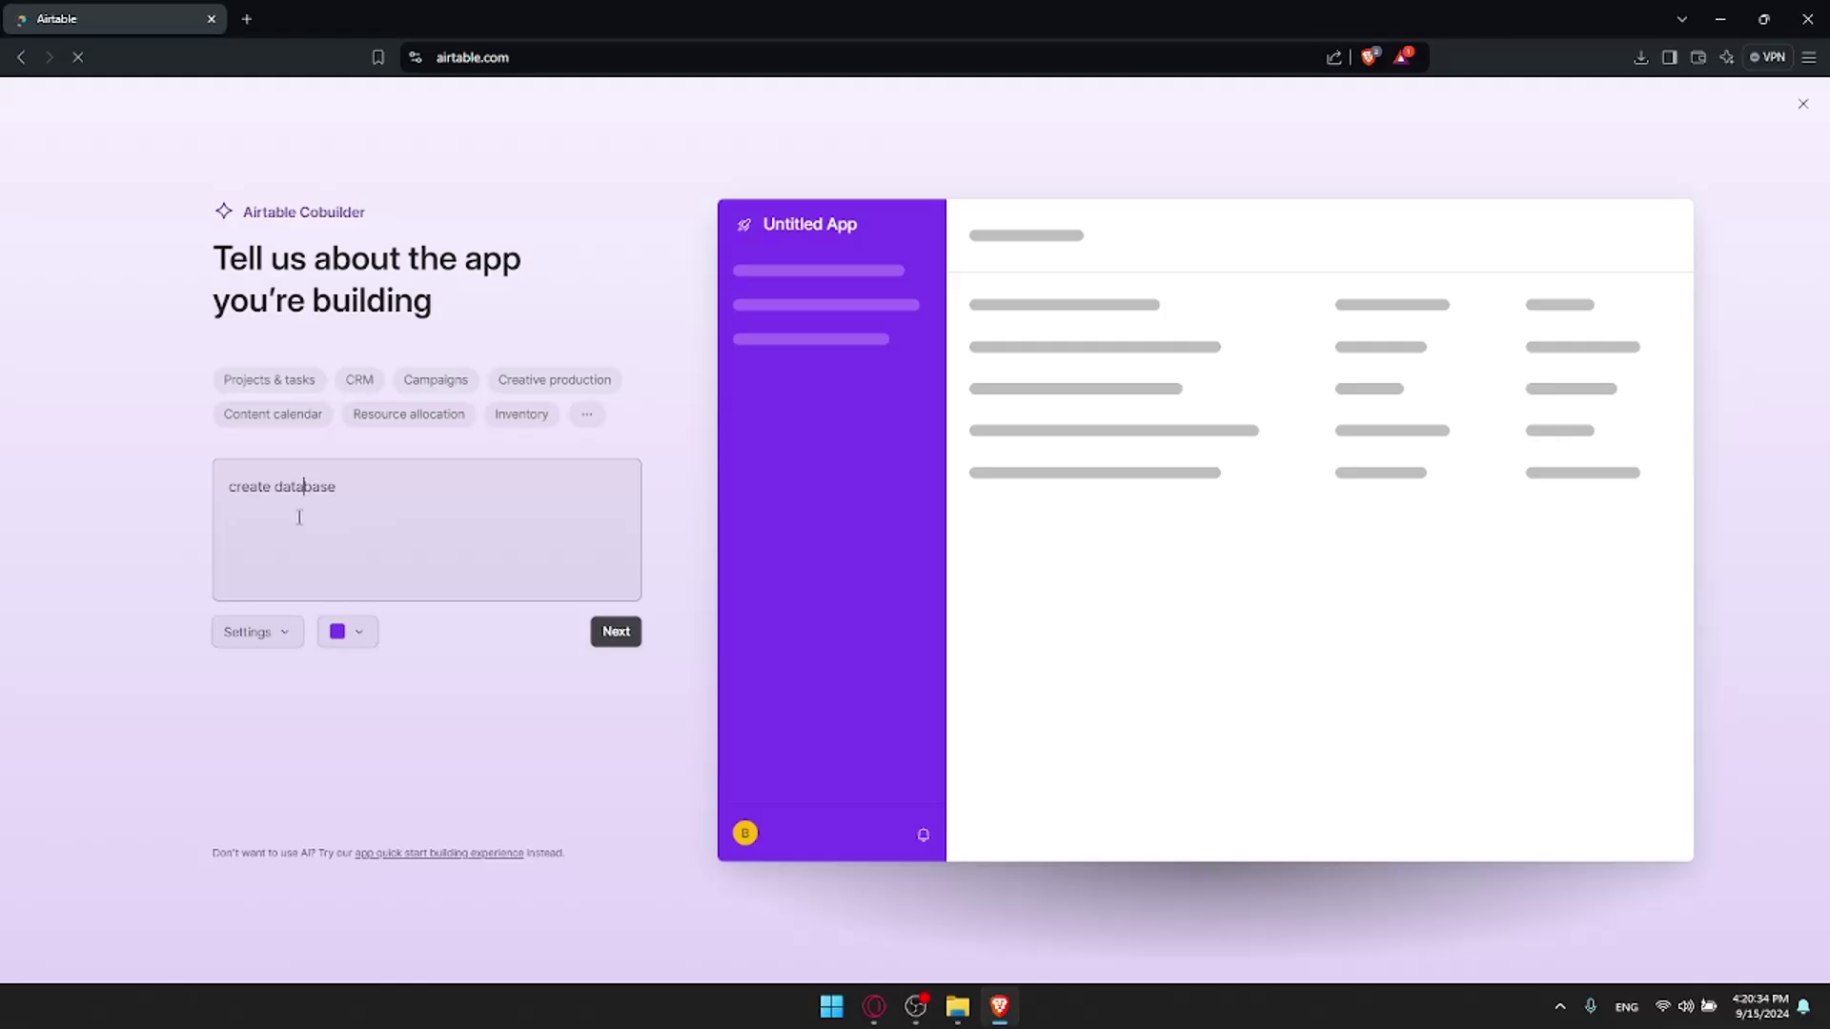
pyautogui.click(272, 634)
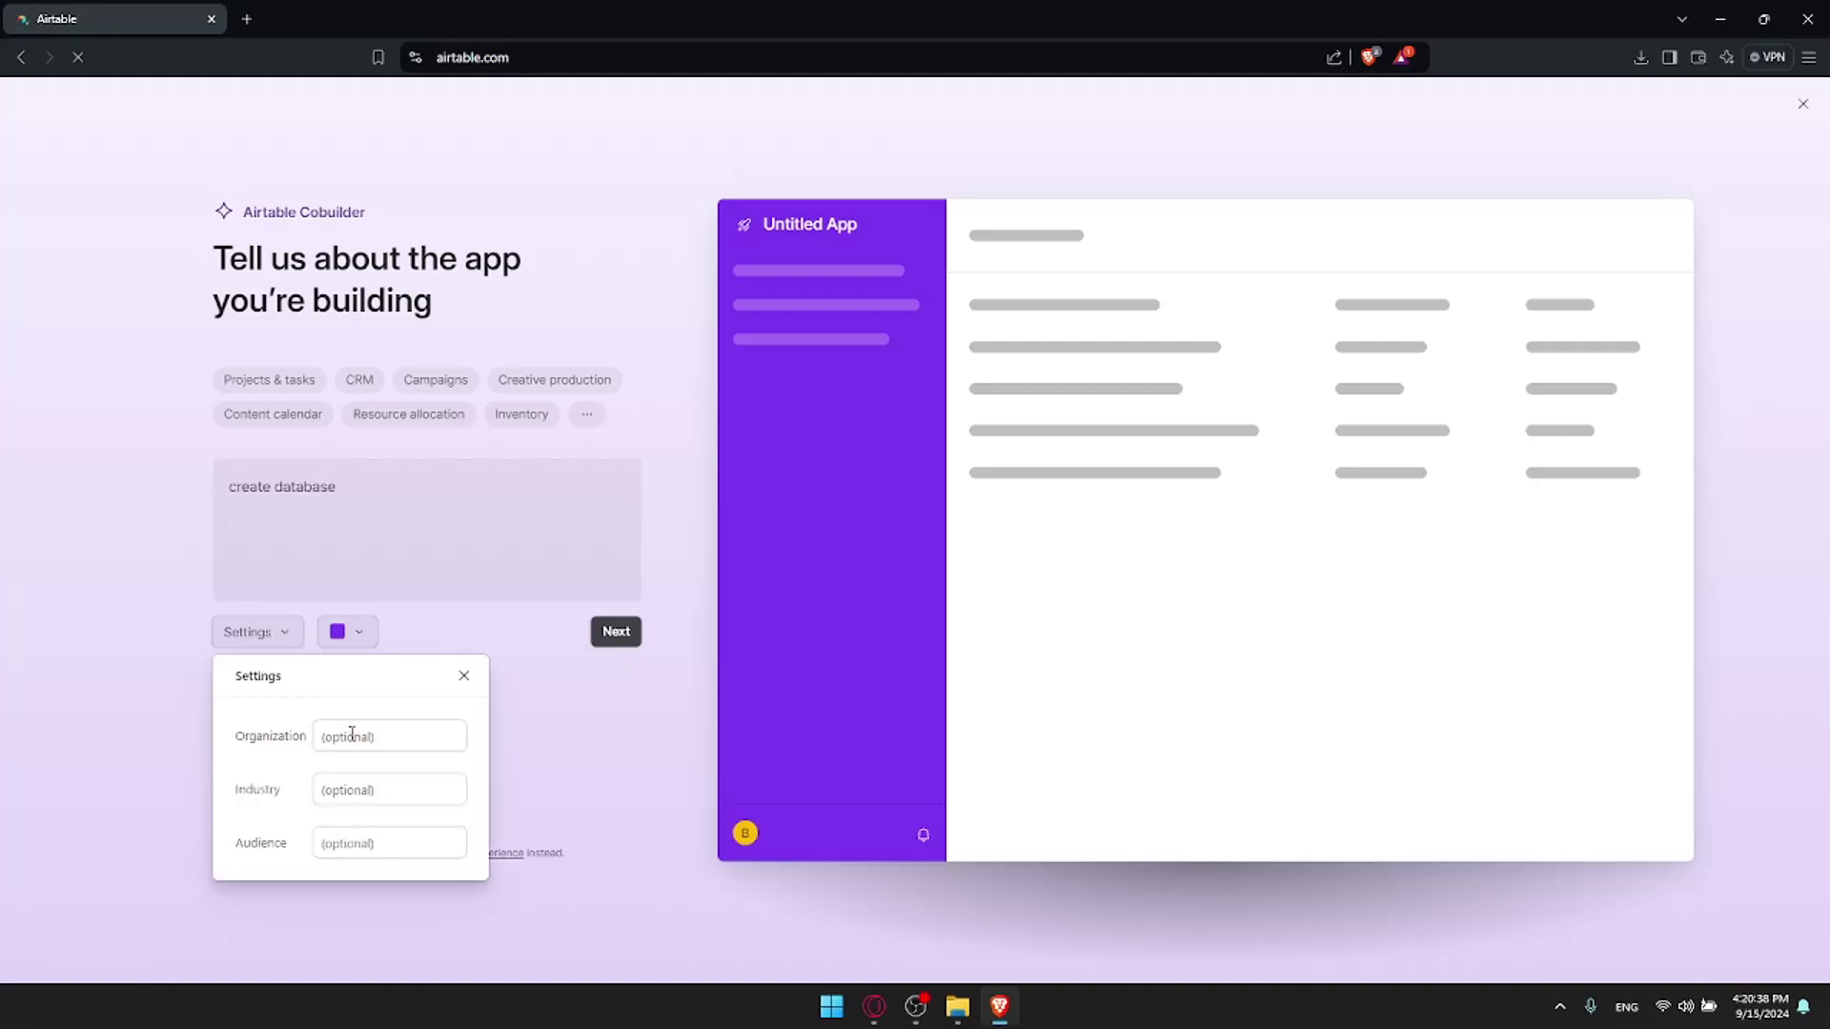
pyautogui.click(672, 711)
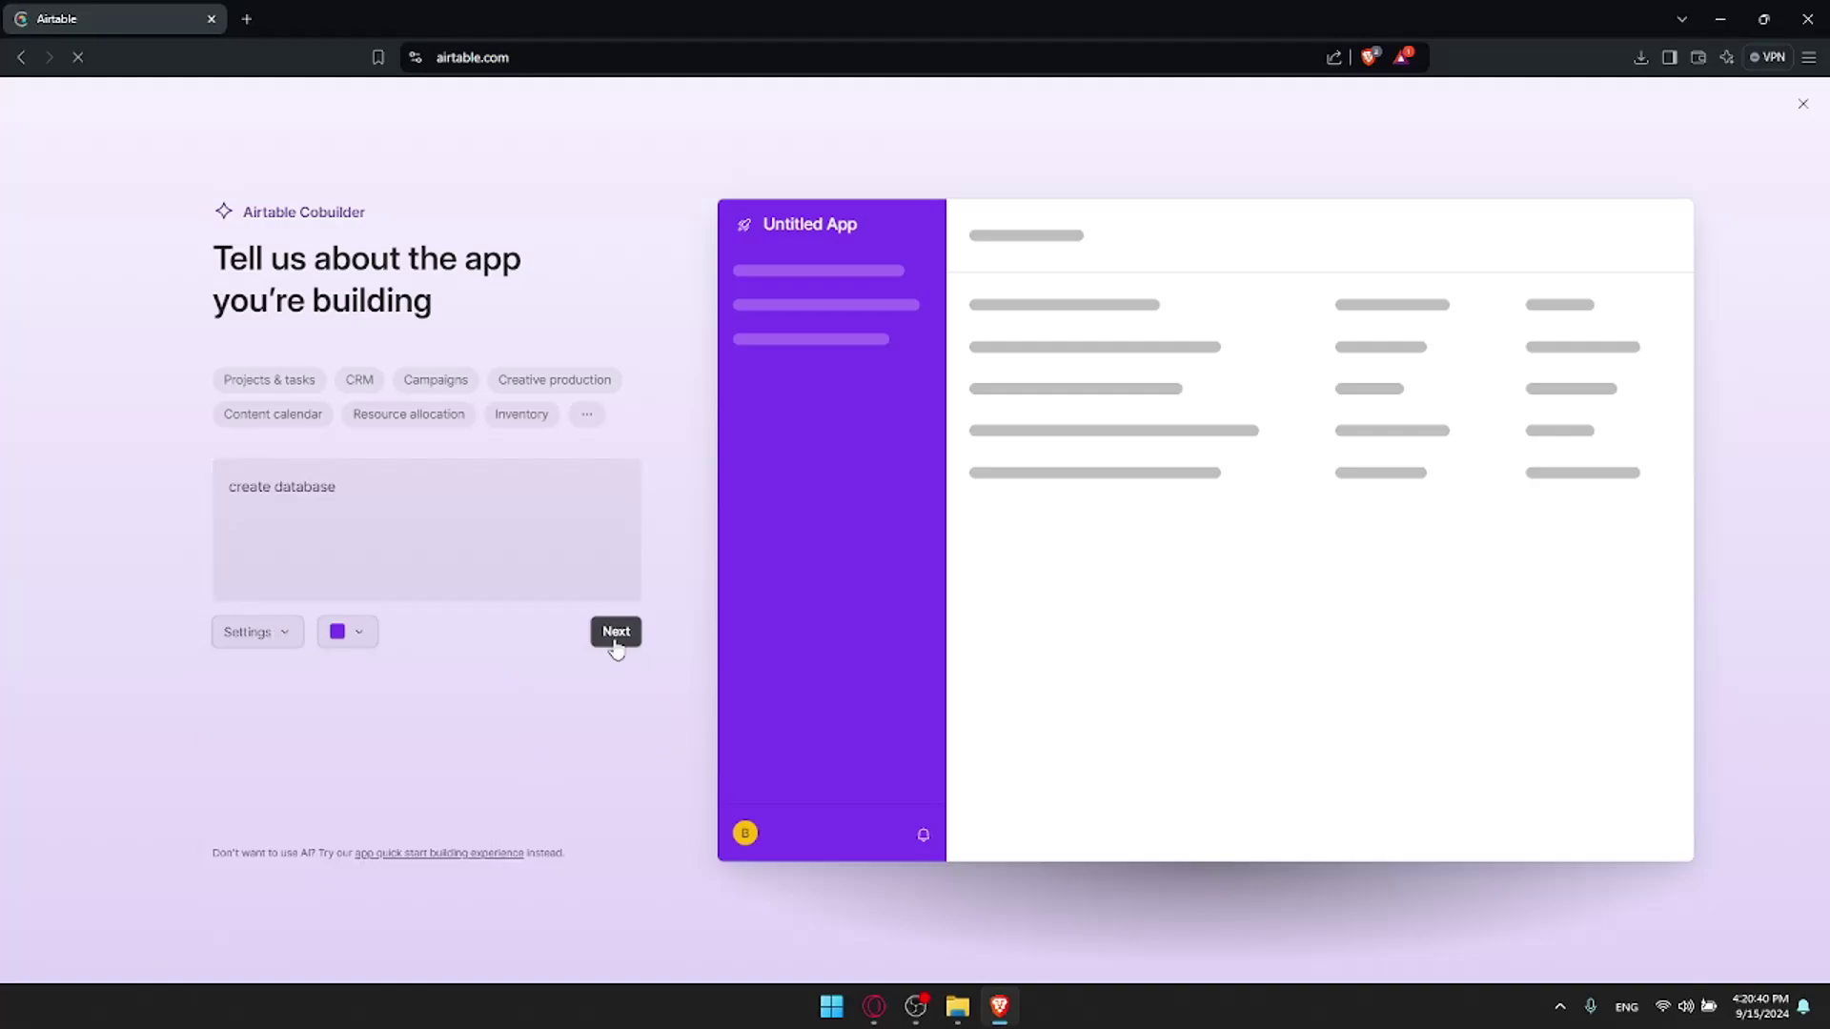
pyautogui.click(612, 633)
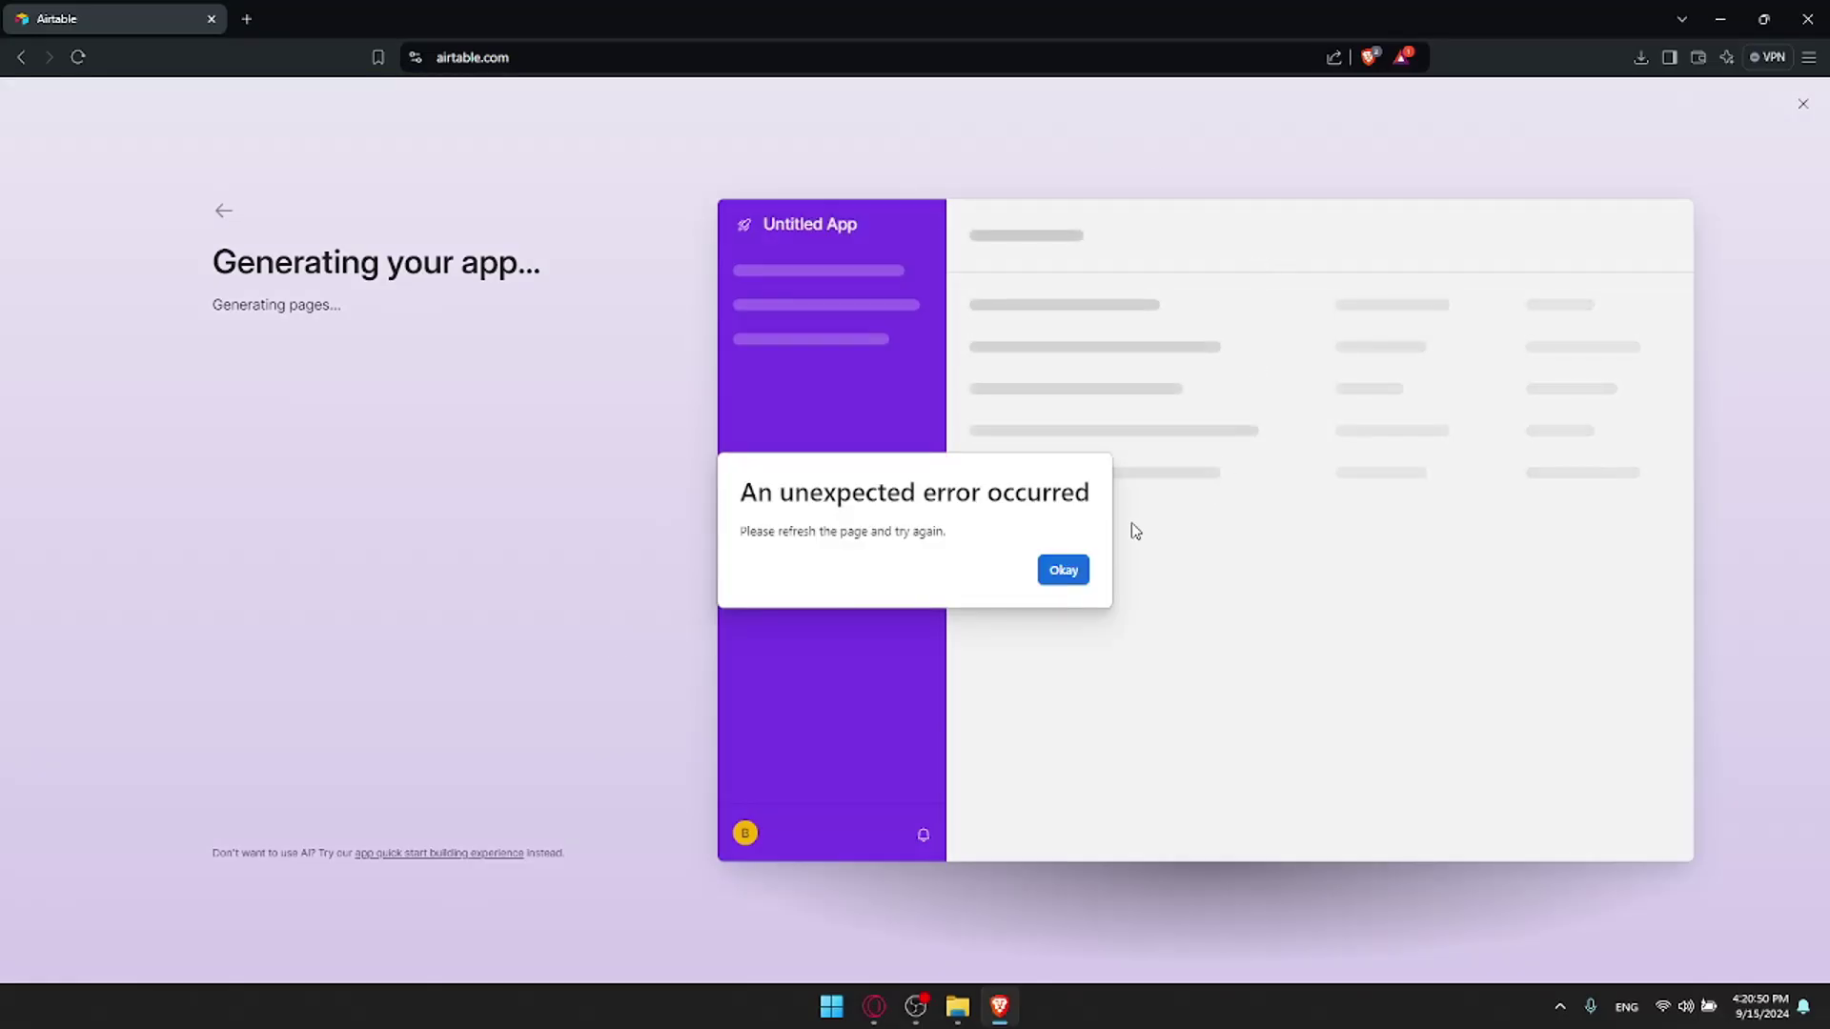
# Dismiss the two unexpected error messages and abandon the stalled generation
pyautogui.click(1060, 571)
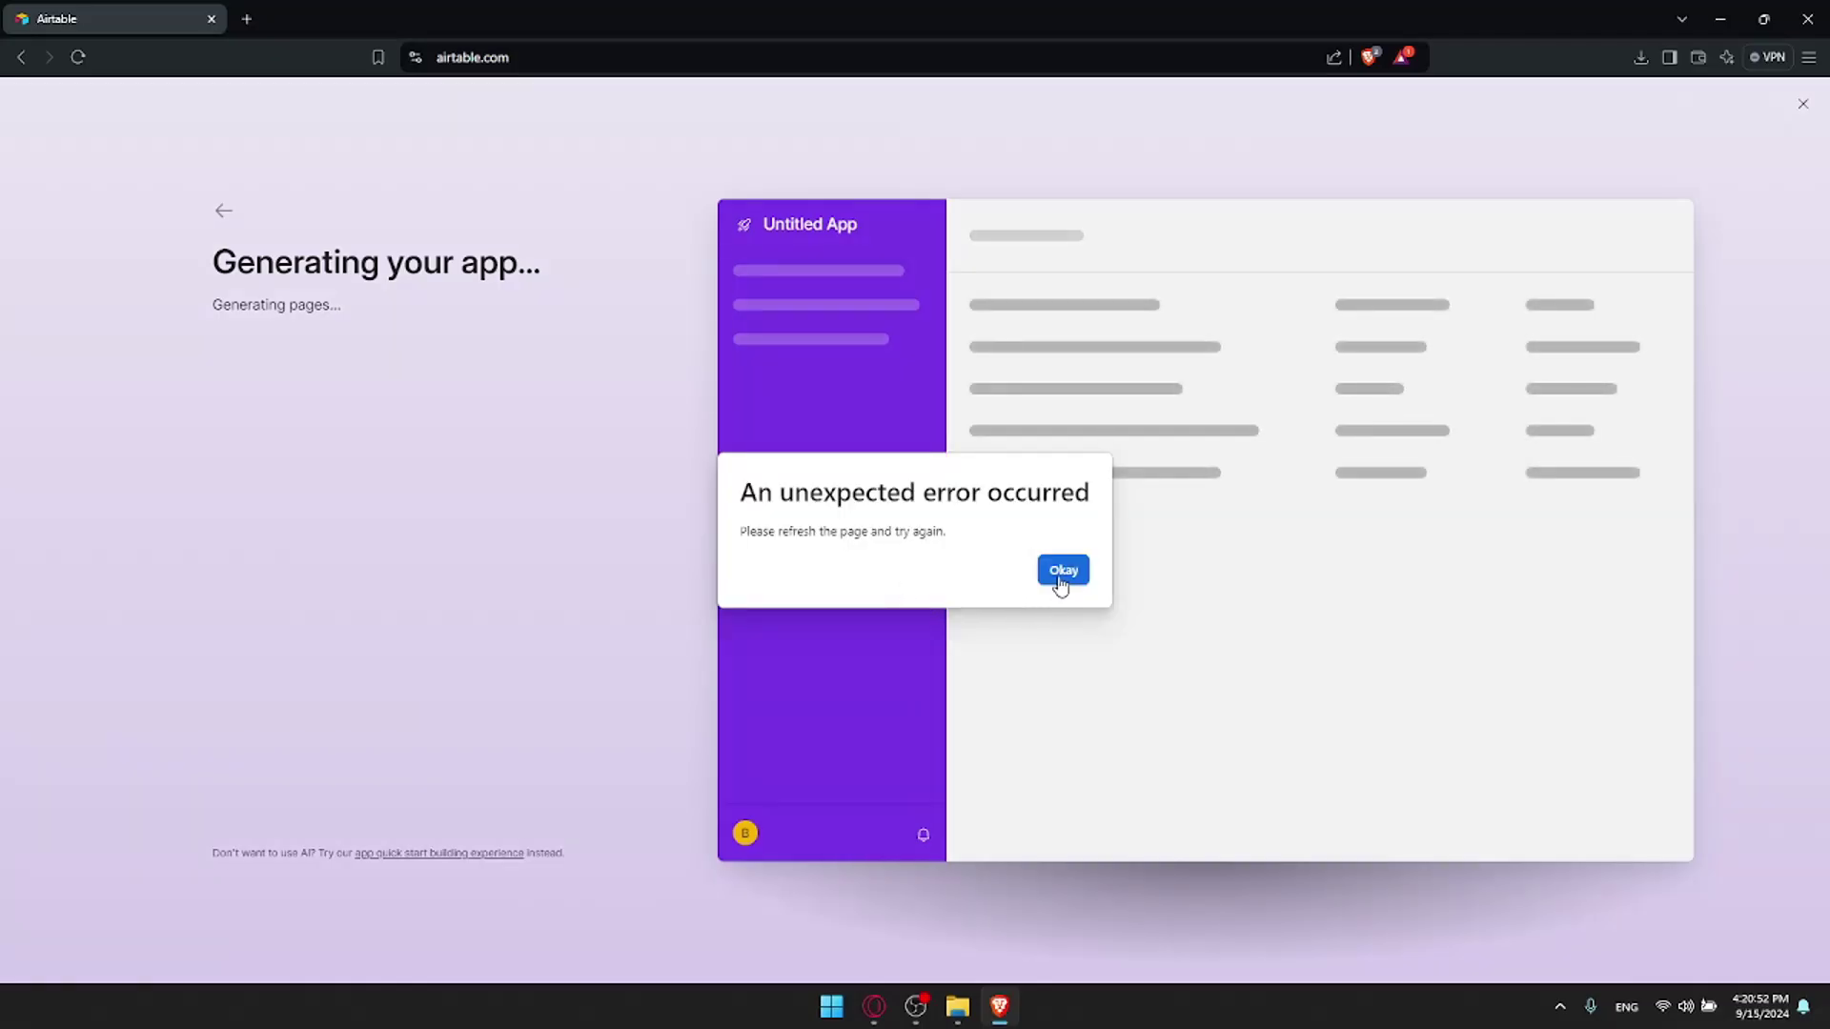
pyautogui.click(1060, 574)
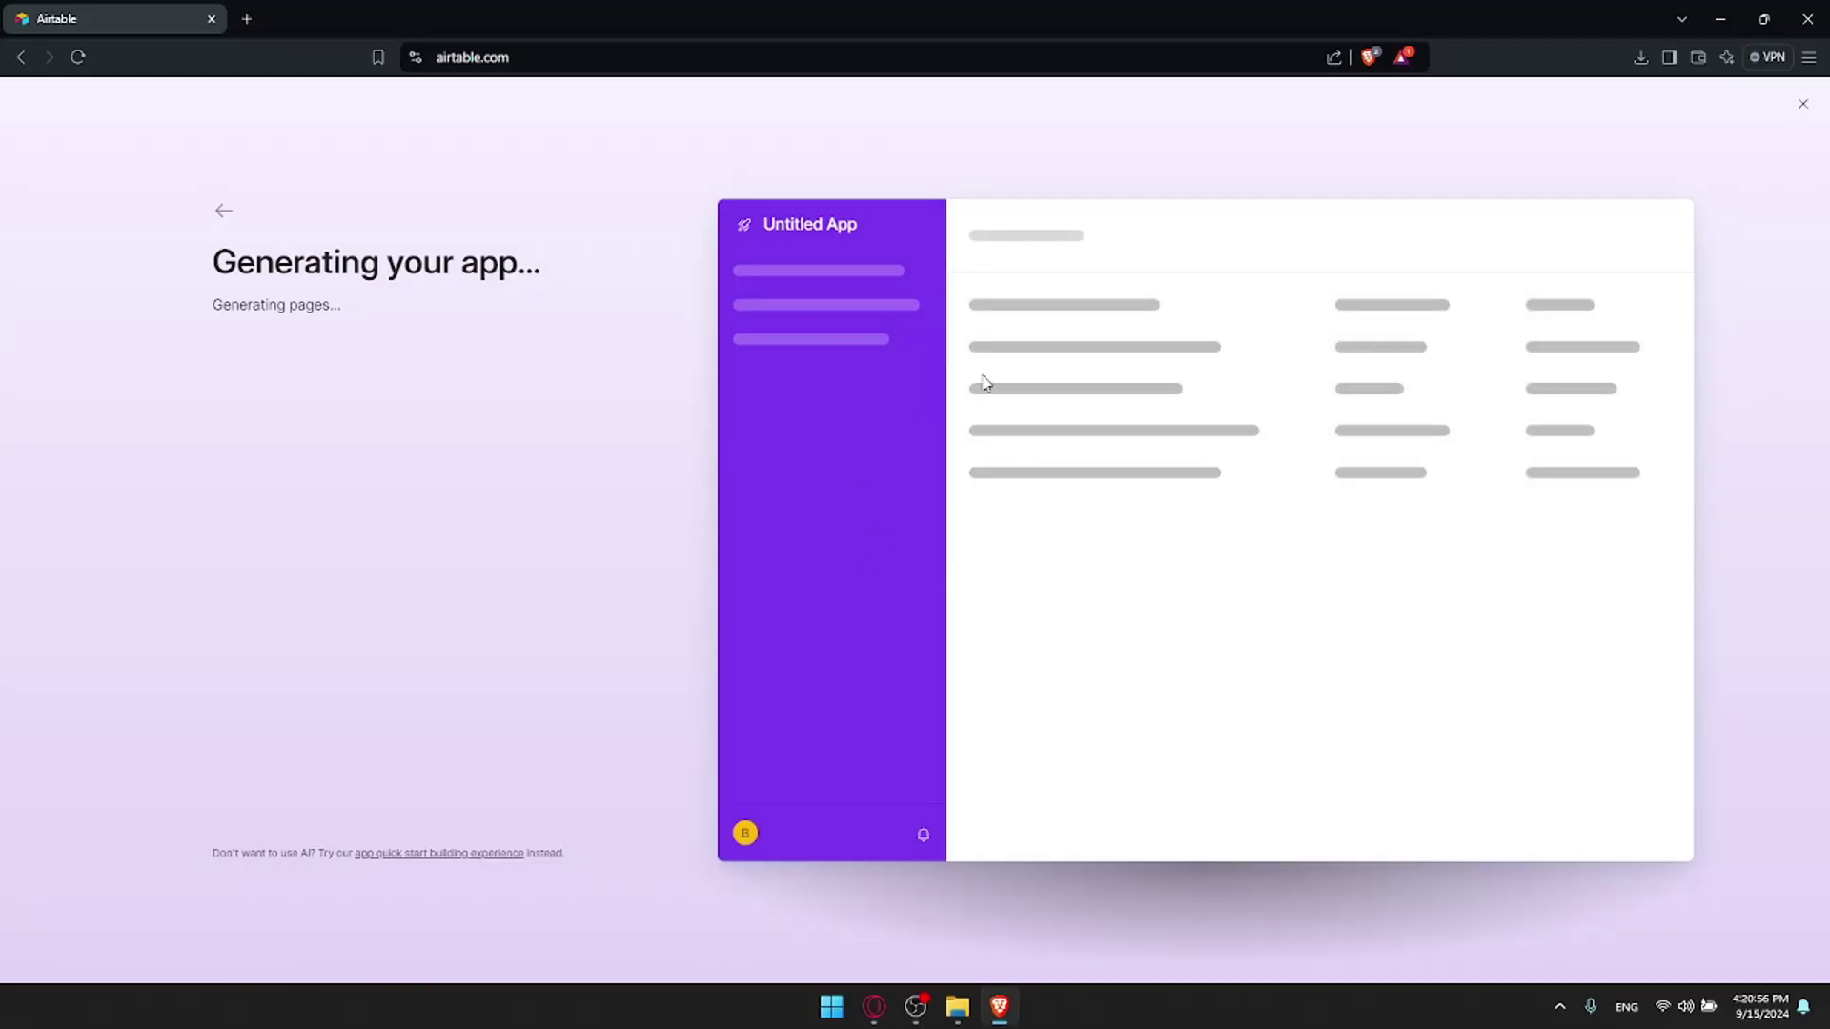
pyautogui.click(1803, 103)
# Describe the database app in a new Cobuilder prompt and submit it to get a proposal
pyautogui.click(580, 273)
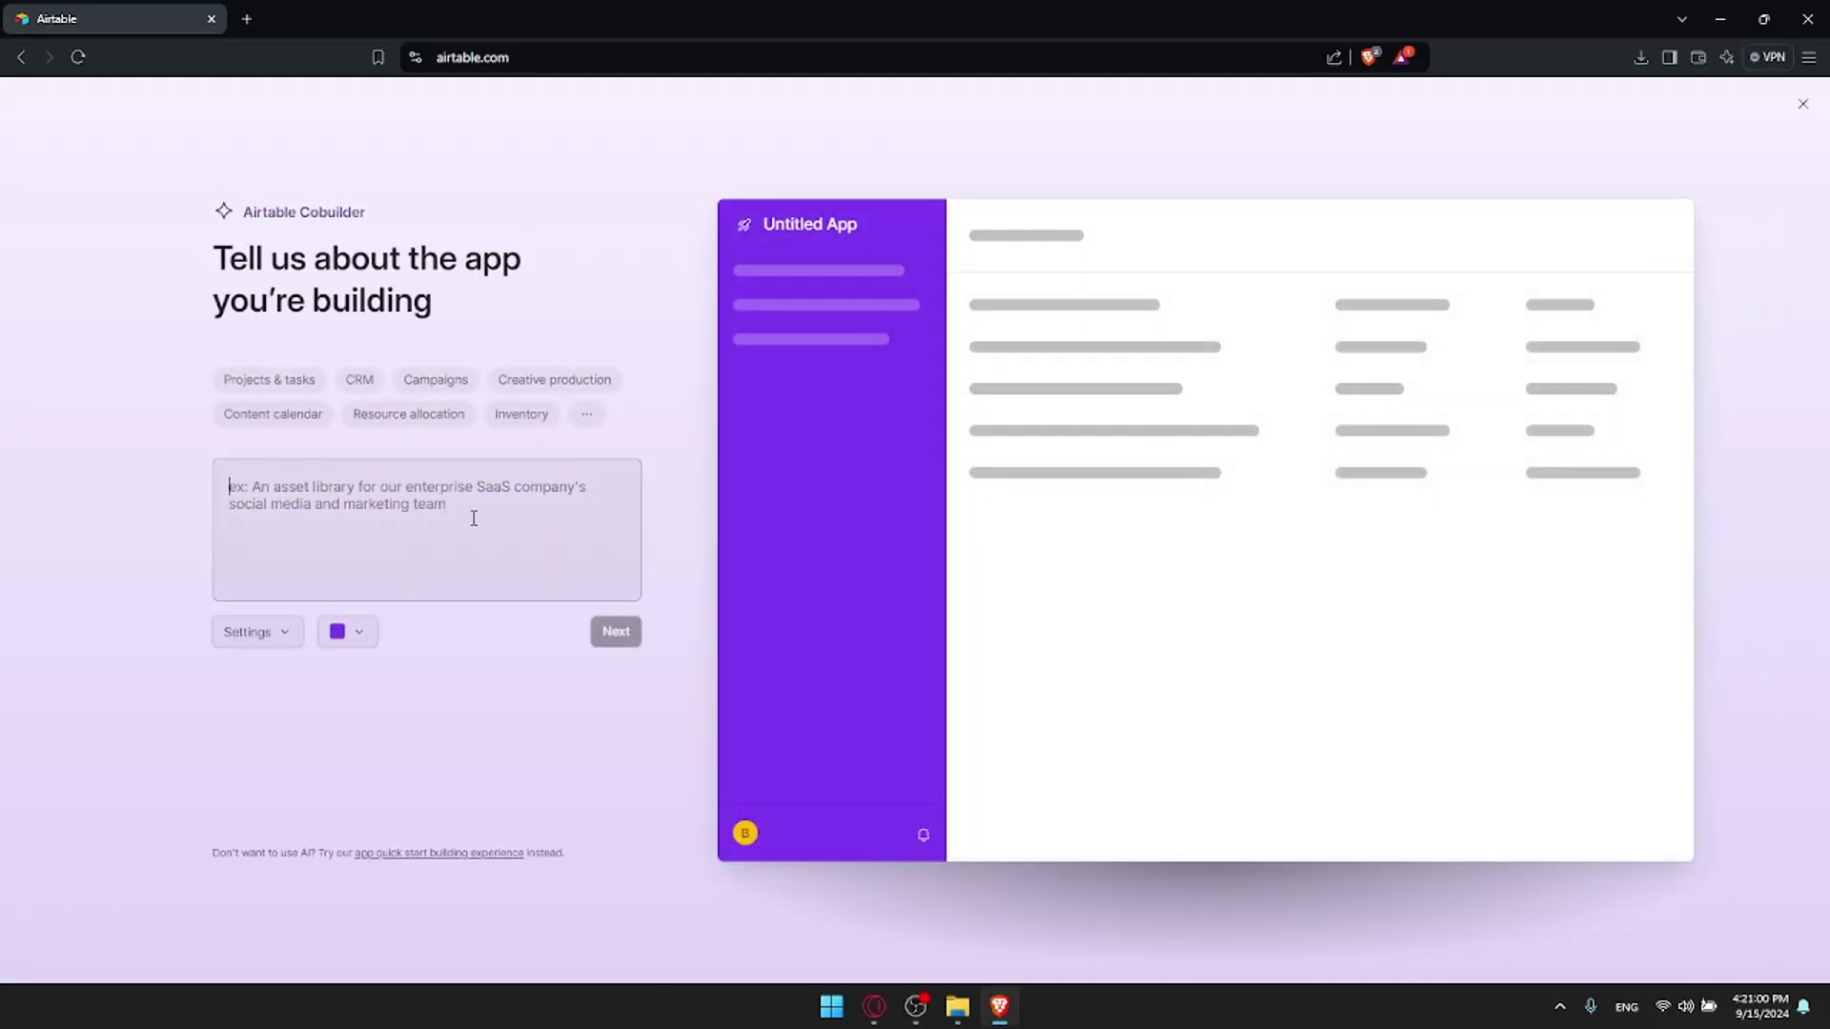
pyautogui.write('create databse')
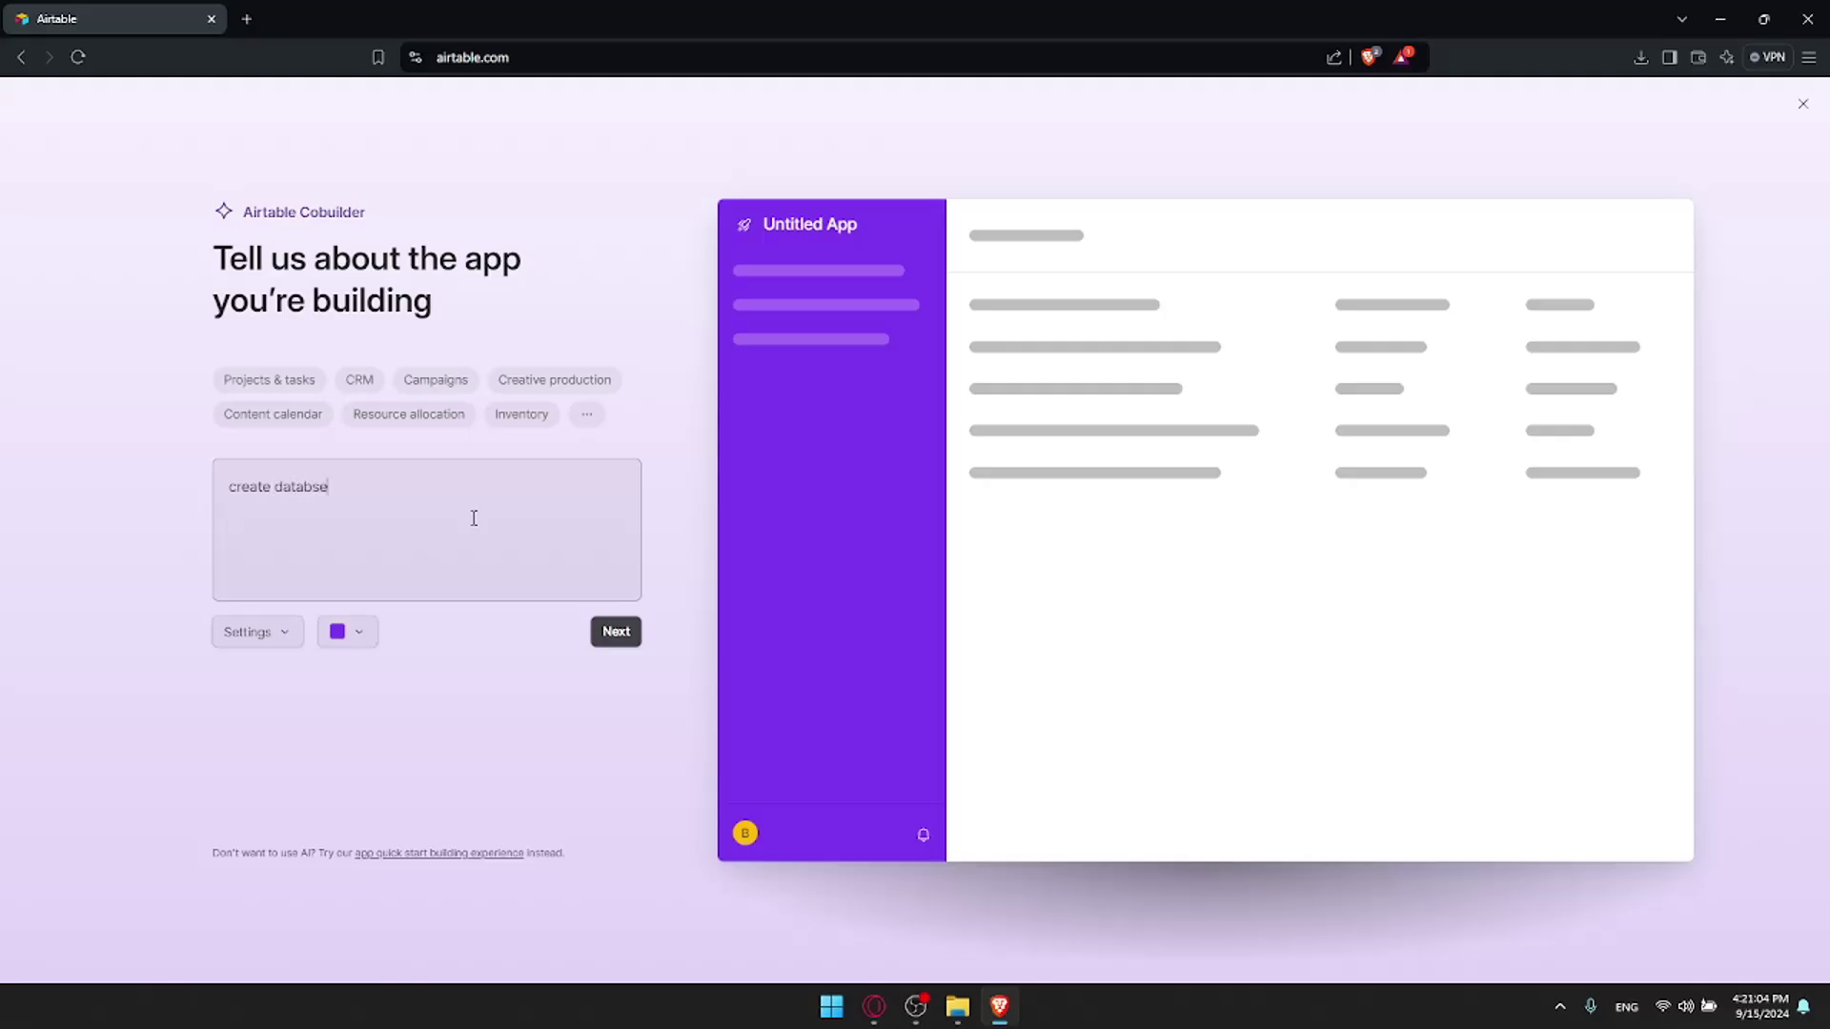
pyautogui.click(622, 644)
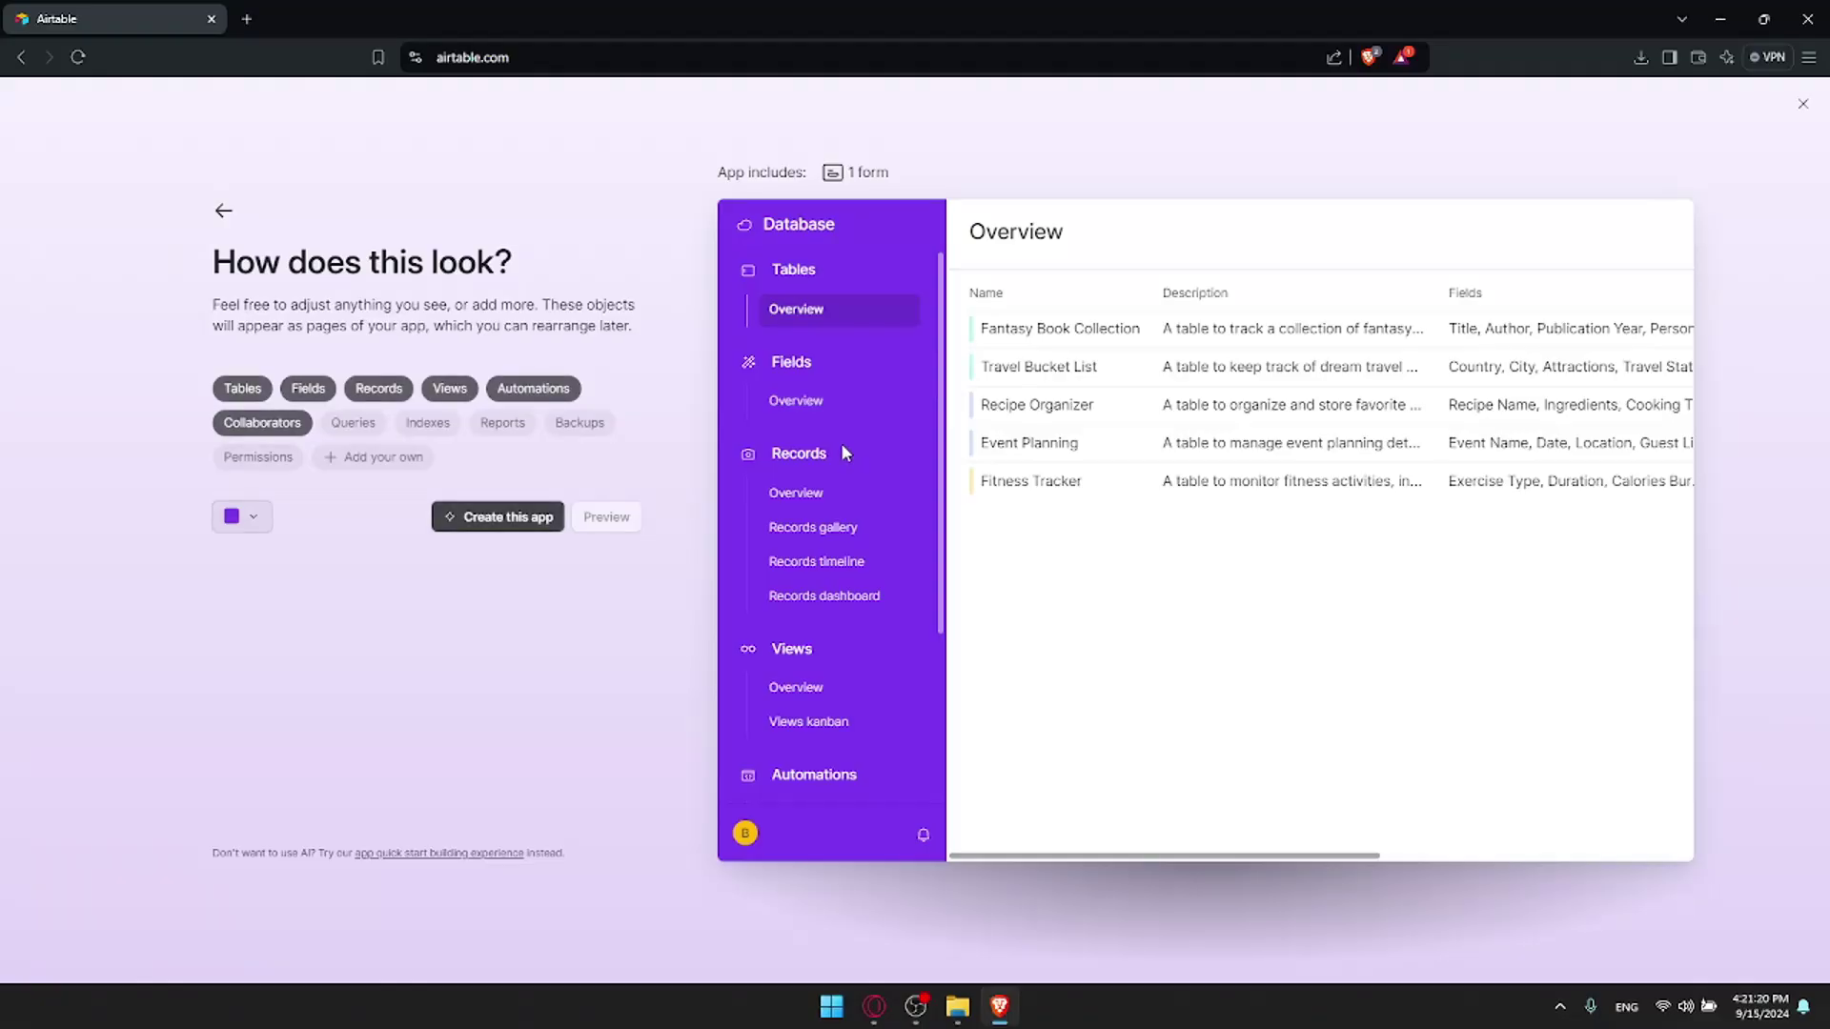
# Review the proposed Database app's sidebar, then create the app
pyautogui.scroll(-3, 776, 302)
pyautogui.scroll(3, 776, 302)
pyautogui.scroll(-3, 762, 400)
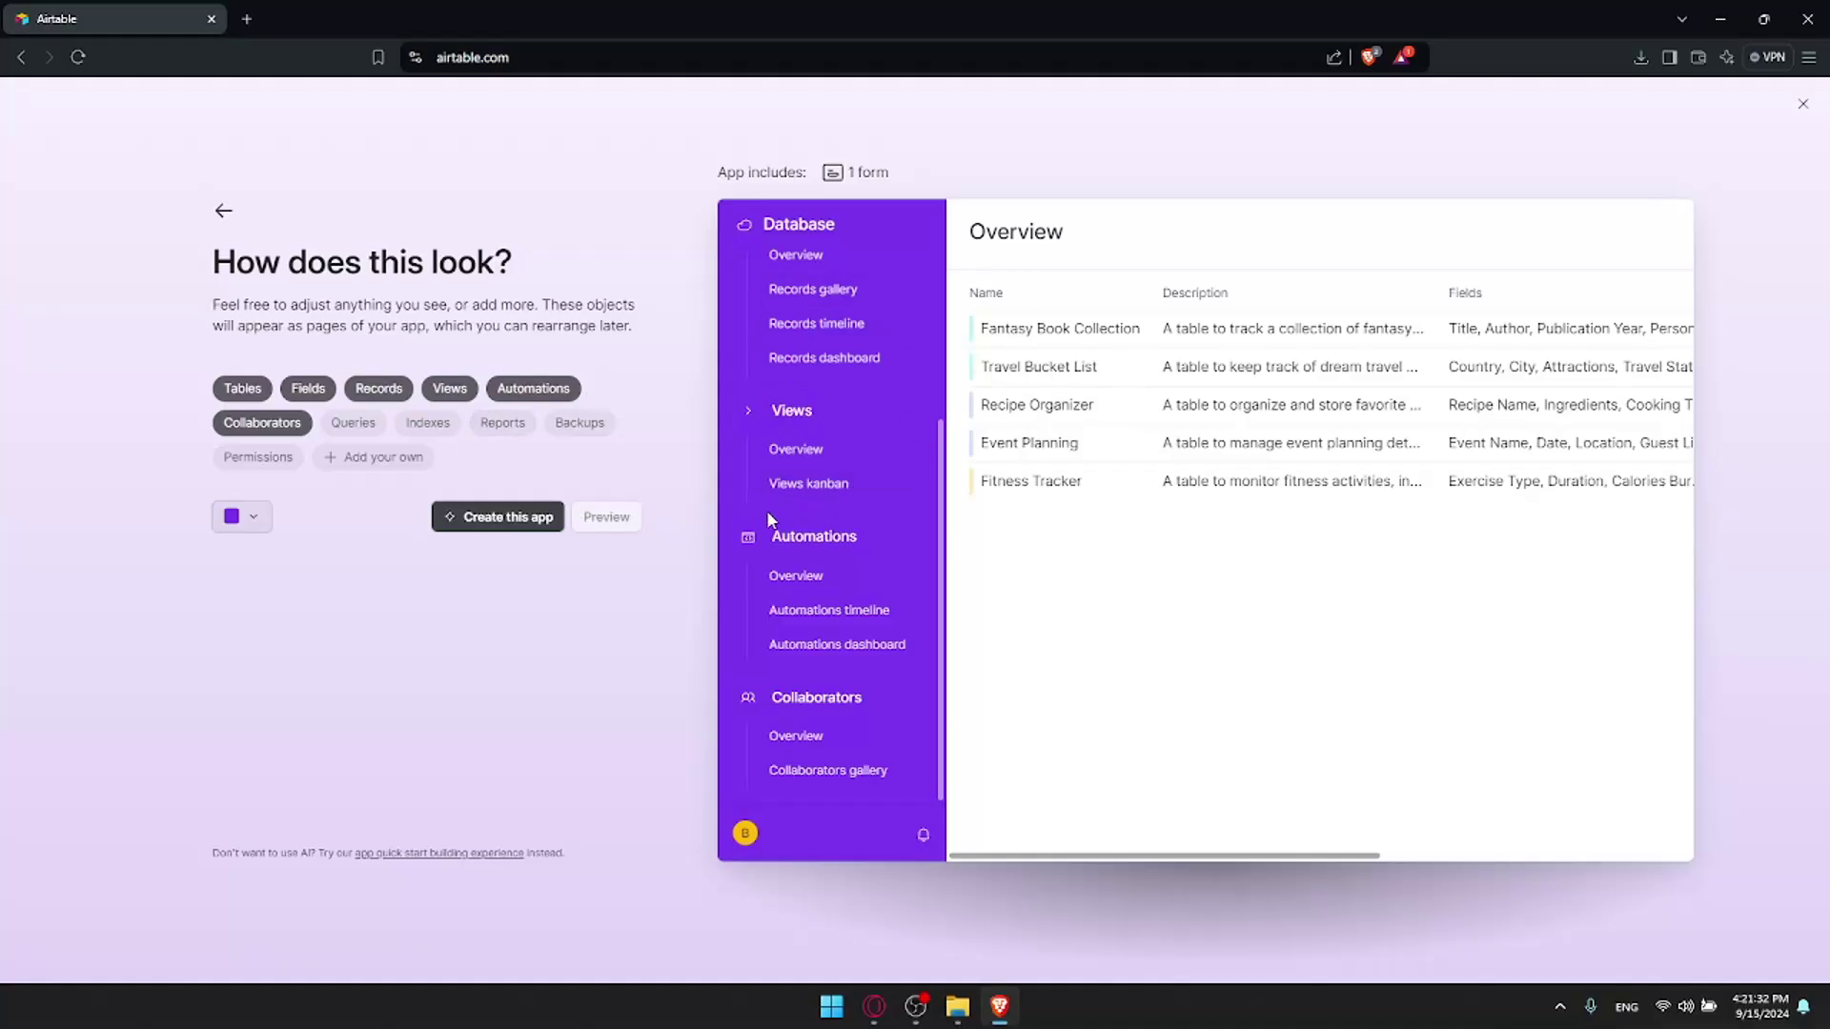
pyautogui.click(460, 519)
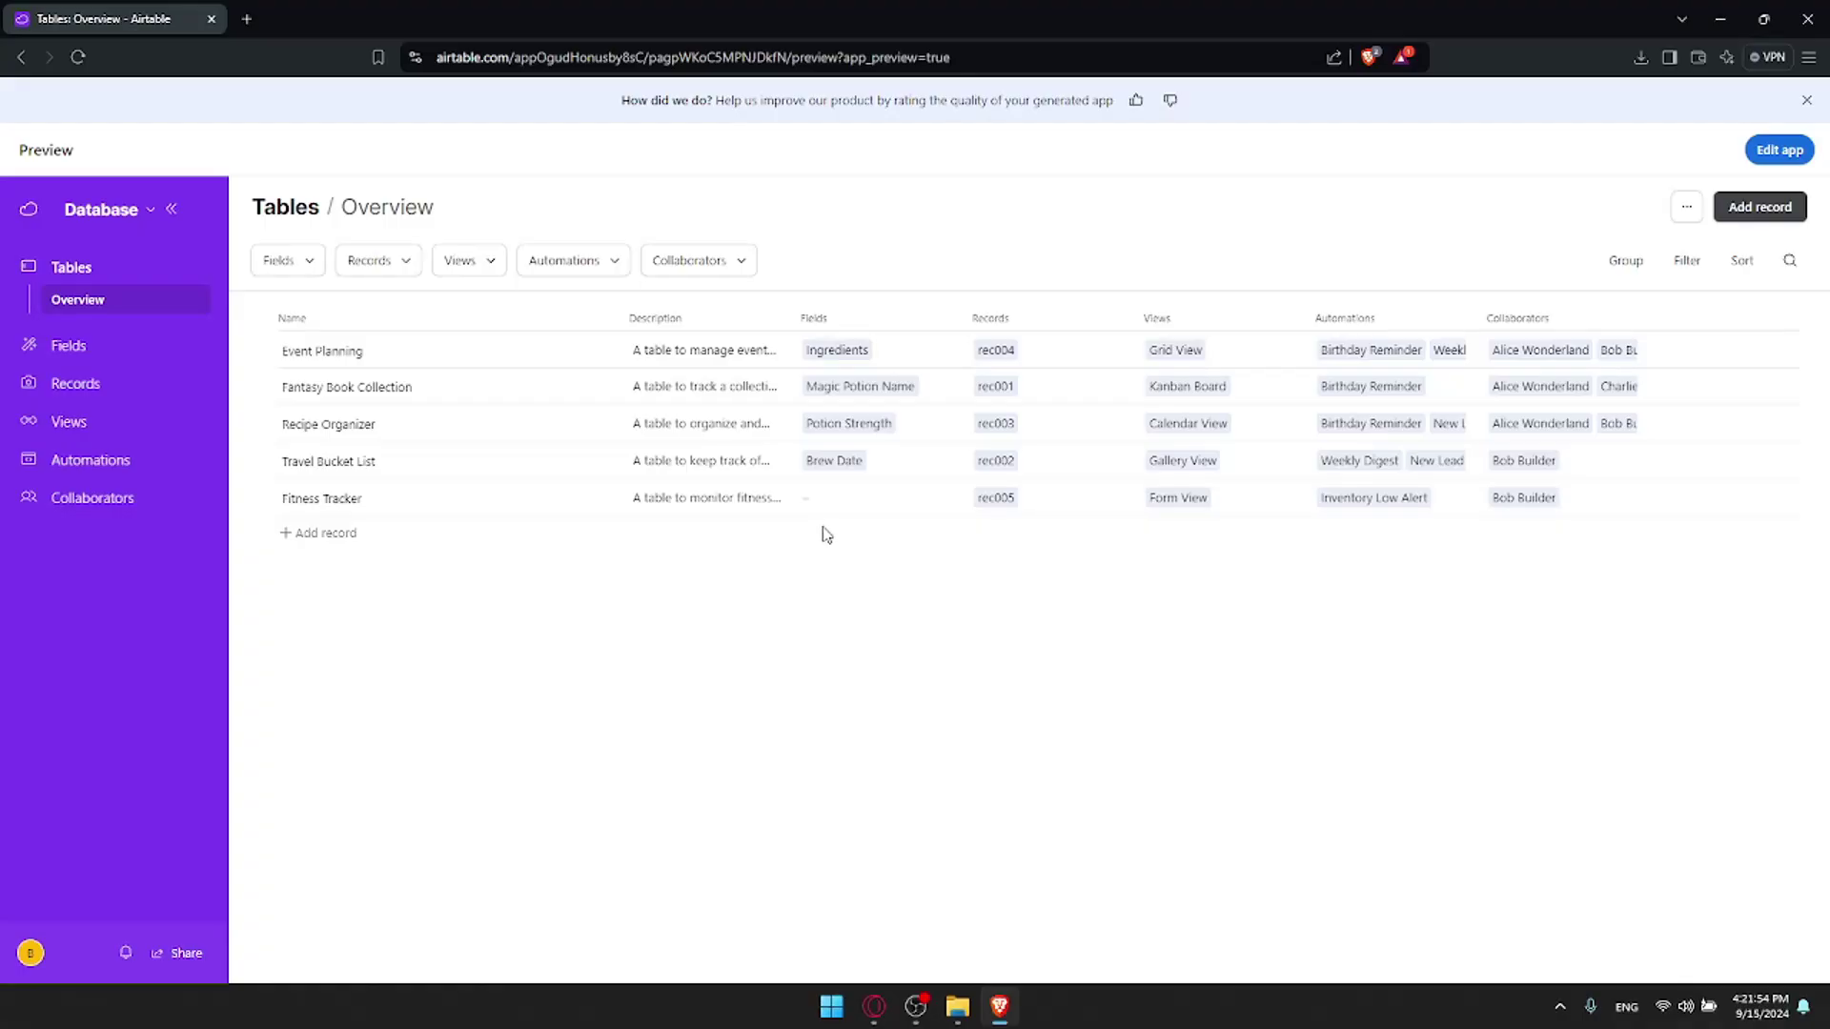
# Browse the Fields page and its add-record form, then the Tables and Records overviews
pyautogui.click(81, 343)
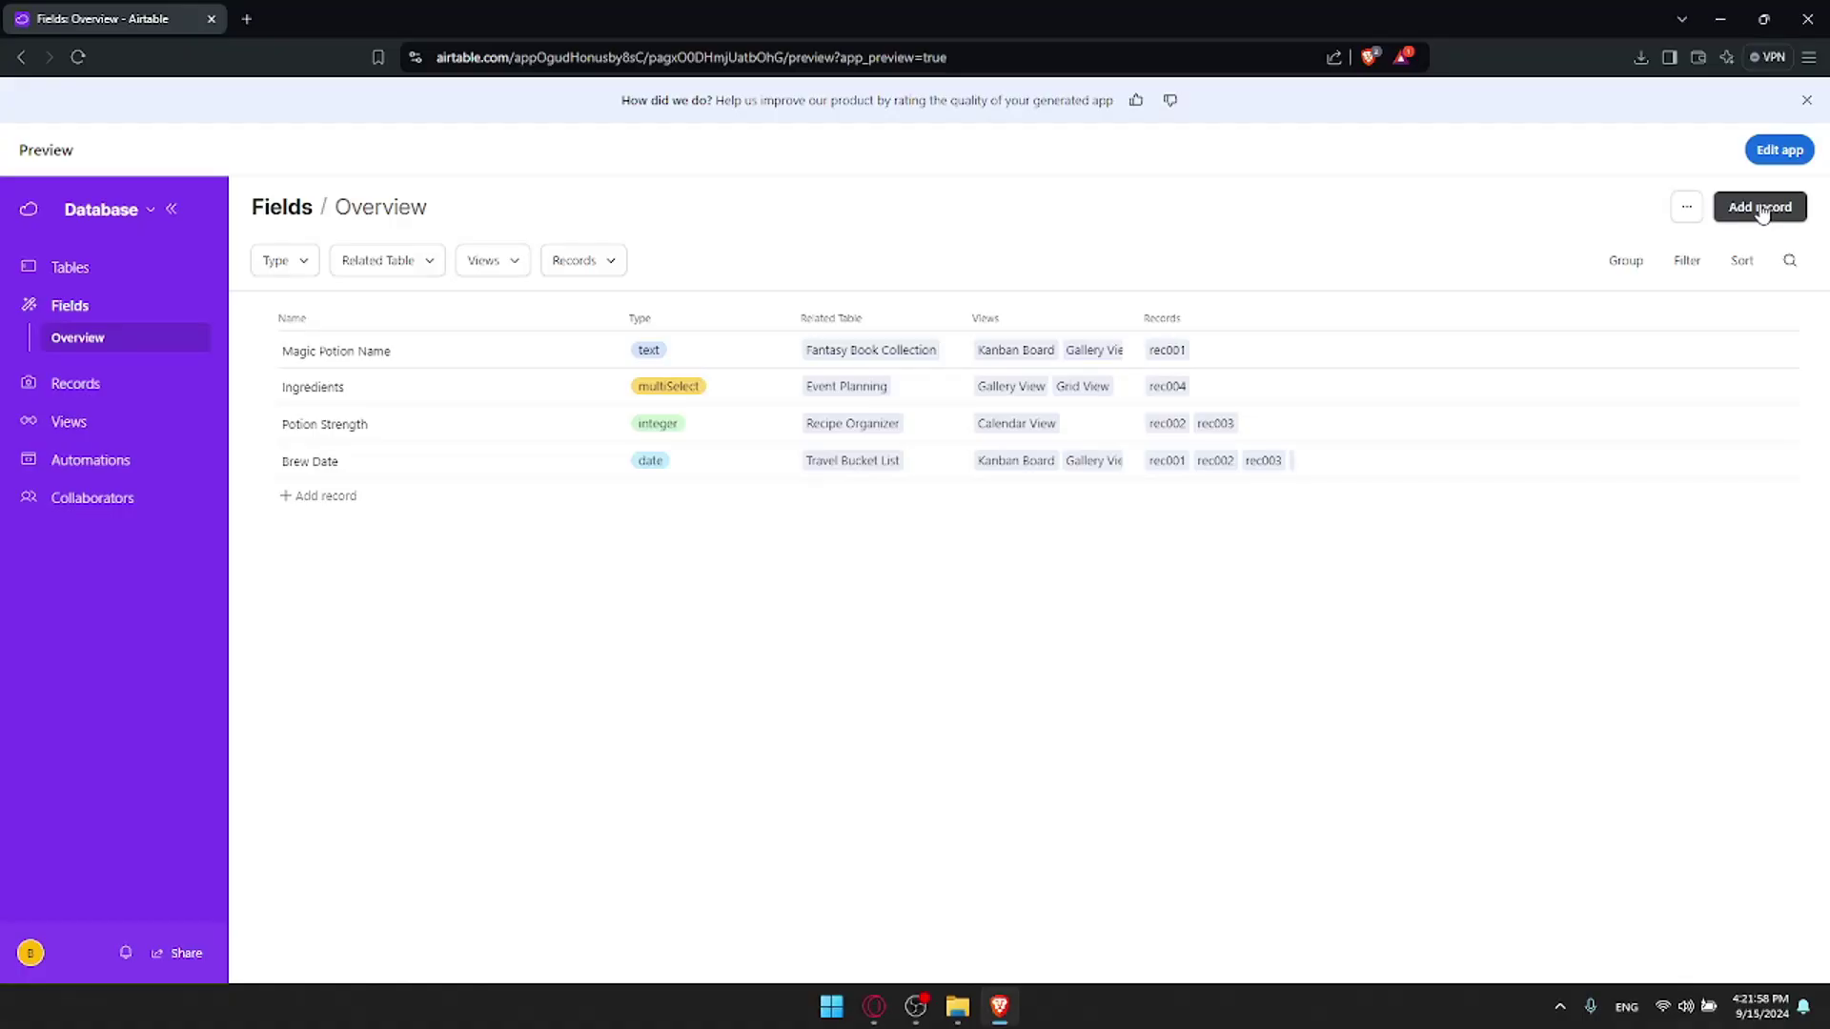
pyautogui.click(1760, 207)
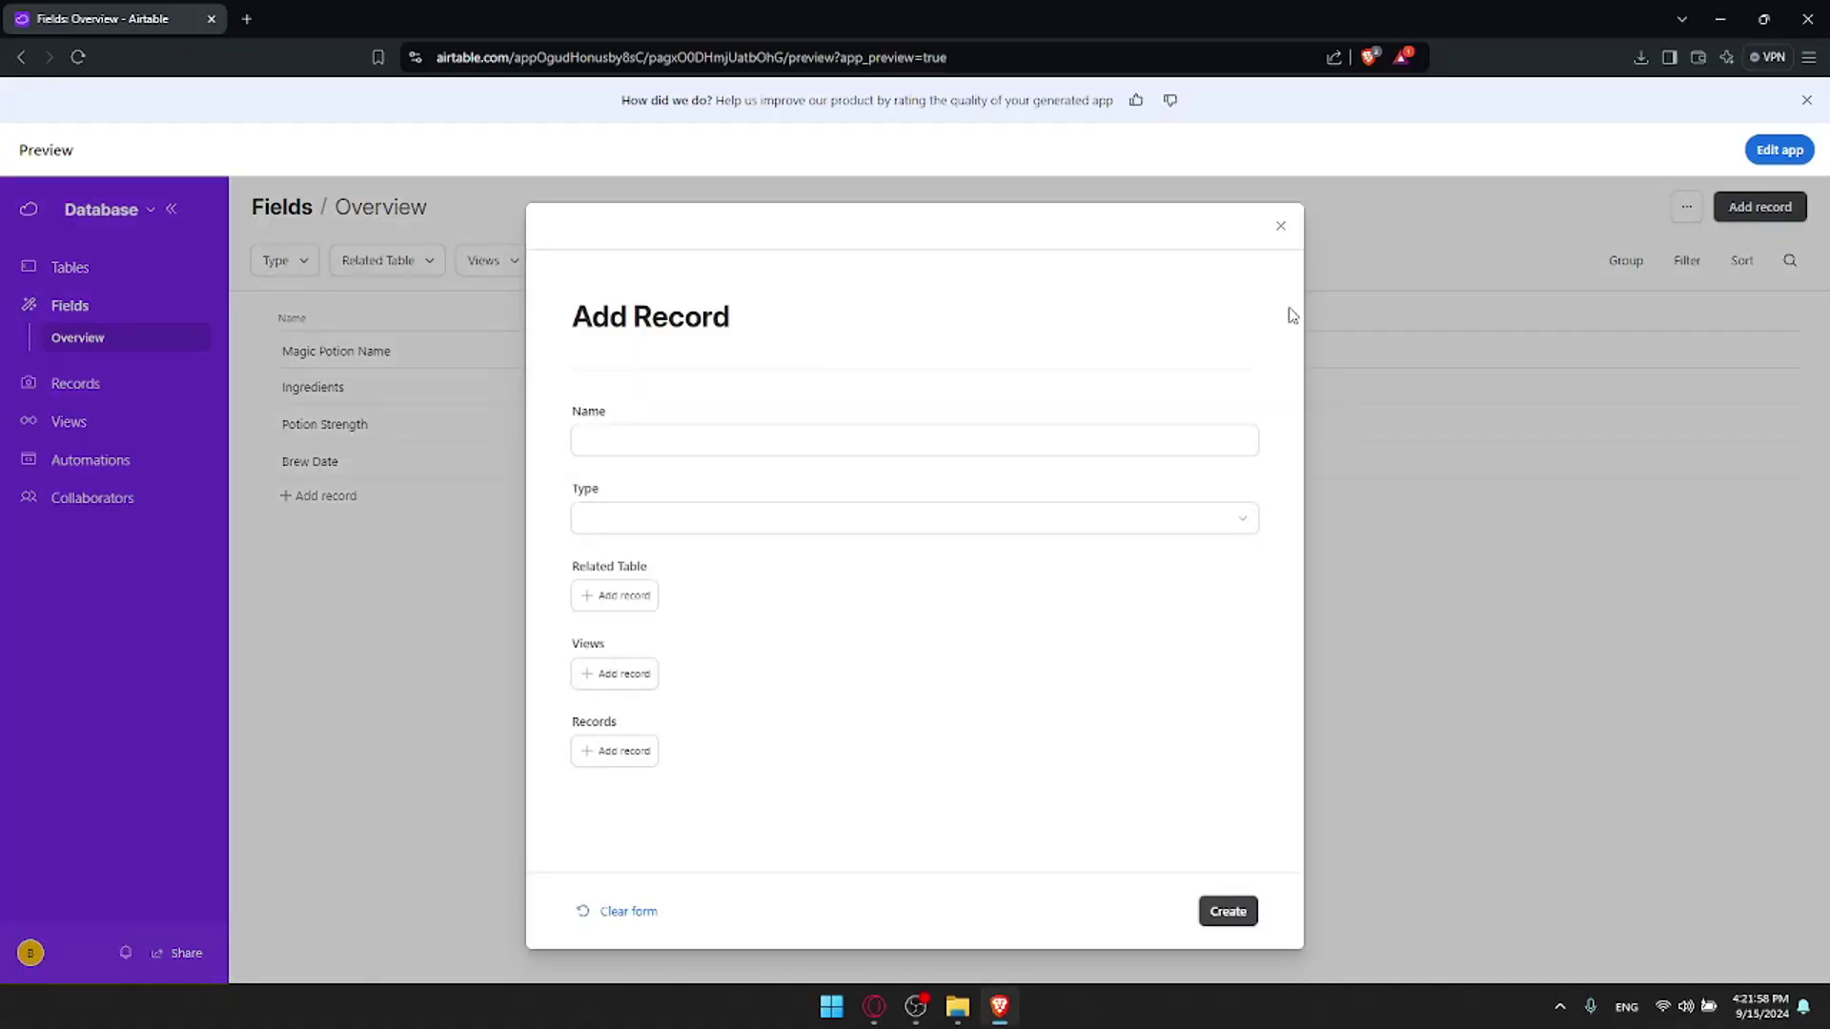
pyautogui.click(1278, 224)
pyautogui.click(110, 269)
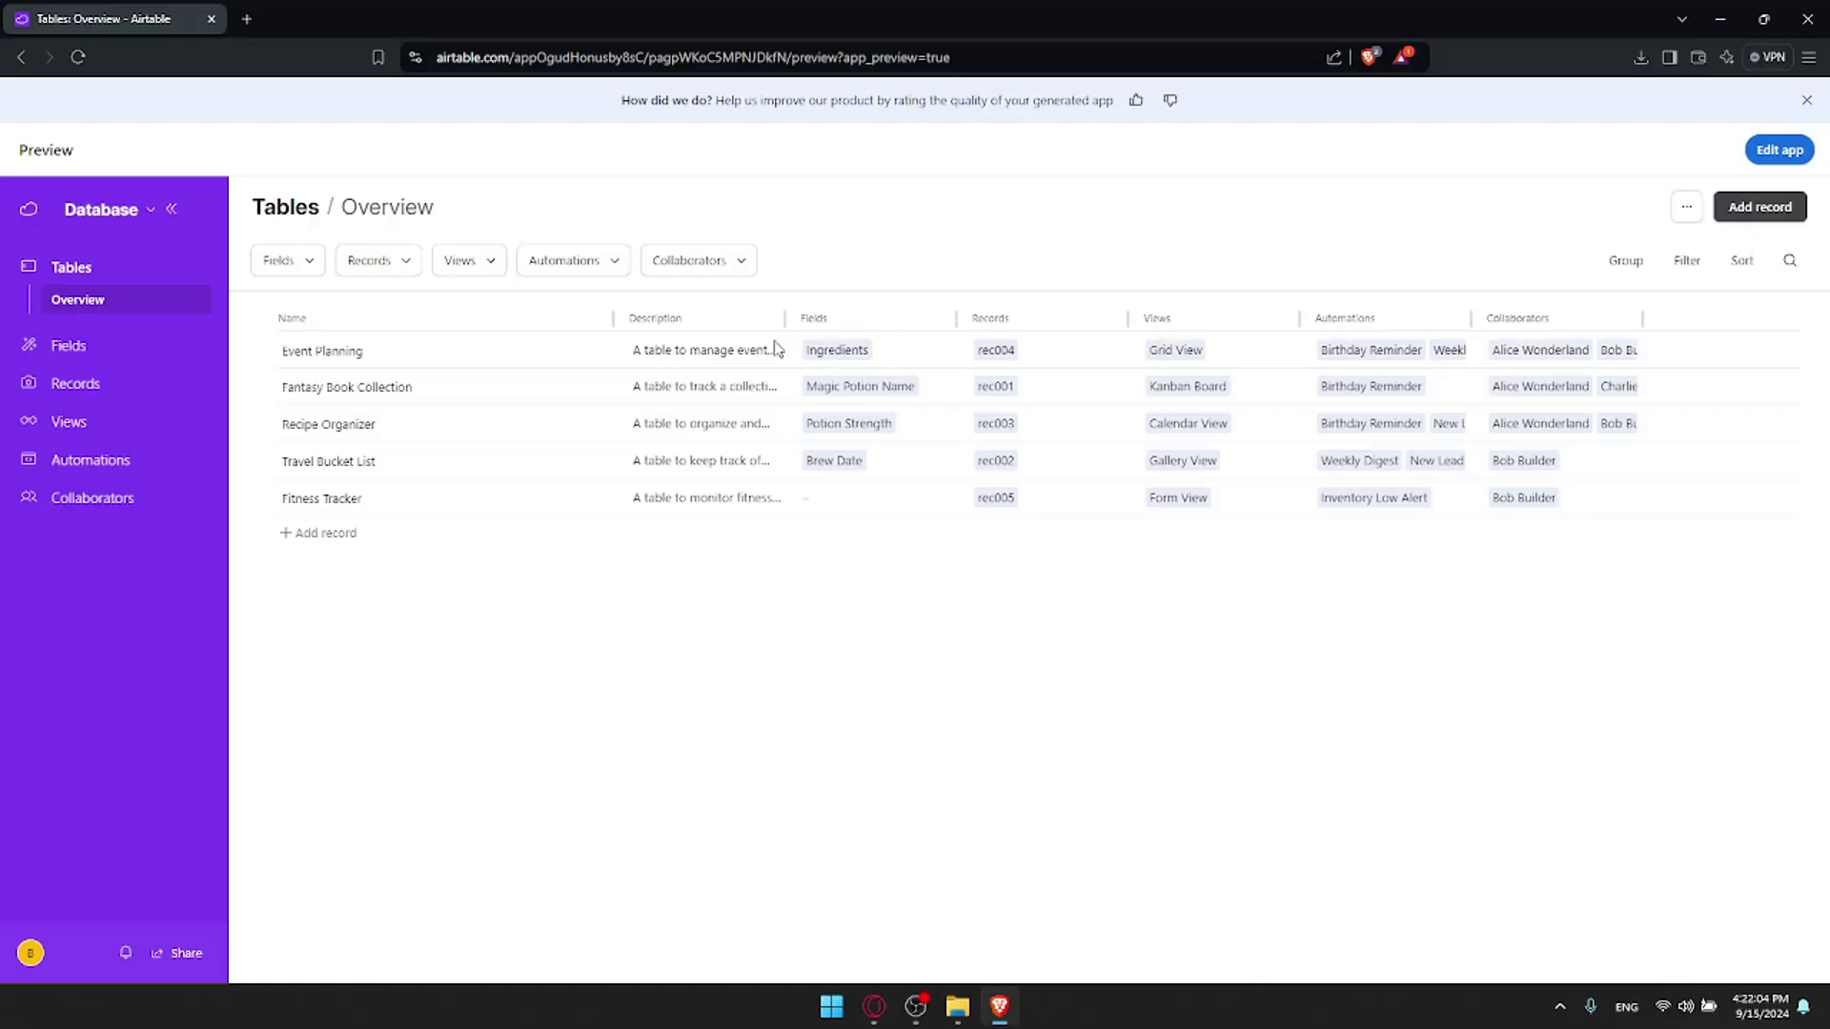
pyautogui.click(133, 385)
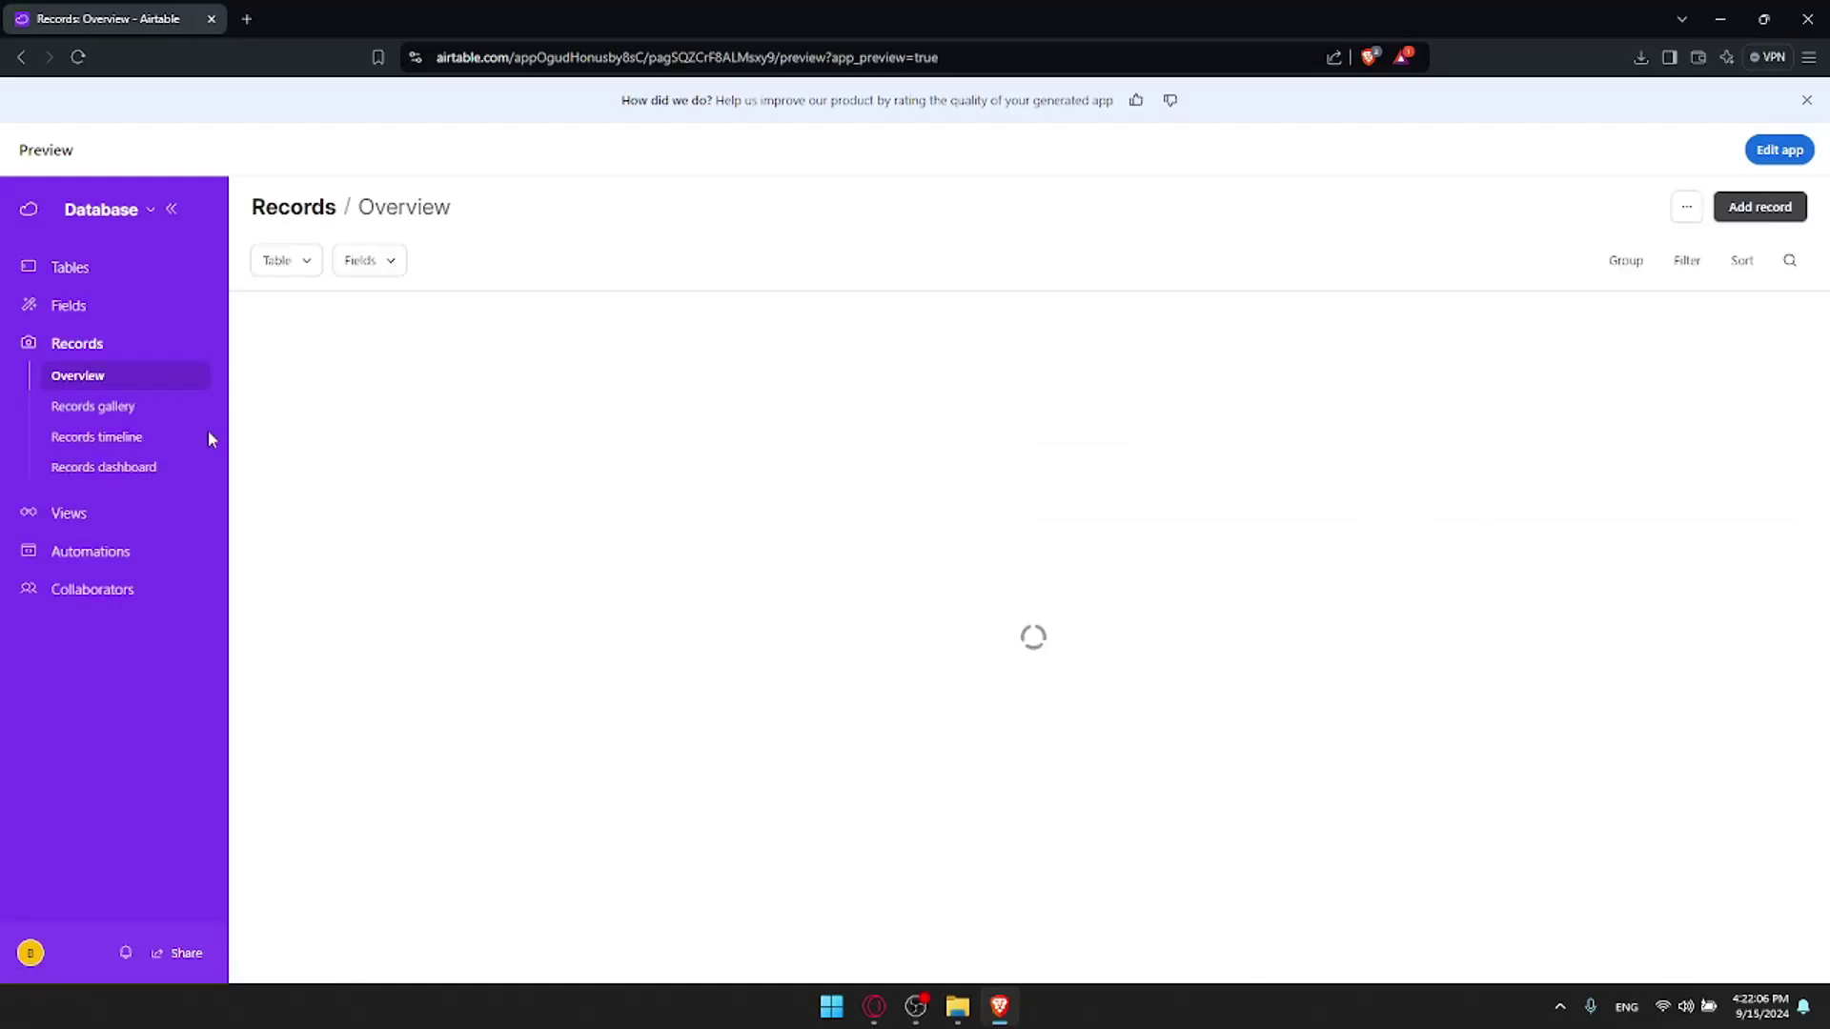
# Show the Views page as a kanban board, check more options, and close the Airtable tab
pyautogui.click(76, 516)
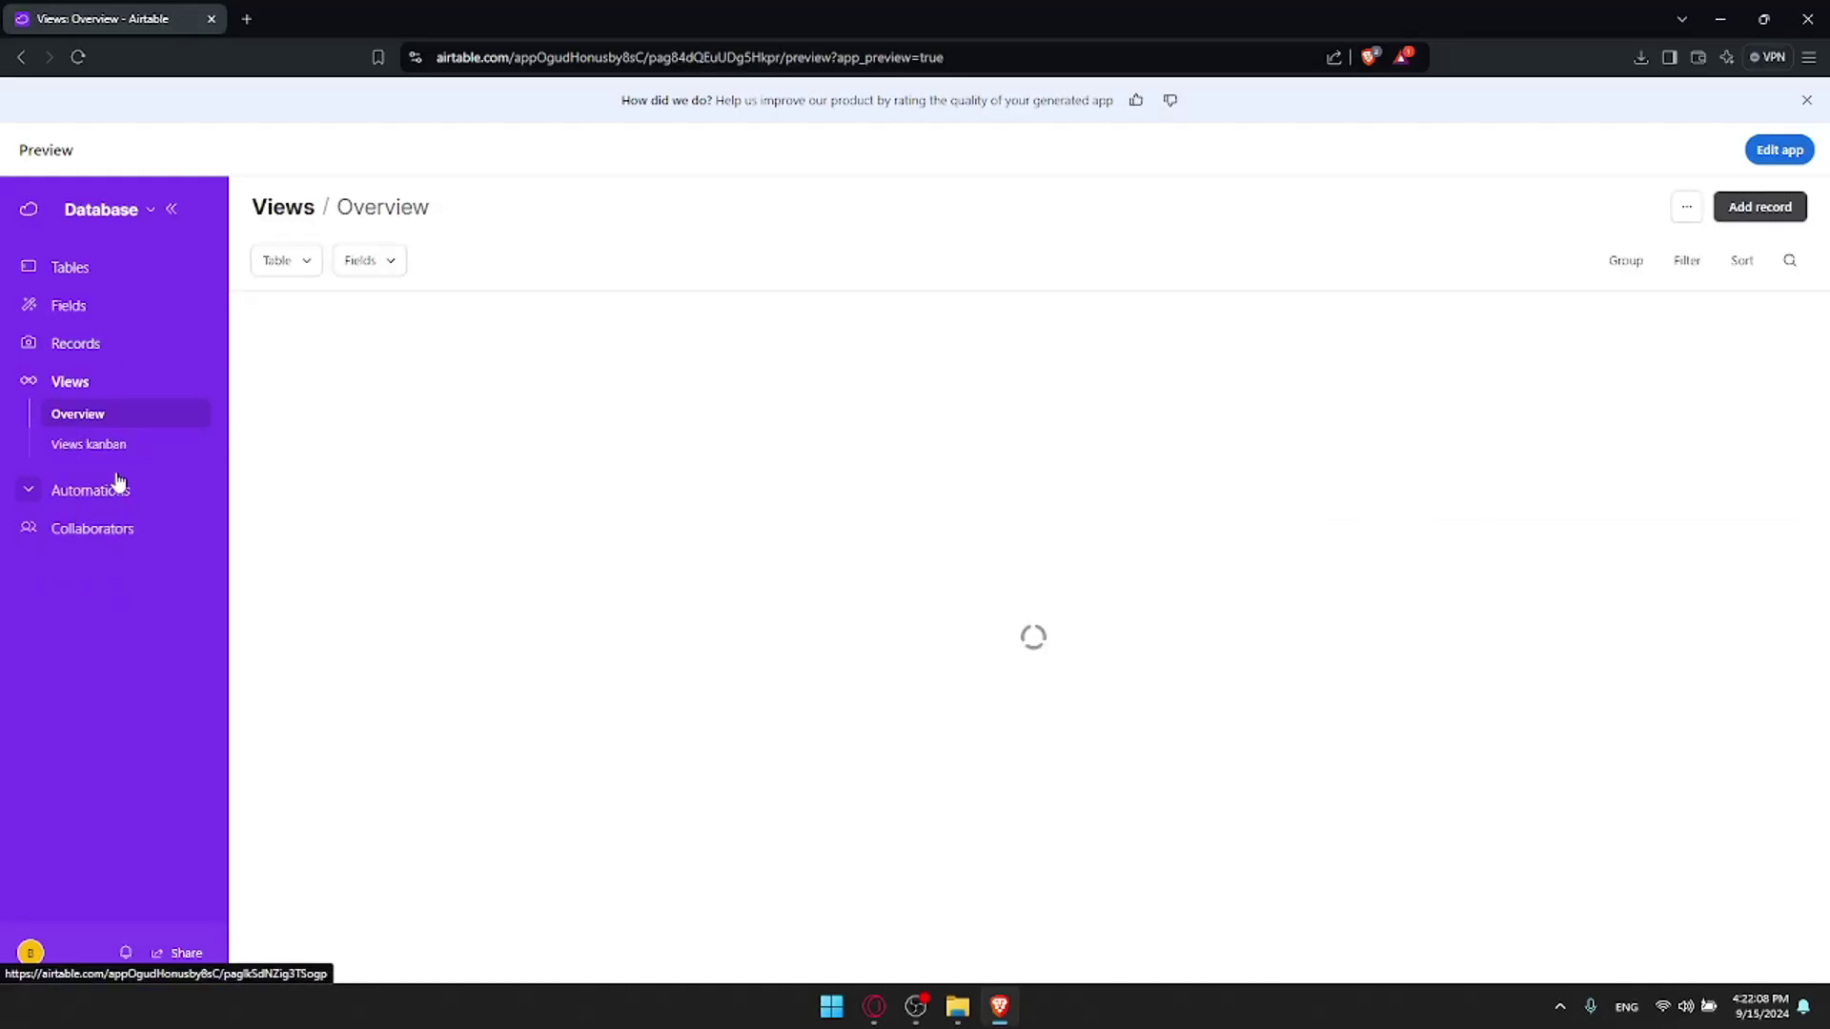
pyautogui.click(91, 446)
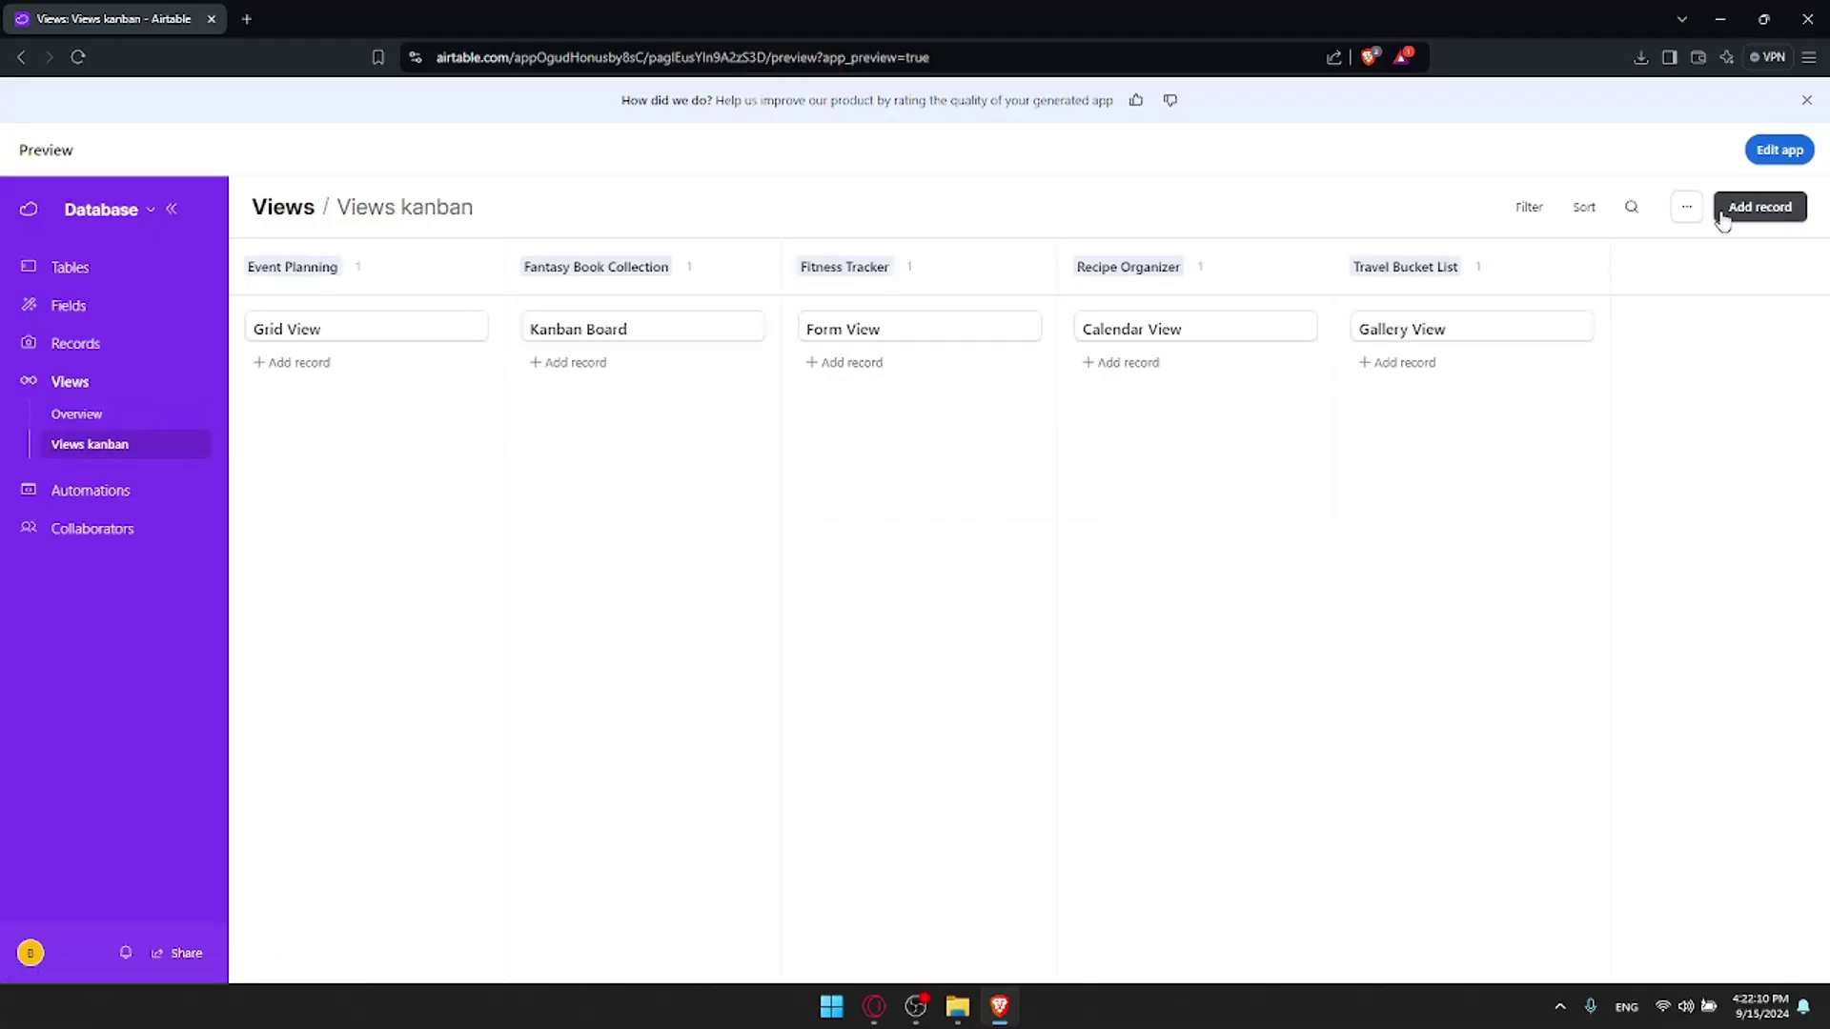
pyautogui.click(1680, 211)
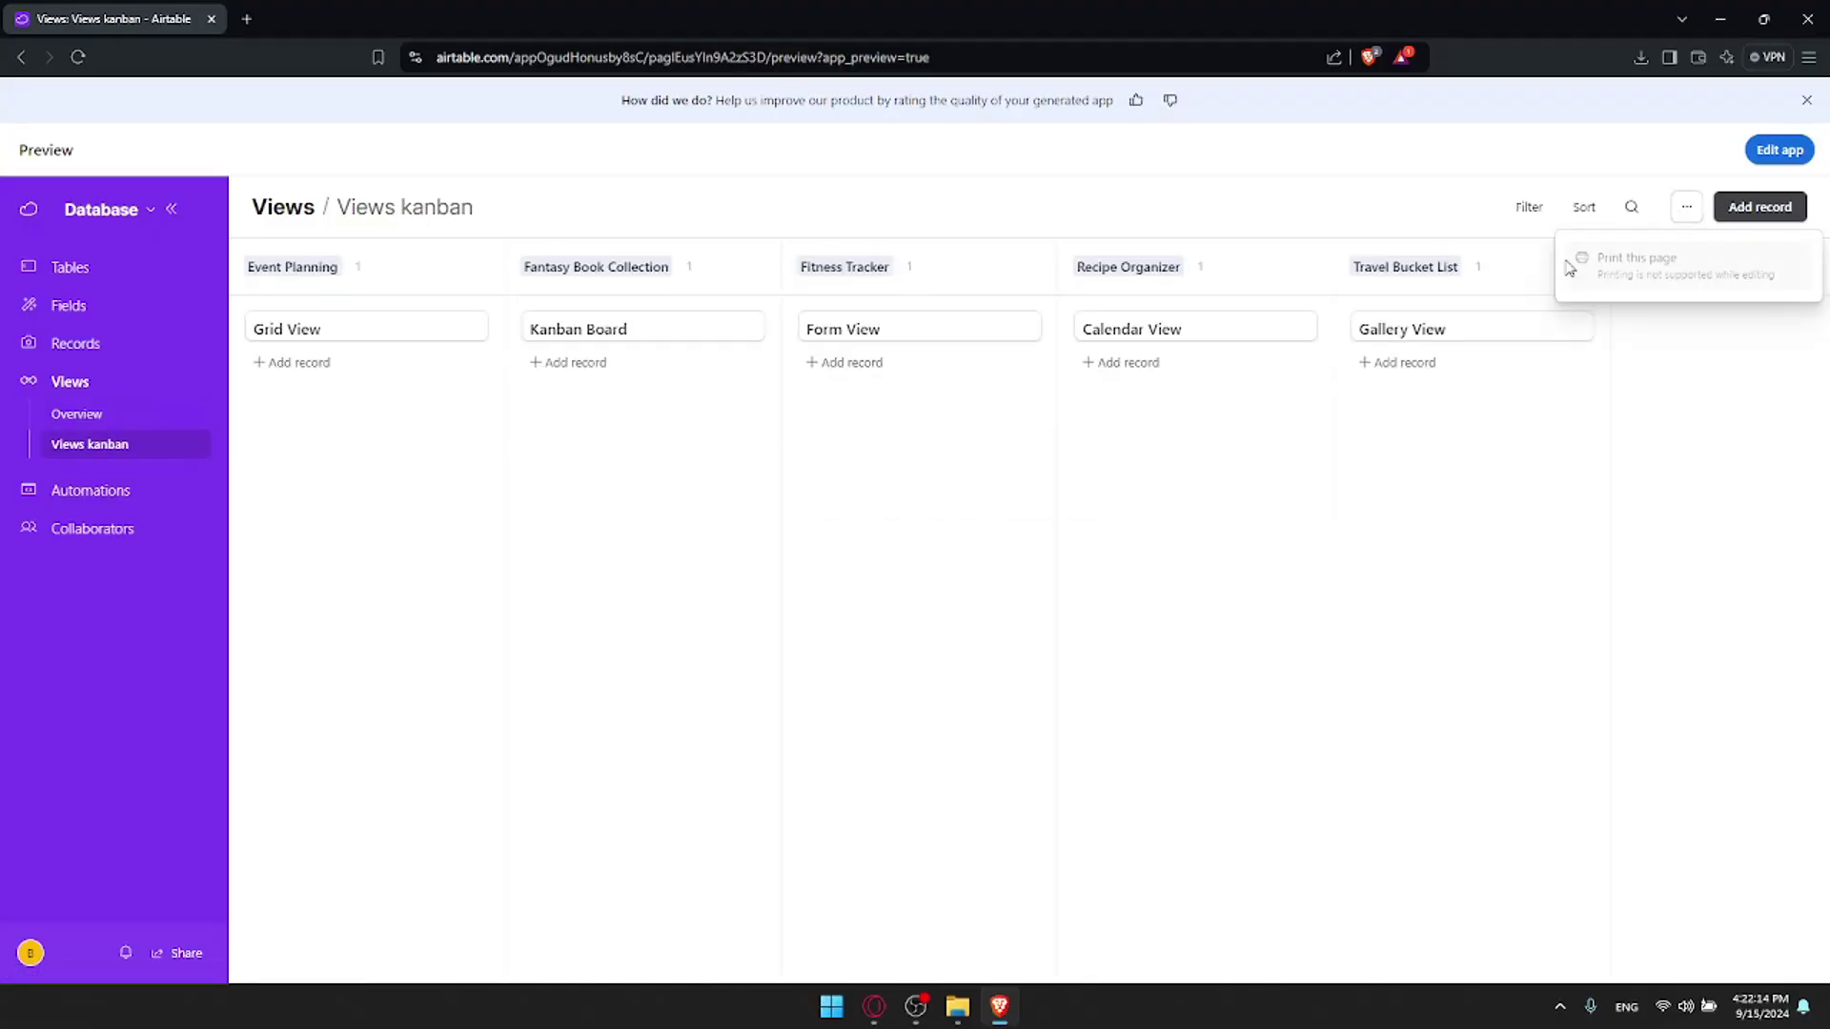
pyautogui.click(243, 21)
pyautogui.click(212, 19)
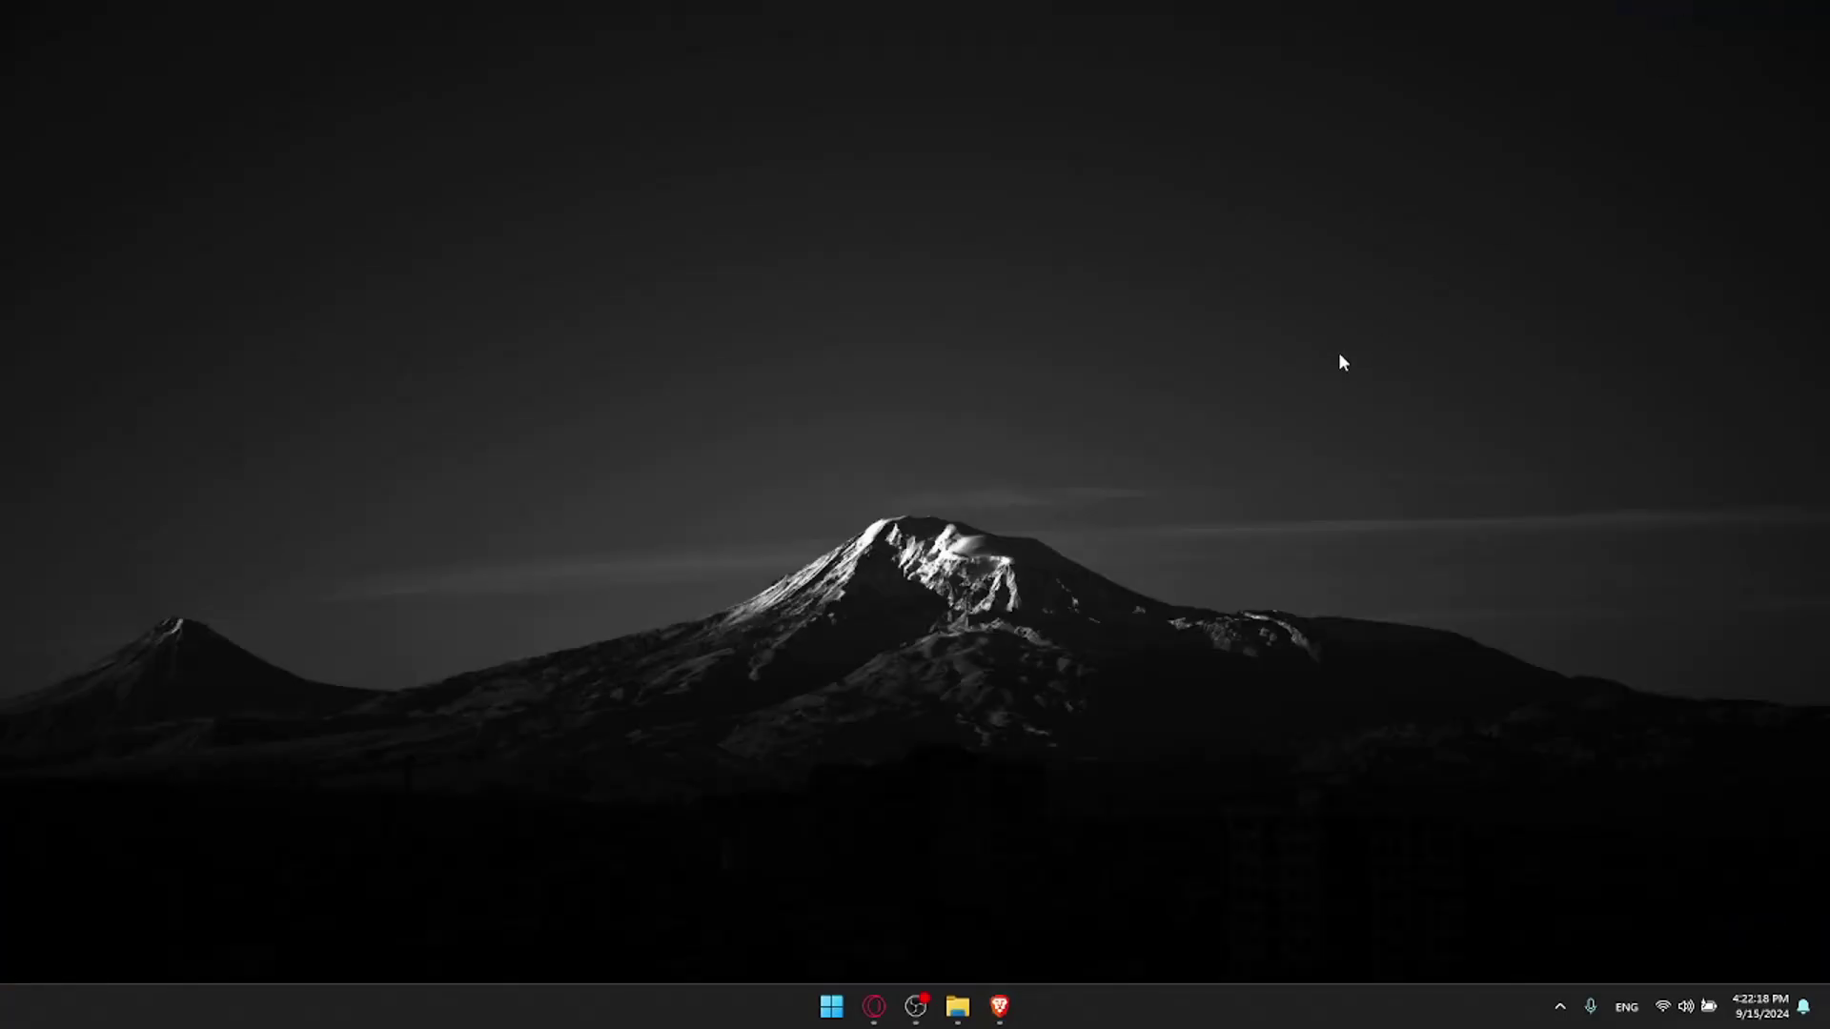